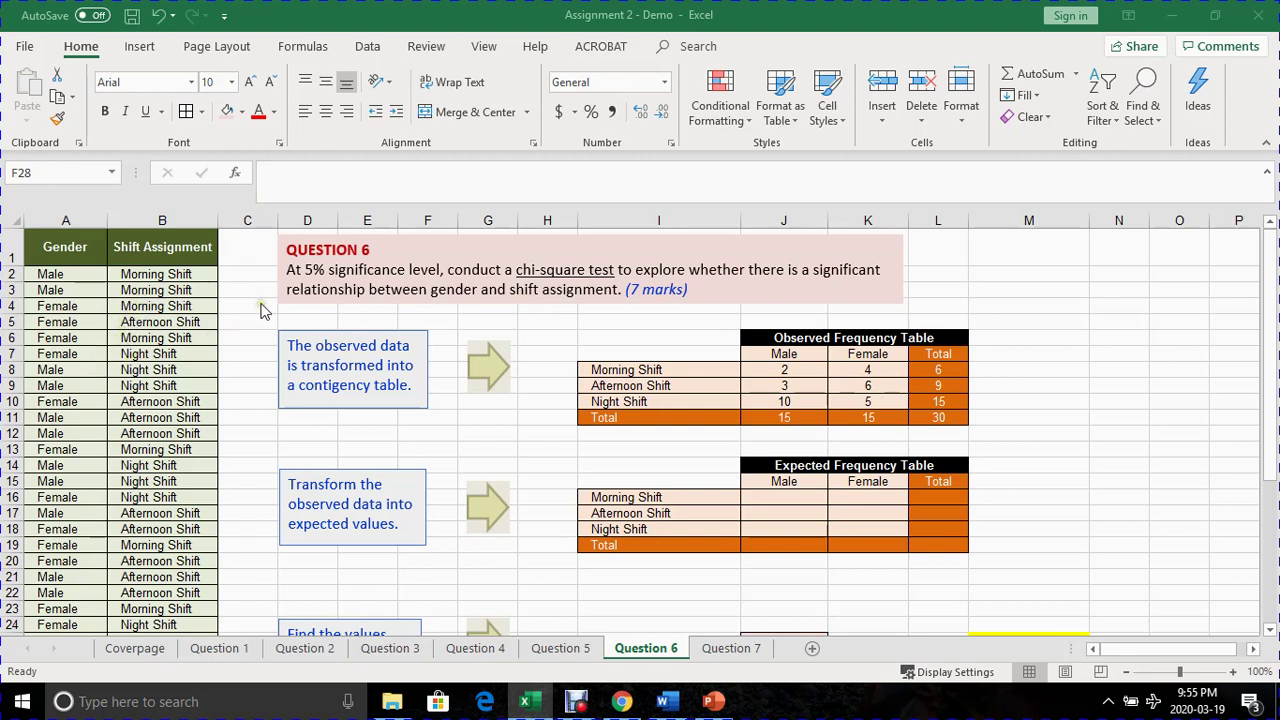
# - Examine the Gender and Shift Assignment columns as the two variables of the chi-square question
pyautogui.click(68, 220)
pyautogui.click(148, 220)
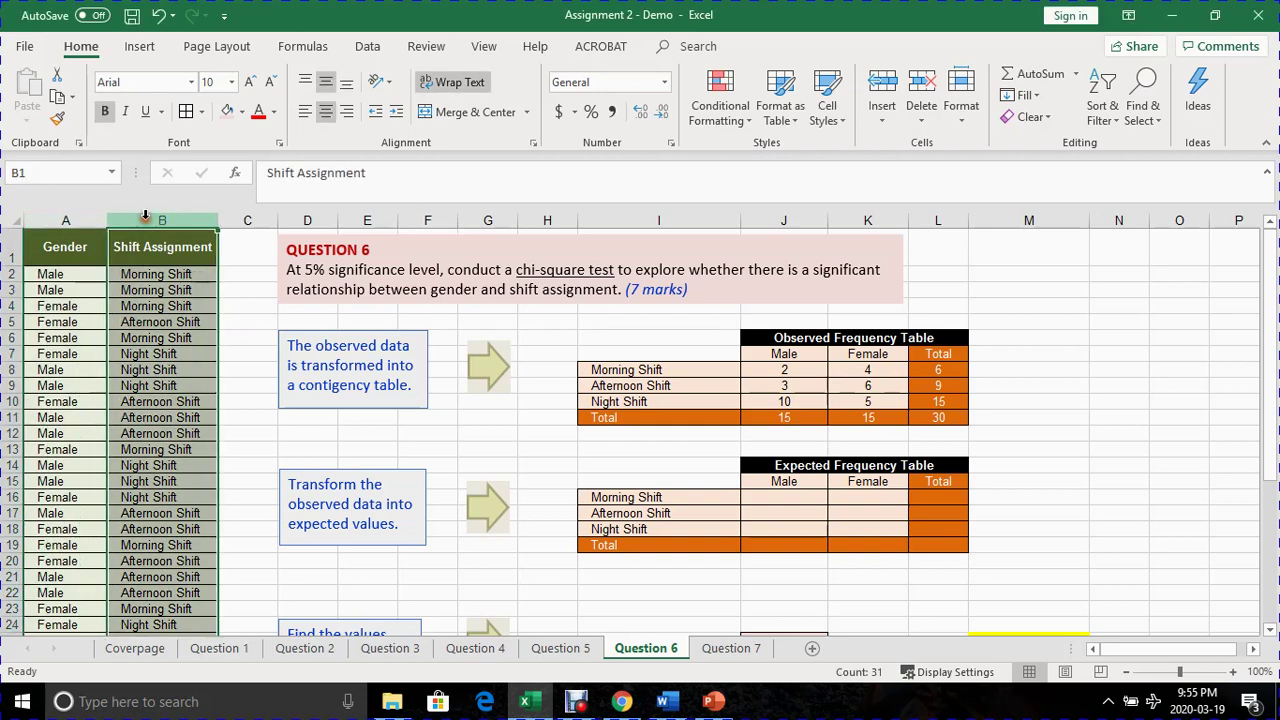
pyautogui.click(66, 353)
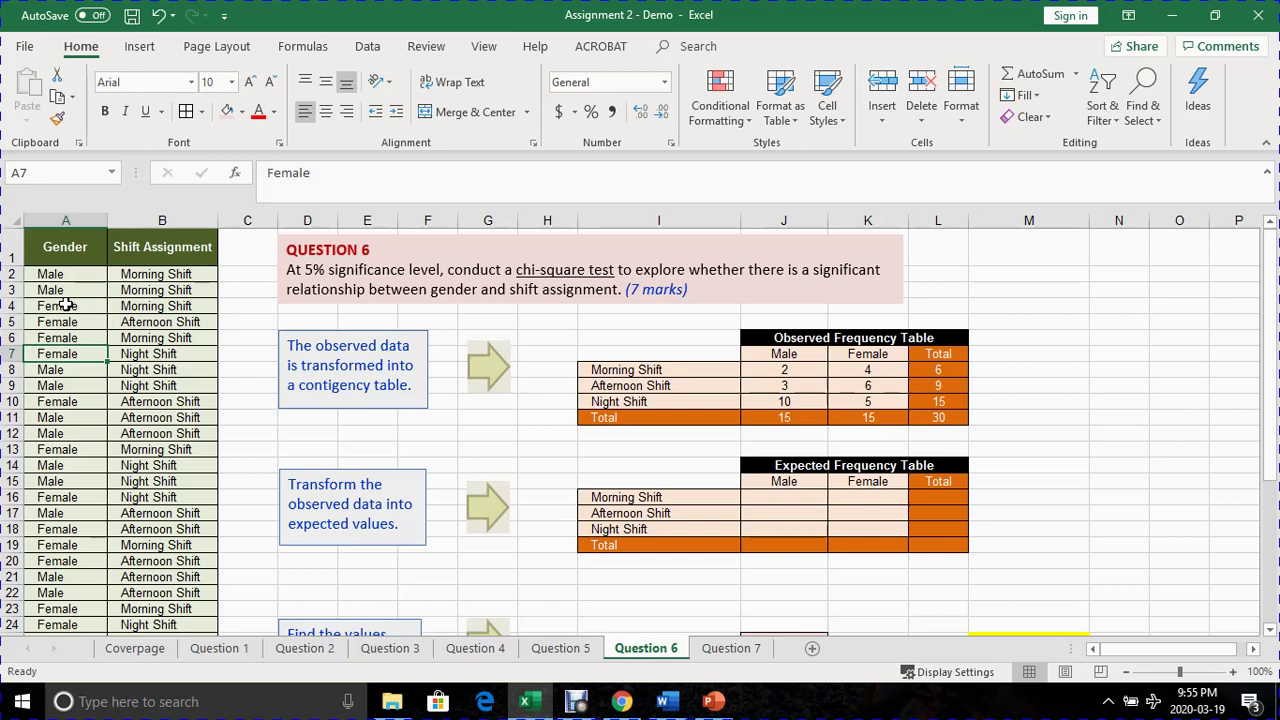
pyautogui.click(66, 220)
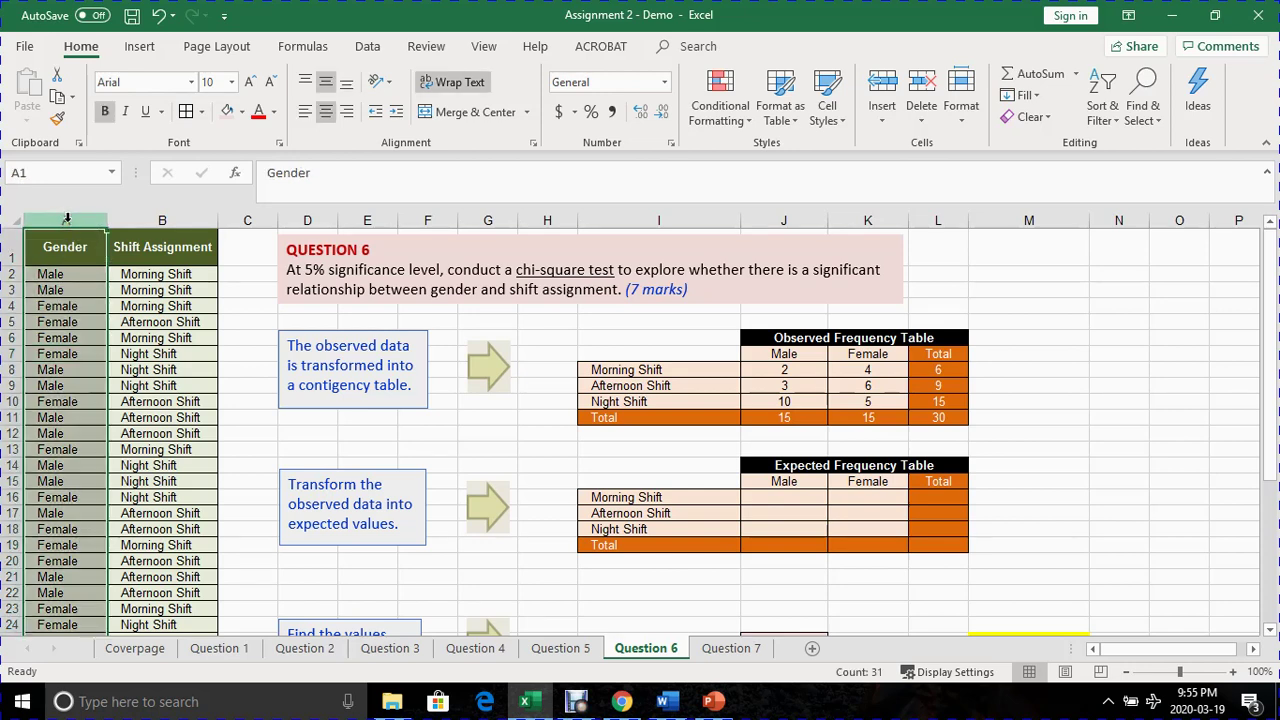
pyautogui.click(160, 290)
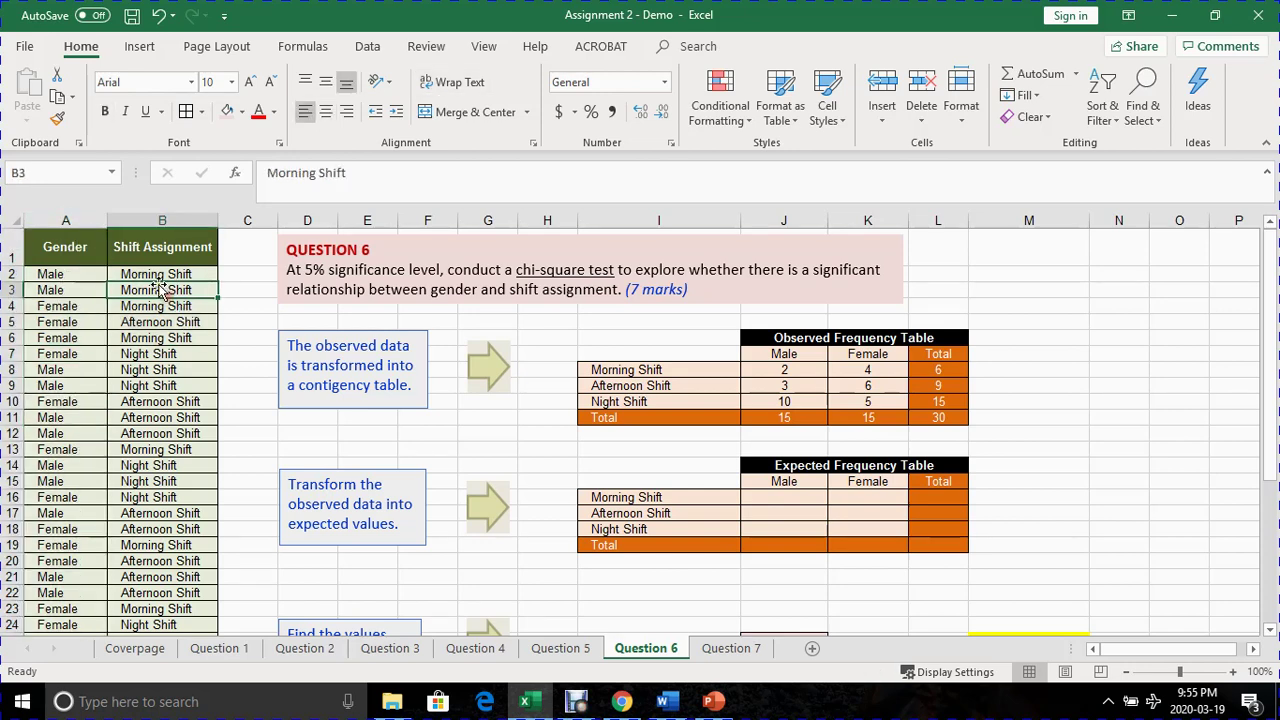
pyautogui.click(152, 222)
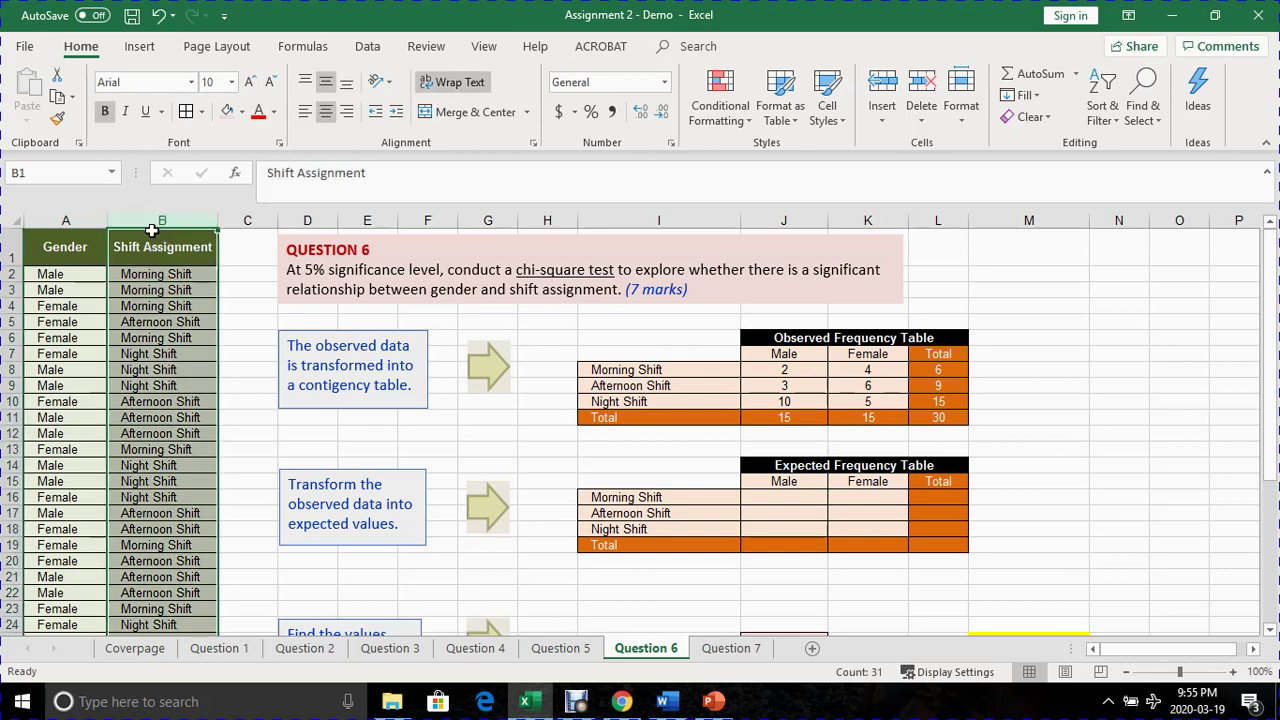
pyautogui.click(157, 321)
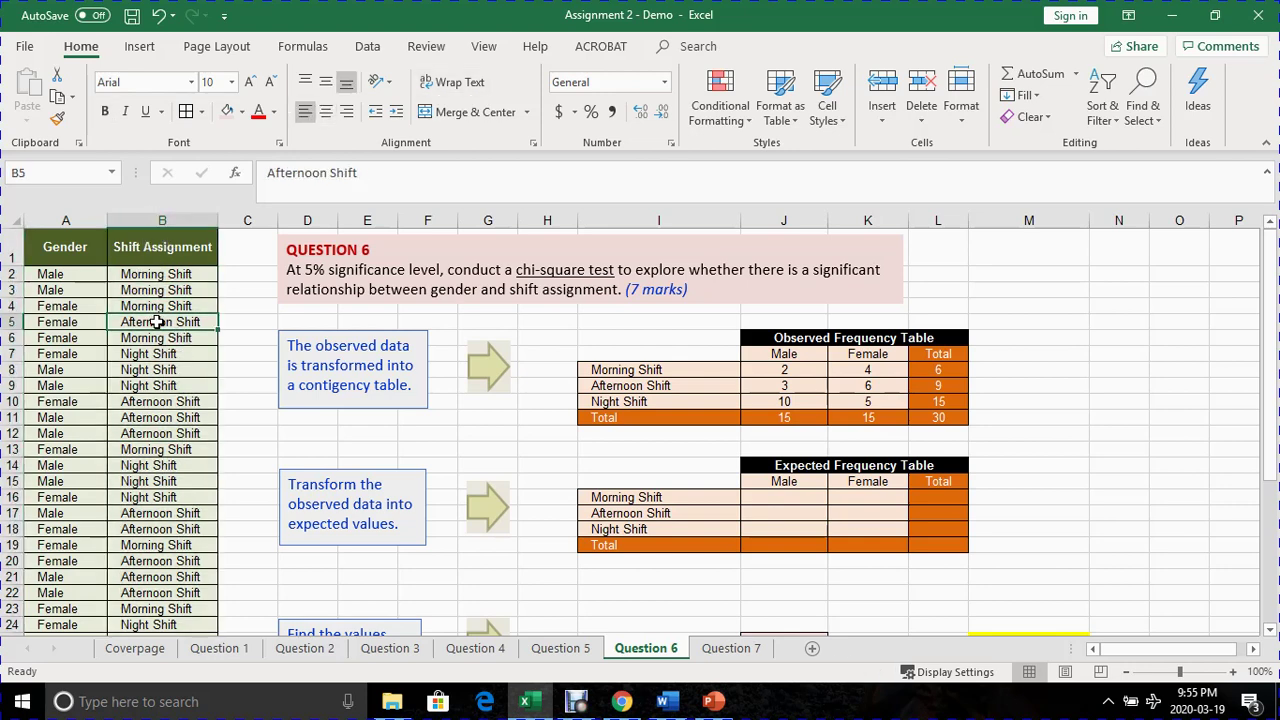
pyautogui.click(80, 218)
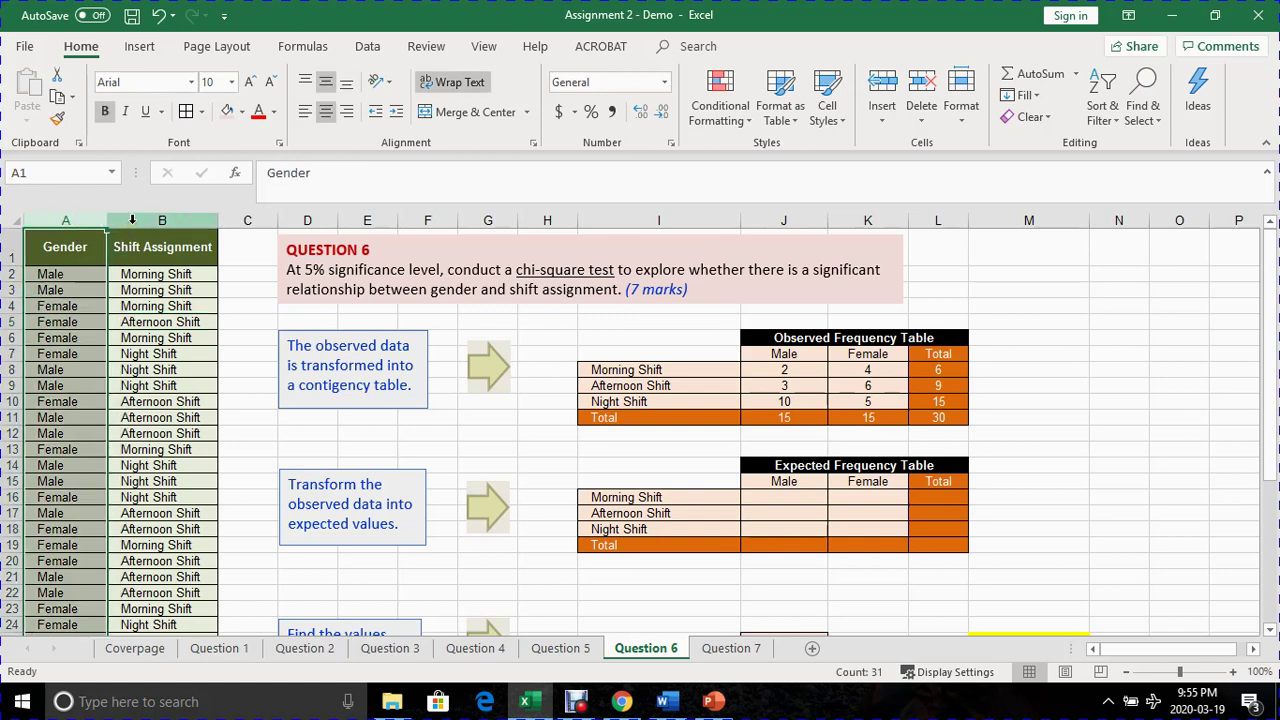
pyautogui.click(138, 290)
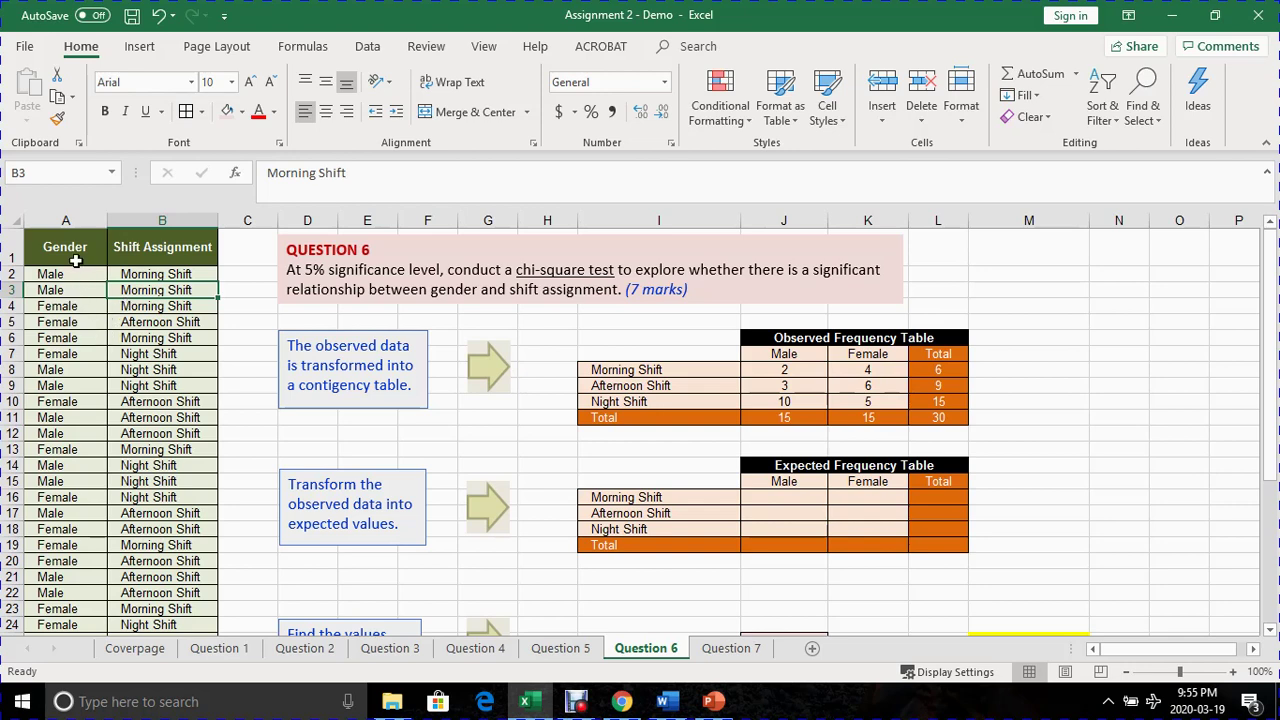
pyautogui.click(66, 219)
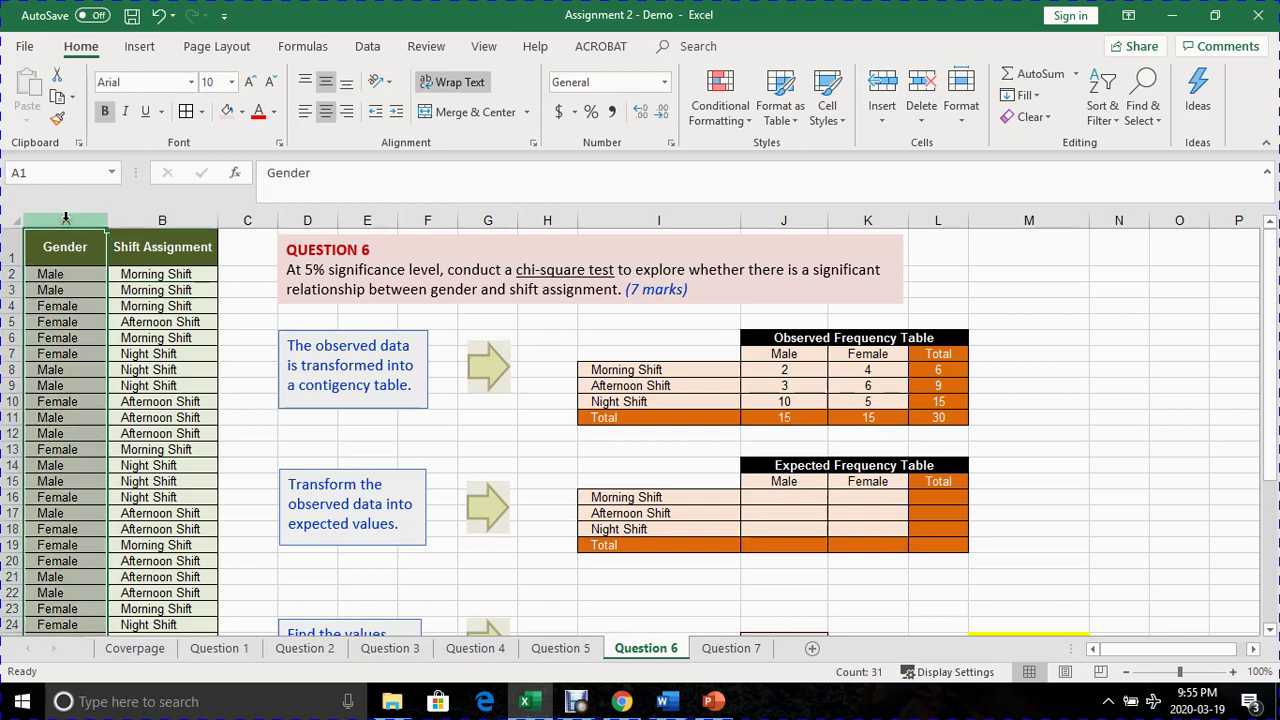
pyautogui.click(151, 220)
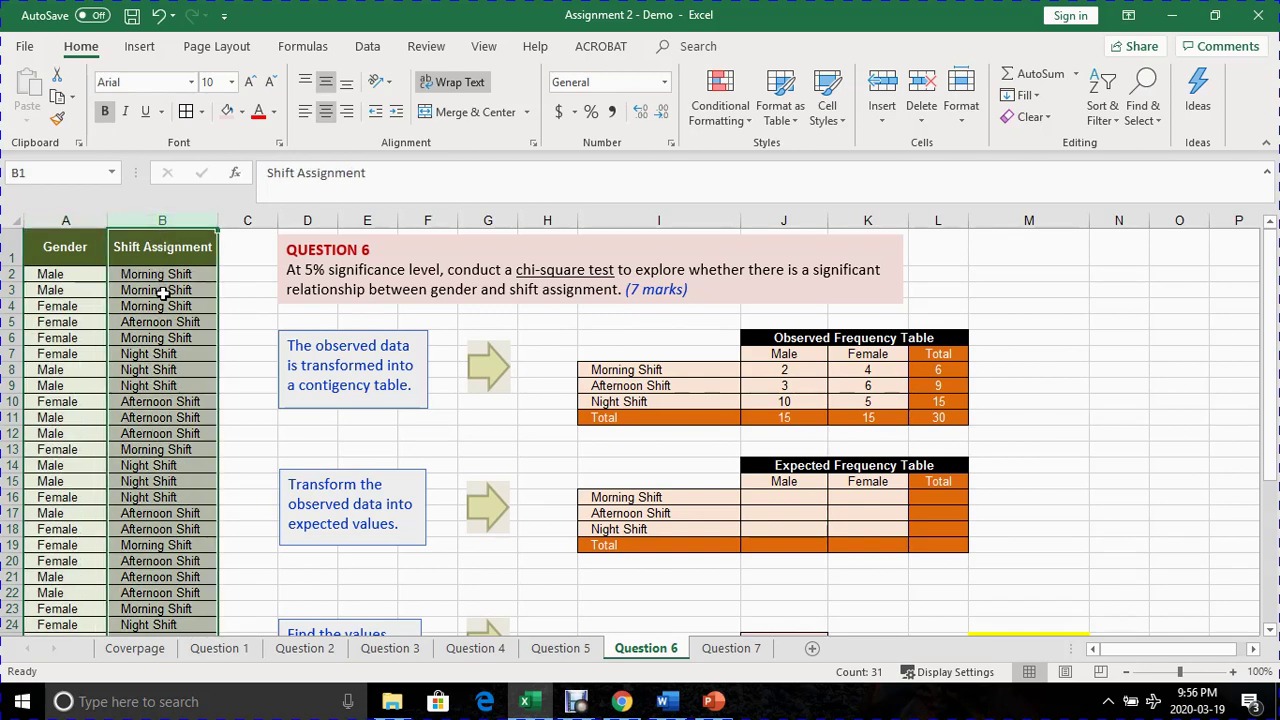
# - Review the category entries in the Gender column and the morning, afternoon and night entries in the Shift Assignment column
pyautogui.click(82, 338)
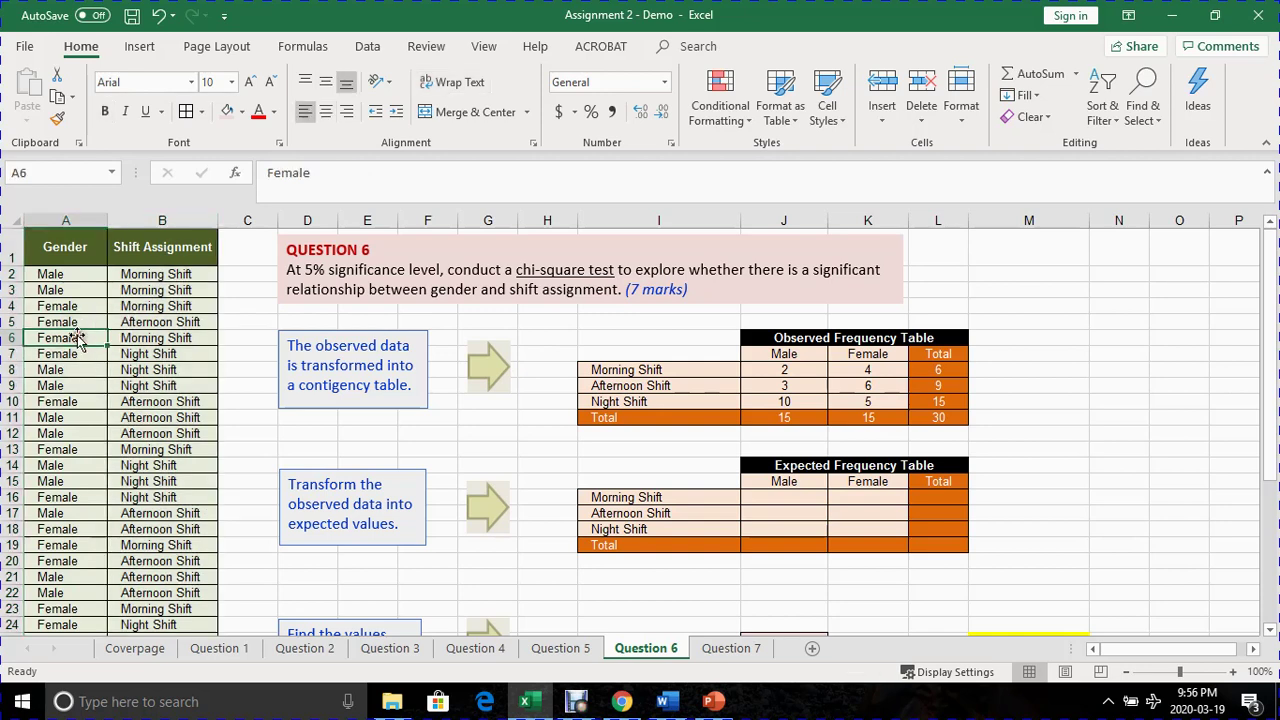
pyautogui.moveTo(62, 276); pyautogui.dragTo(60, 326)
pyautogui.click(70, 355)
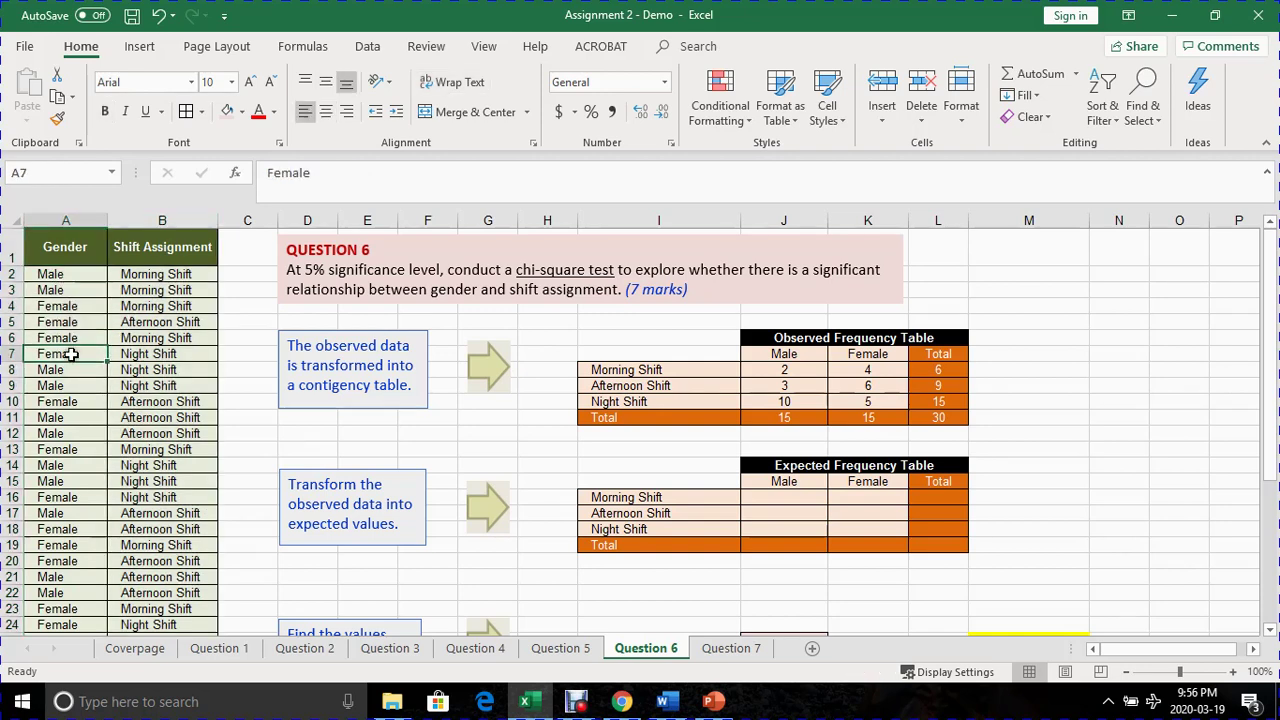
pyautogui.click(62, 276)
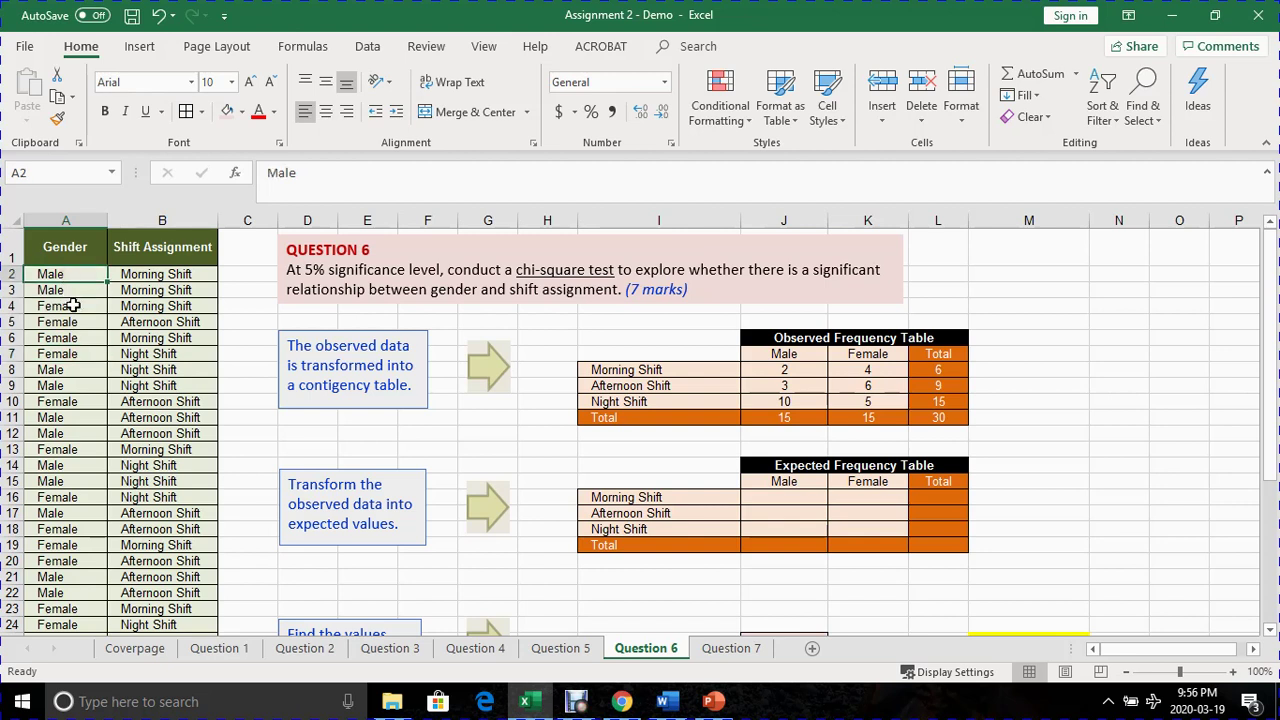
pyautogui.click(60, 308)
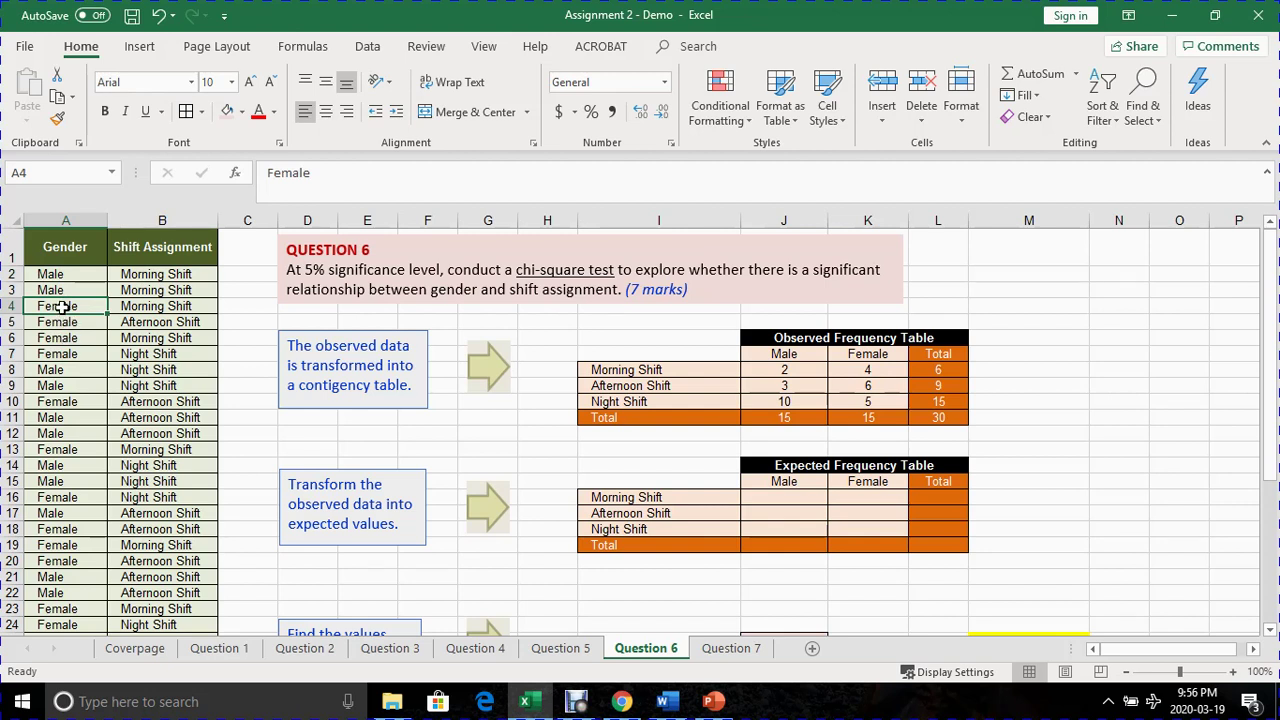
pyautogui.click(150, 287)
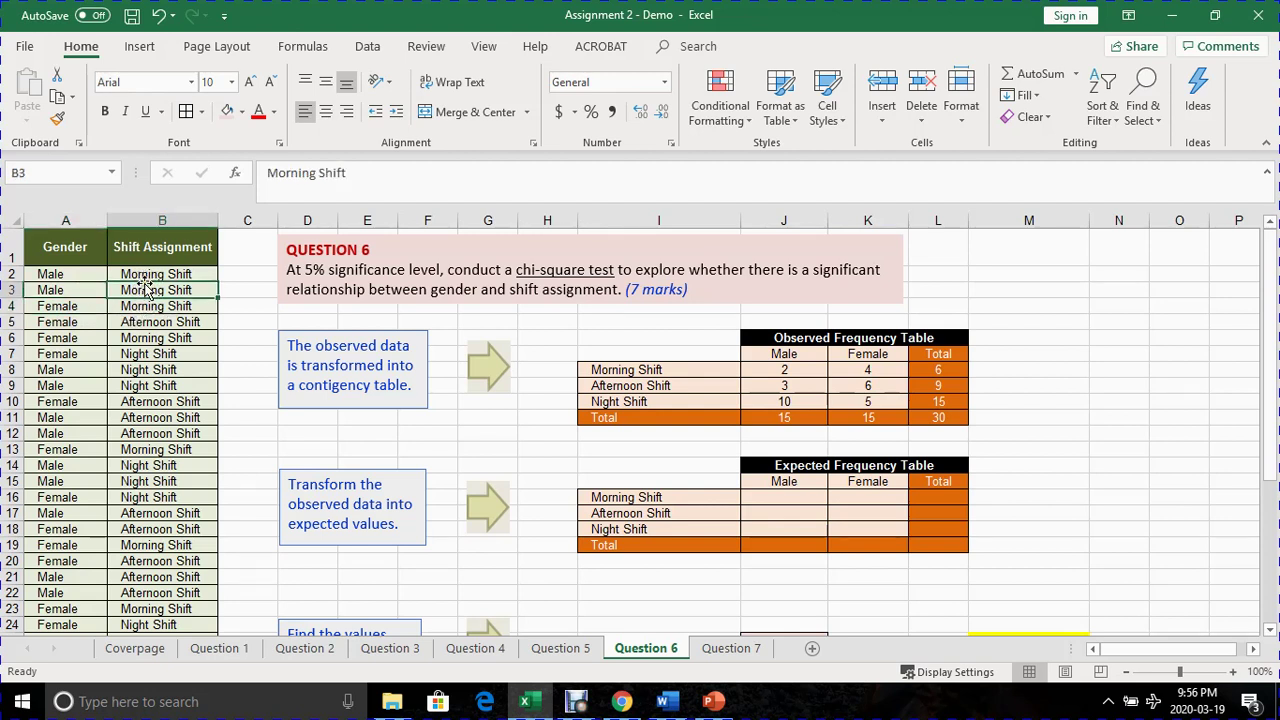
pyautogui.click(148, 275)
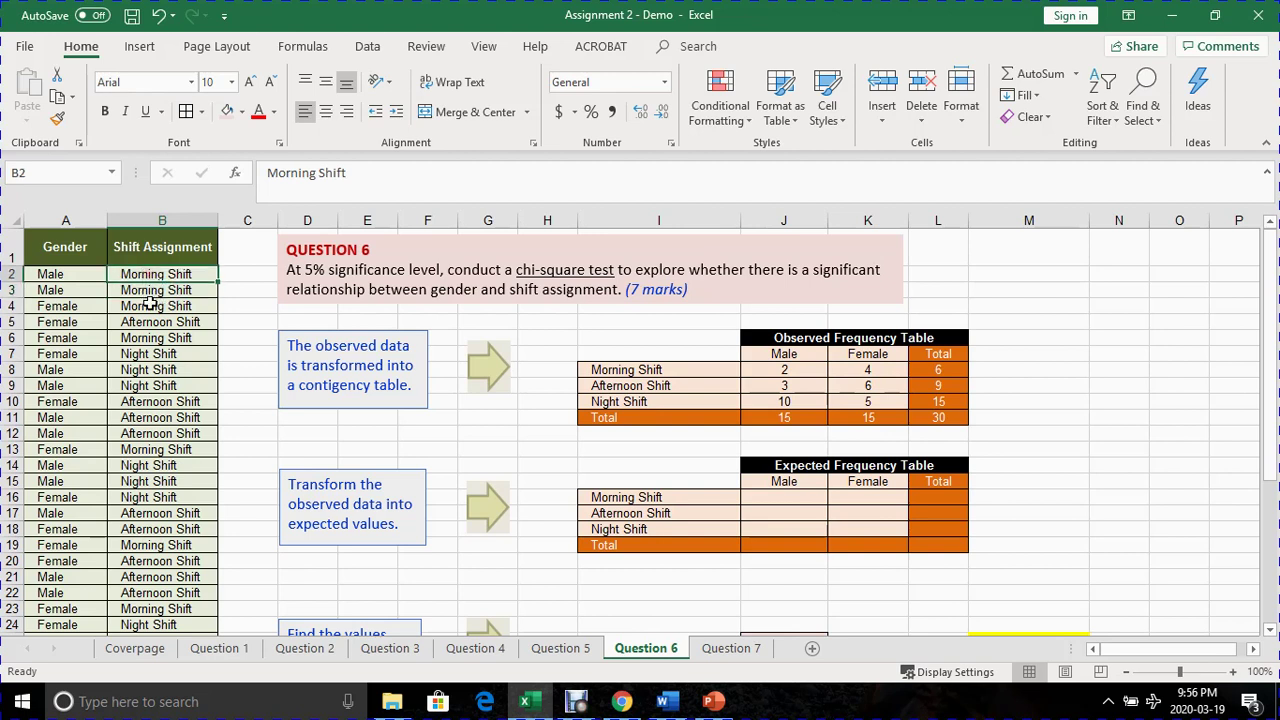
pyautogui.click(150, 305)
pyautogui.click(153, 369)
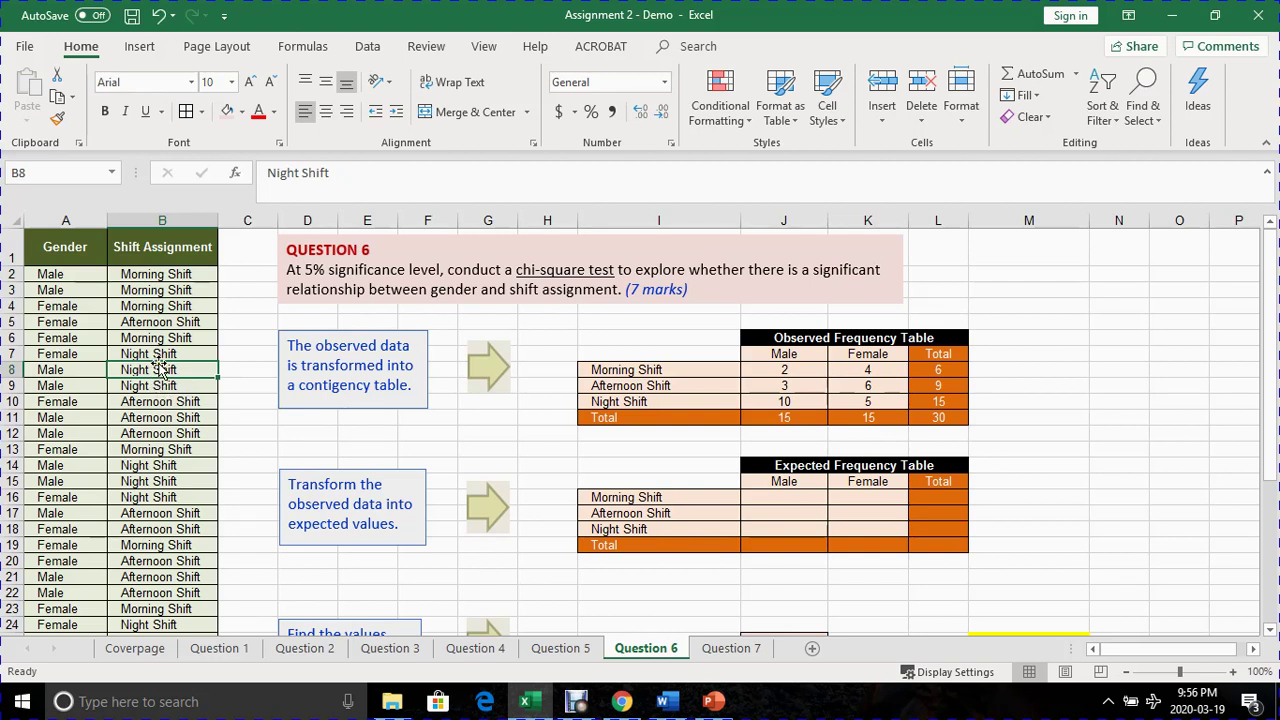
pyautogui.click(161, 324)
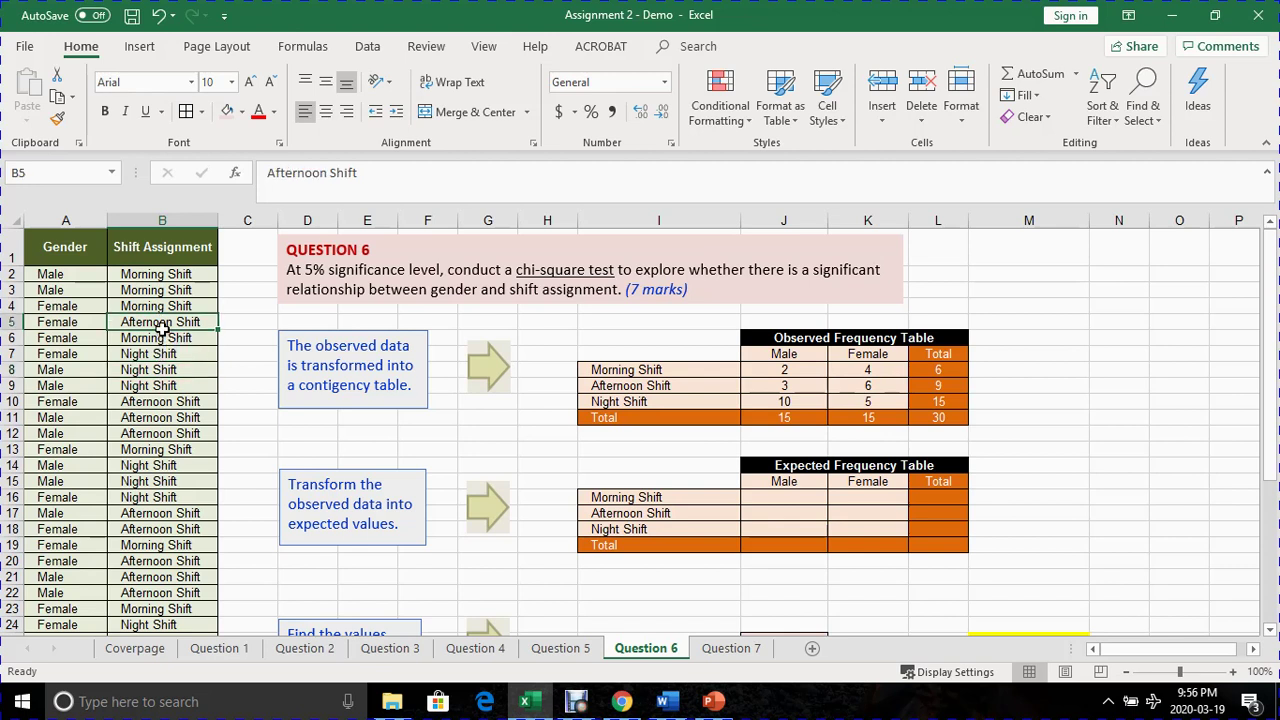
# - Inspect the paired gender and shift records in columns A and B as the raw data for the contingency table
pyautogui.click(72, 337)
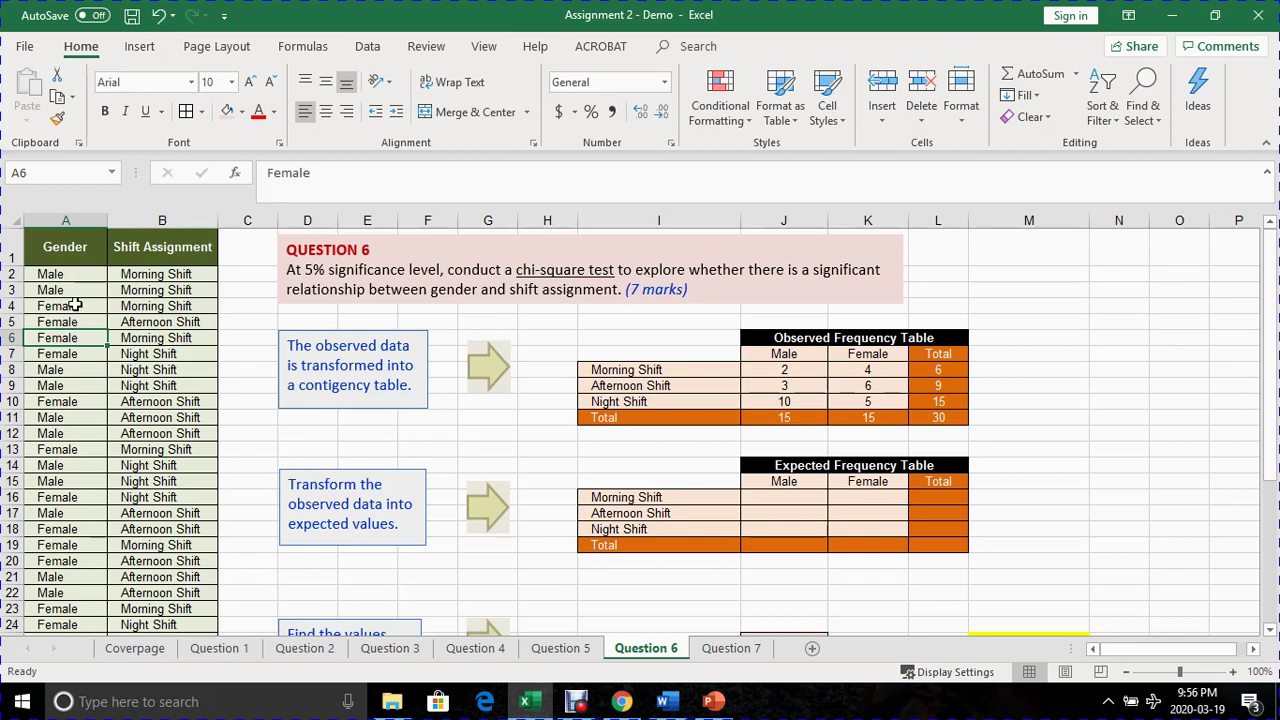
pyautogui.click(85, 220)
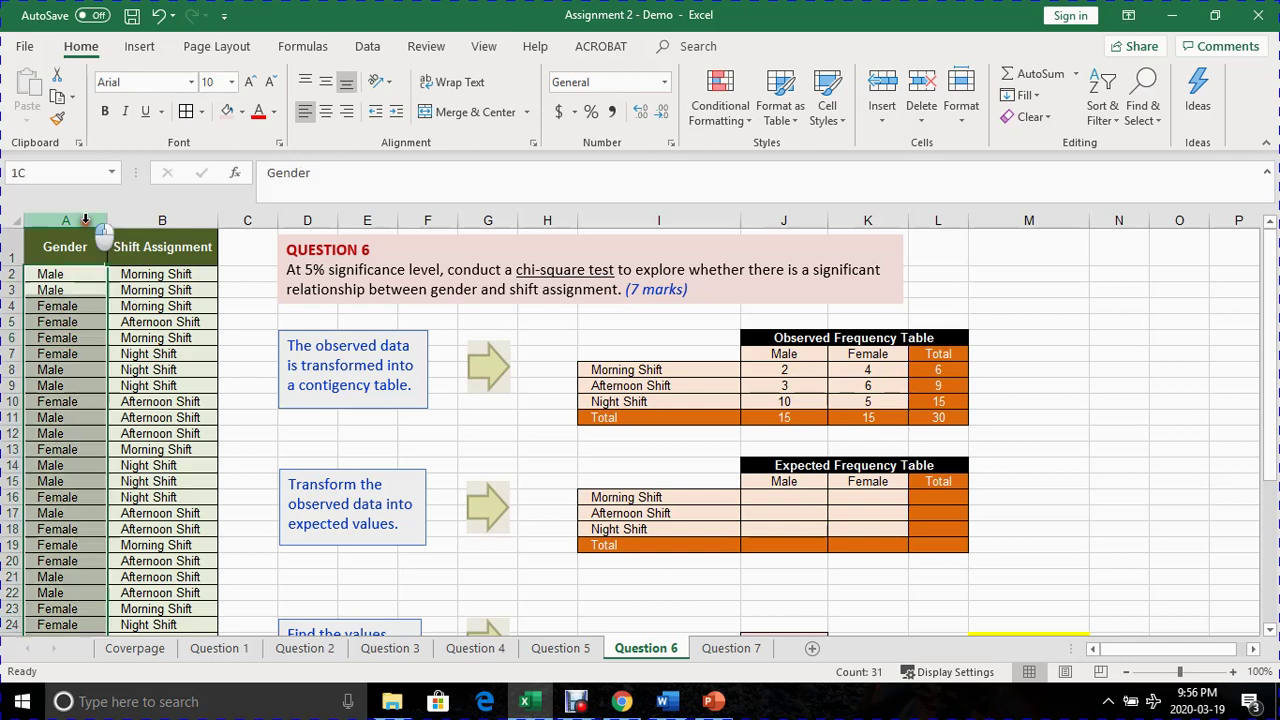
pyautogui.click(124, 220)
pyautogui.click(149, 307)
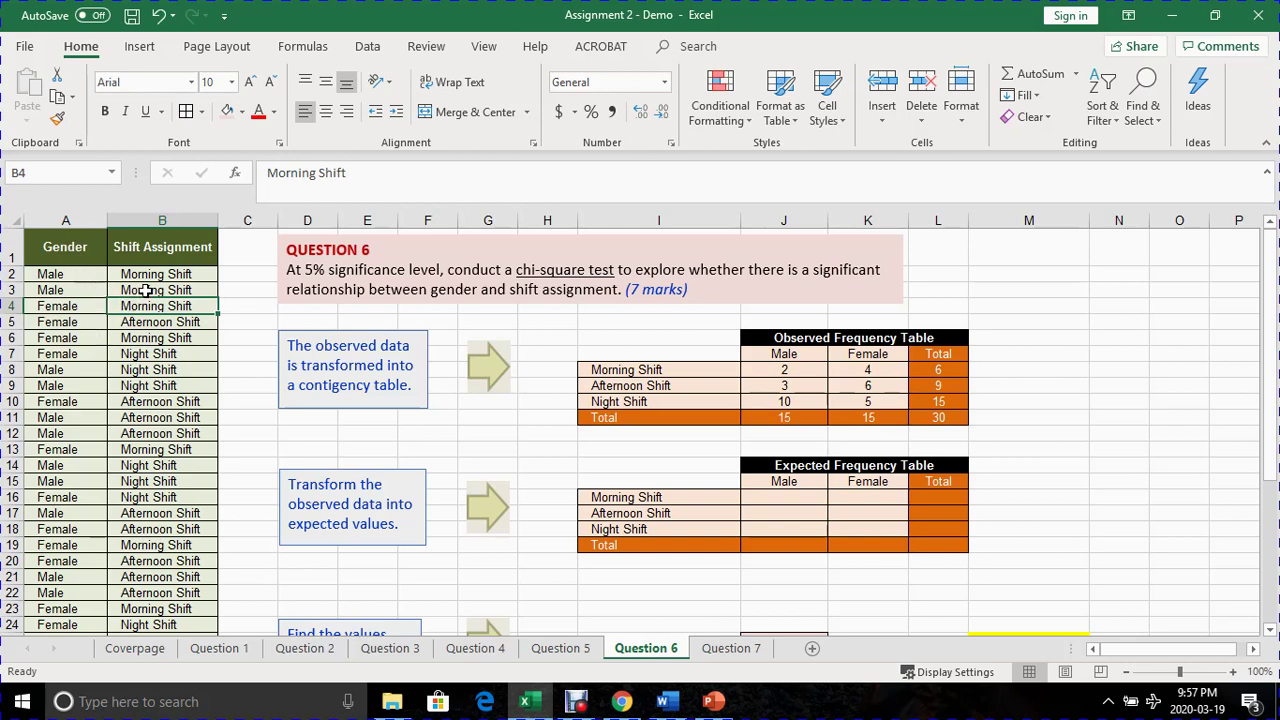
pyautogui.click(162, 220)
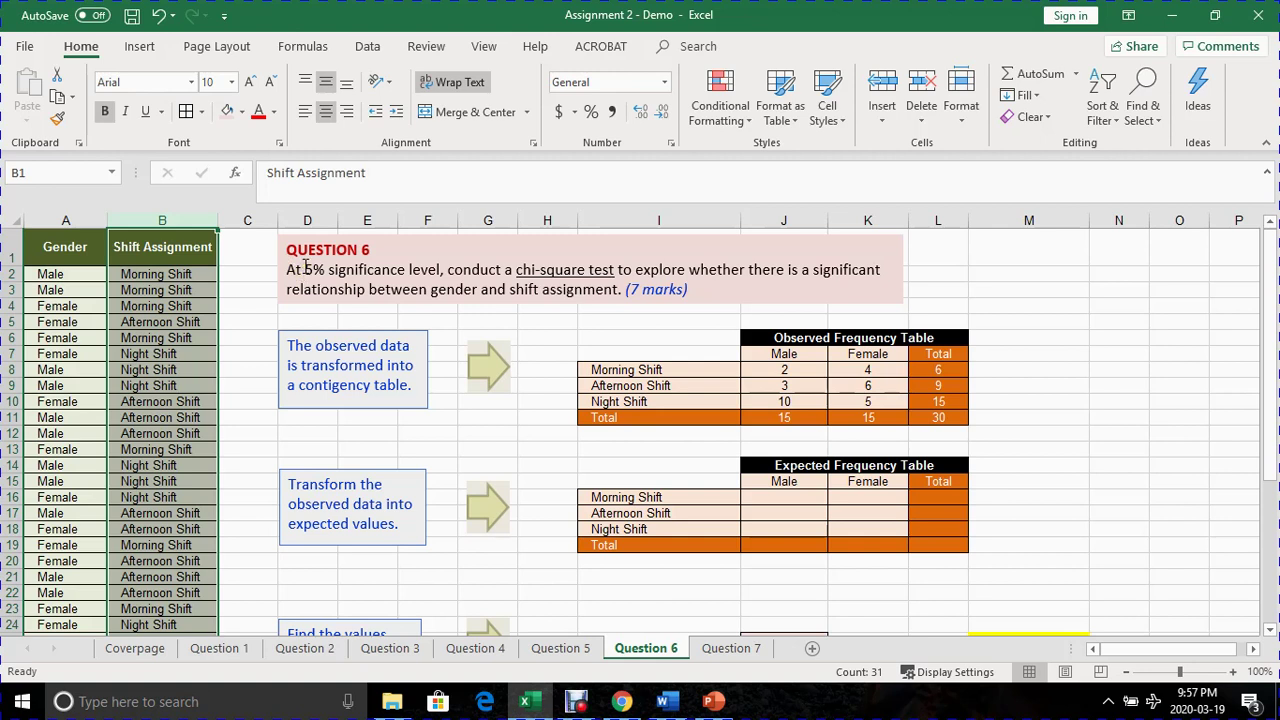
pyautogui.click(176, 353)
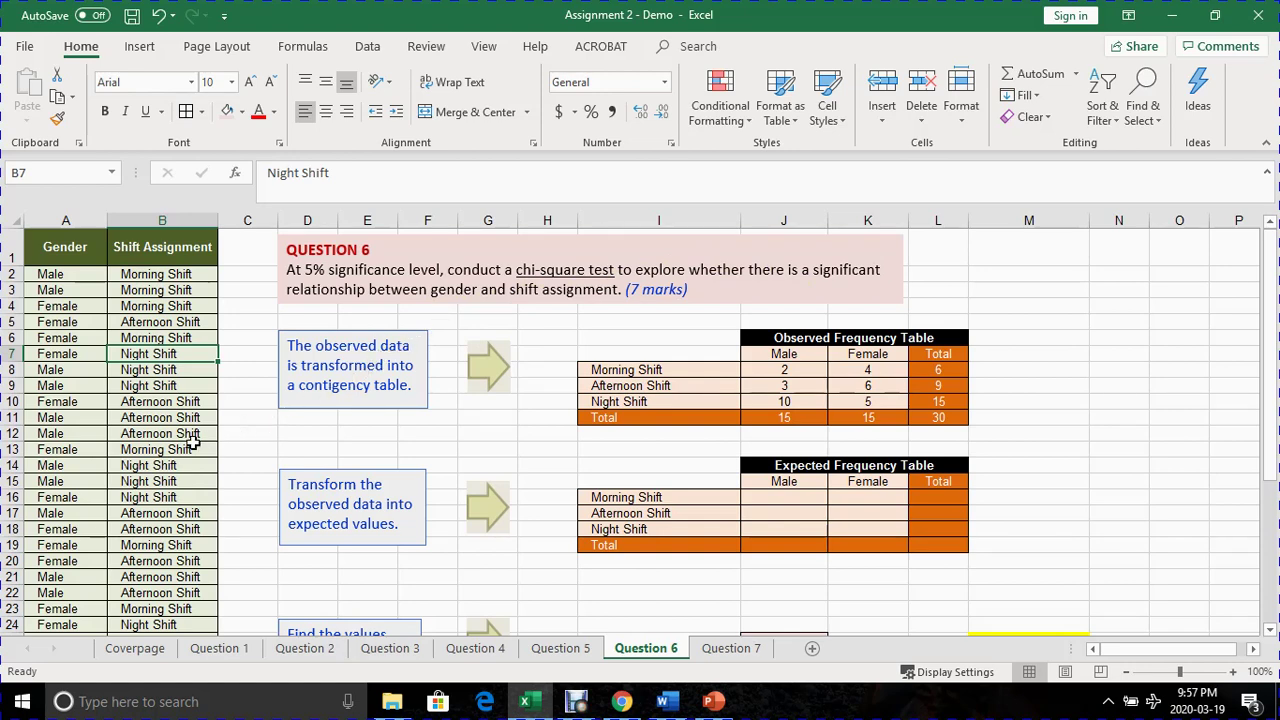
pyautogui.moveTo(88, 282); pyautogui.dragTo(128, 455)
pyautogui.click(69, 323)
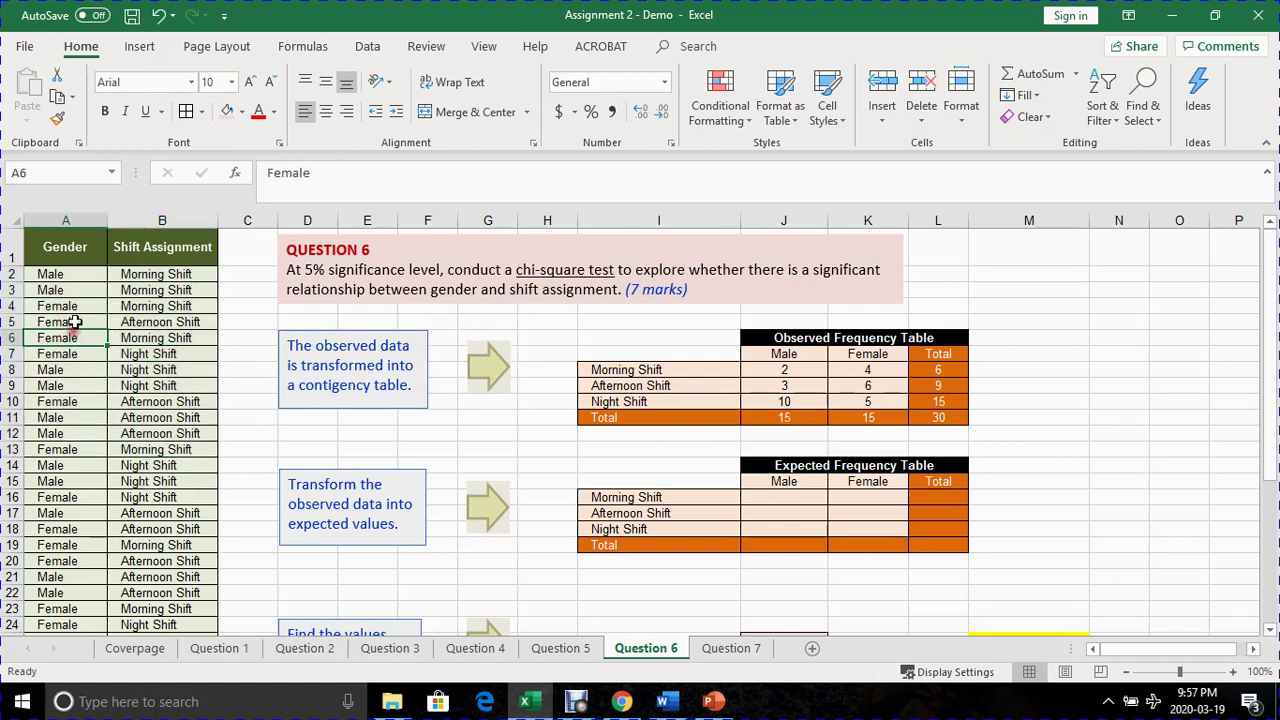
pyautogui.moveTo(63, 246); pyautogui.dragTo(105, 470)
pyautogui.click(100, 433)
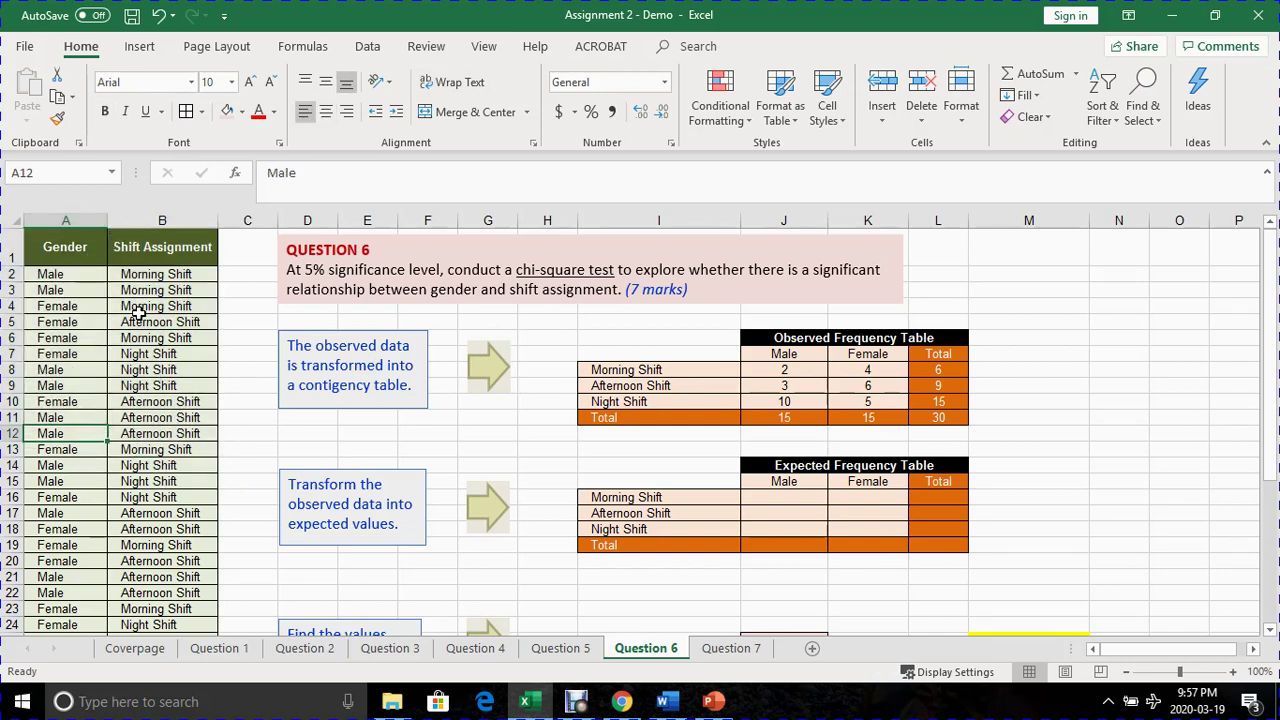
pyautogui.click(84, 349)
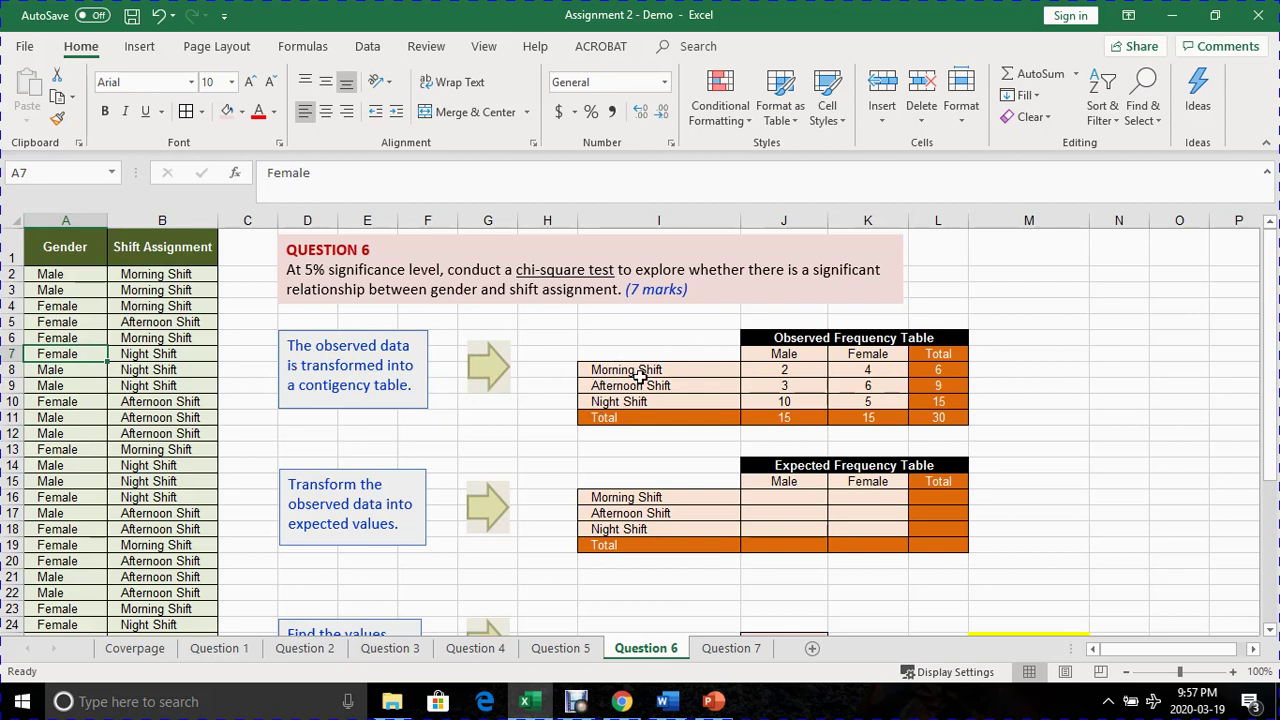
# - Check the male and female counts per shift in the Observed Frequency Table against the raw gender and shift records
pyautogui.click(780, 370)
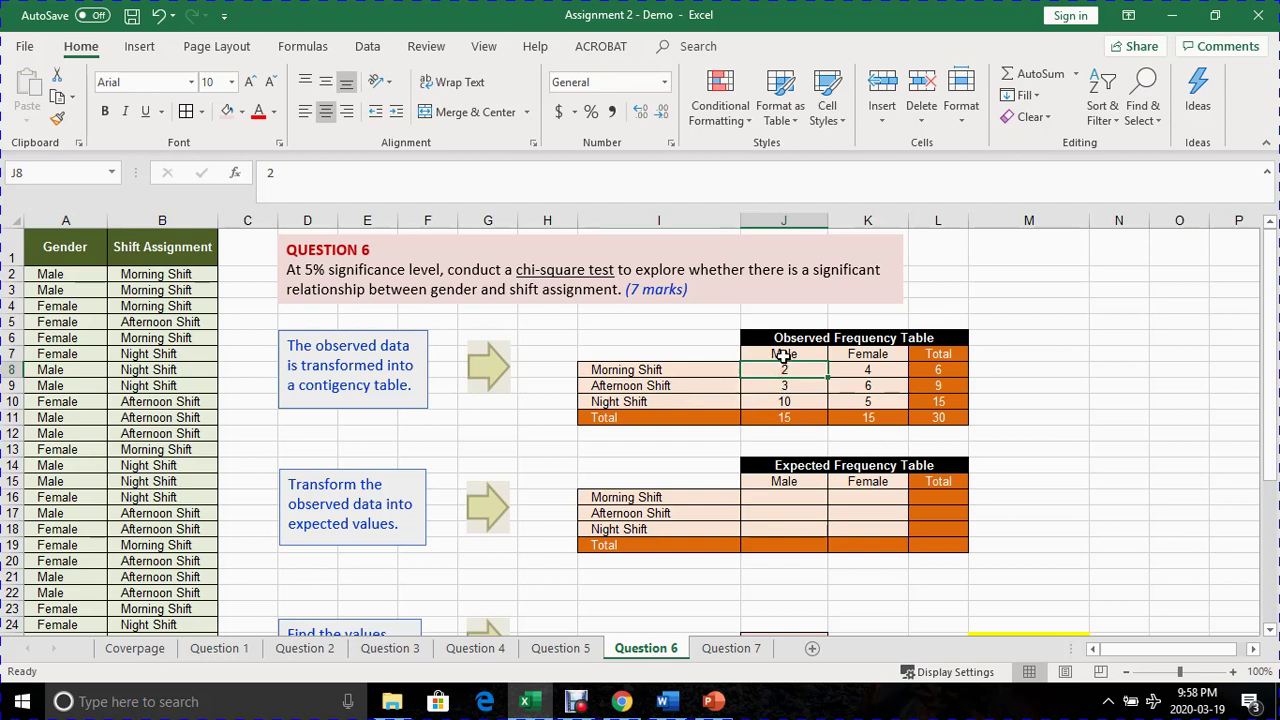
pyautogui.click(788, 390)
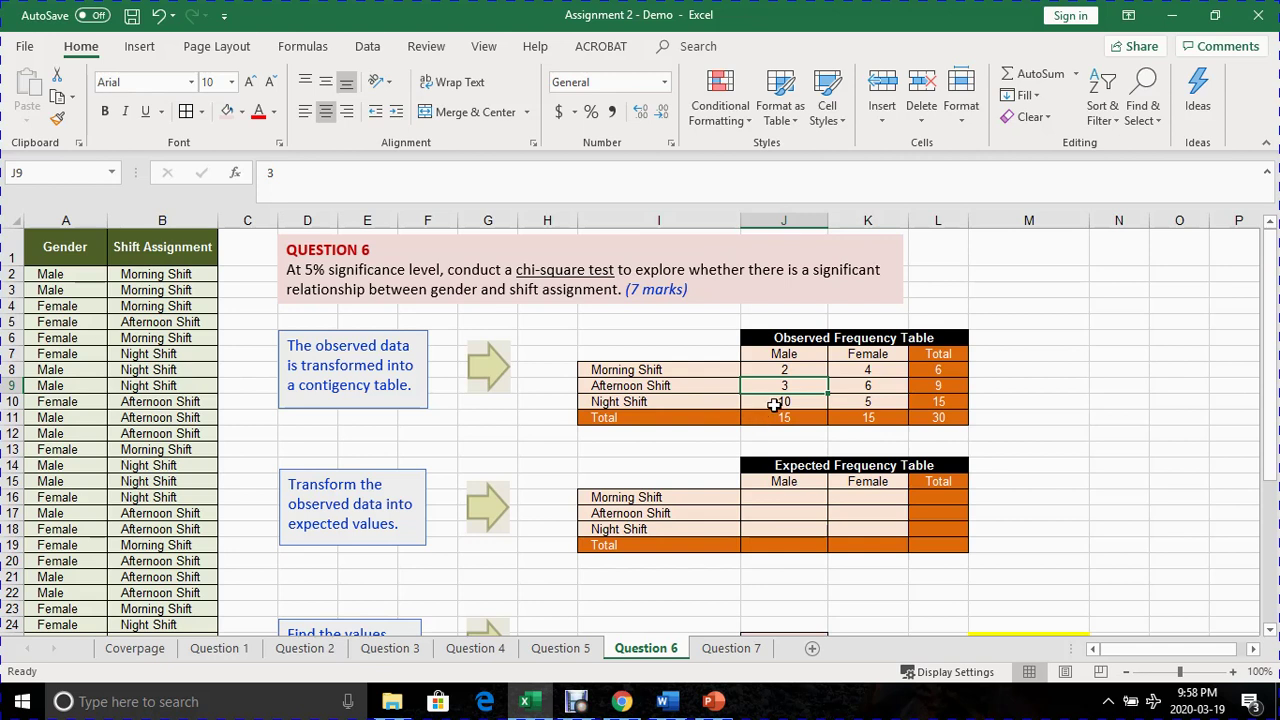
pyautogui.click(772, 402)
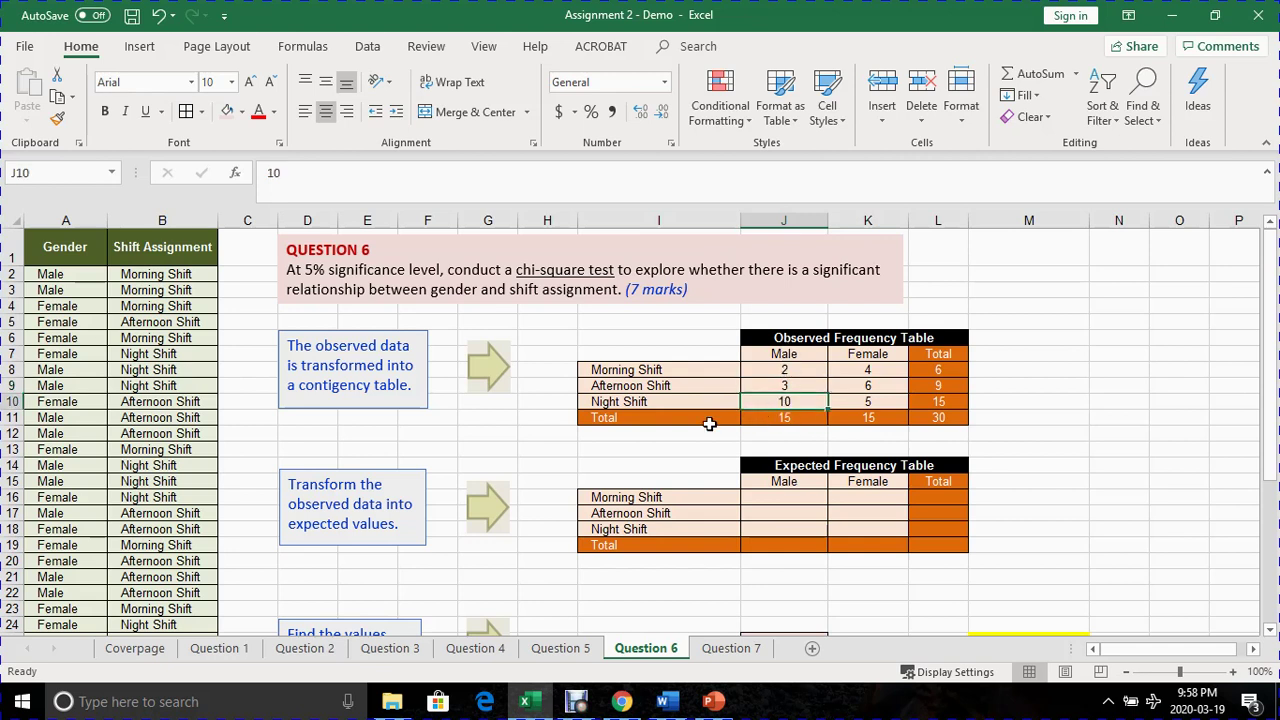
pyautogui.click(873, 374)
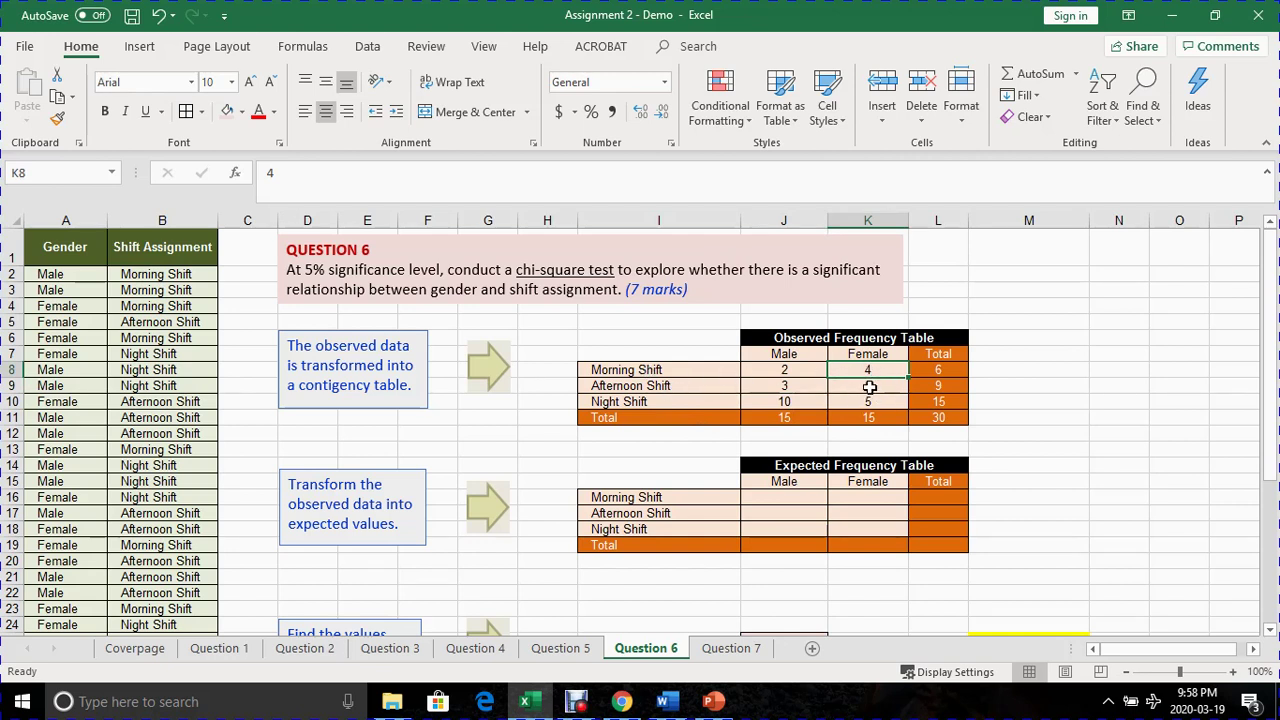
pyautogui.click(870, 387)
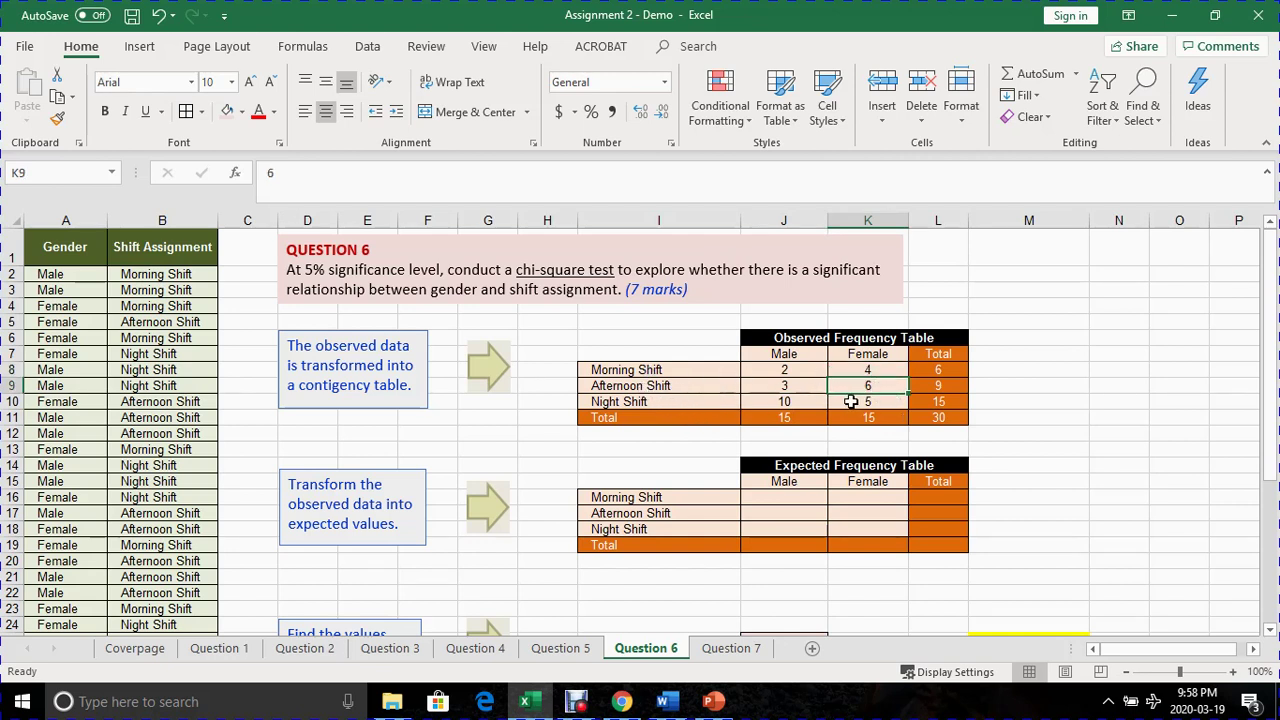
pyautogui.click(874, 401)
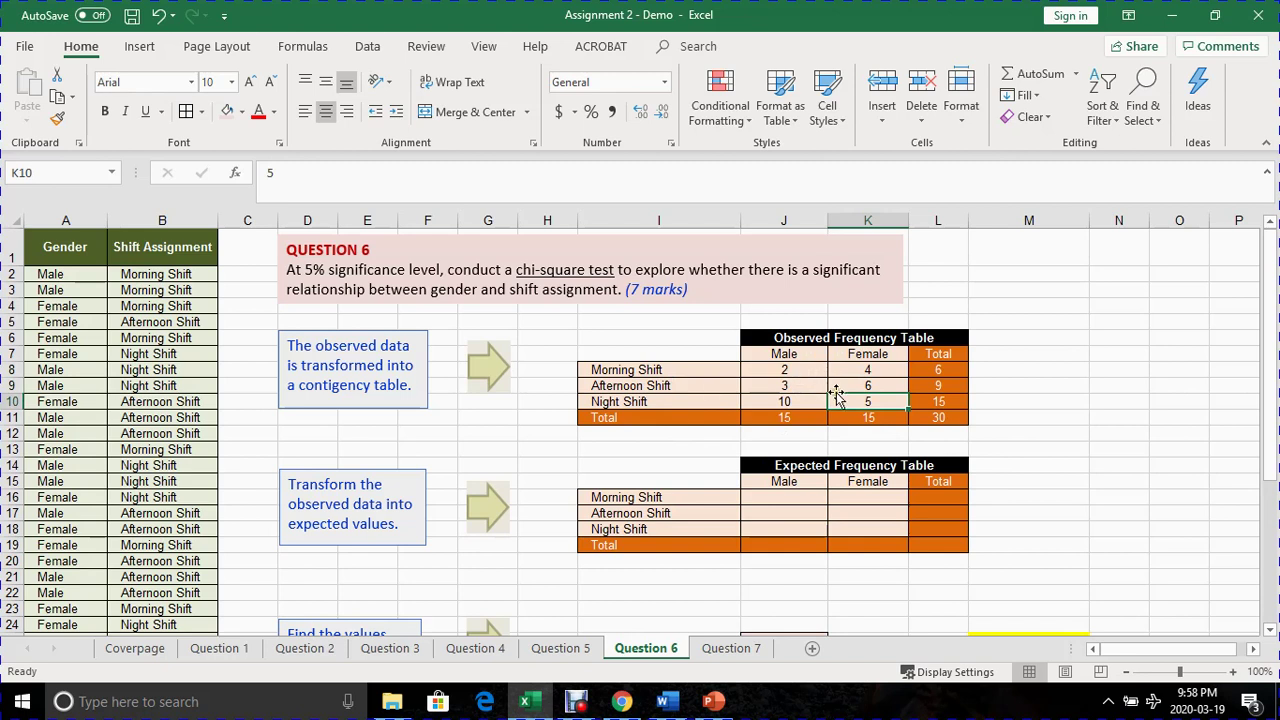
pyautogui.click(90, 378)
pyautogui.click(128, 434)
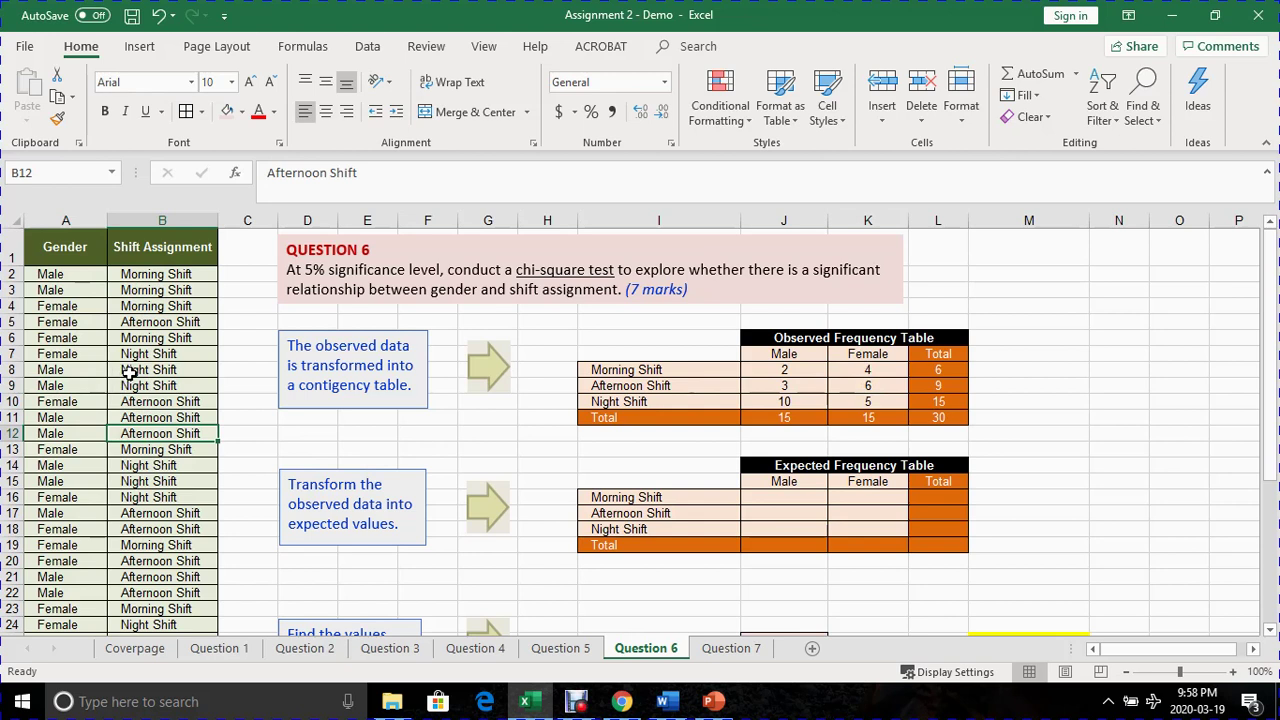
pyautogui.click(76, 355)
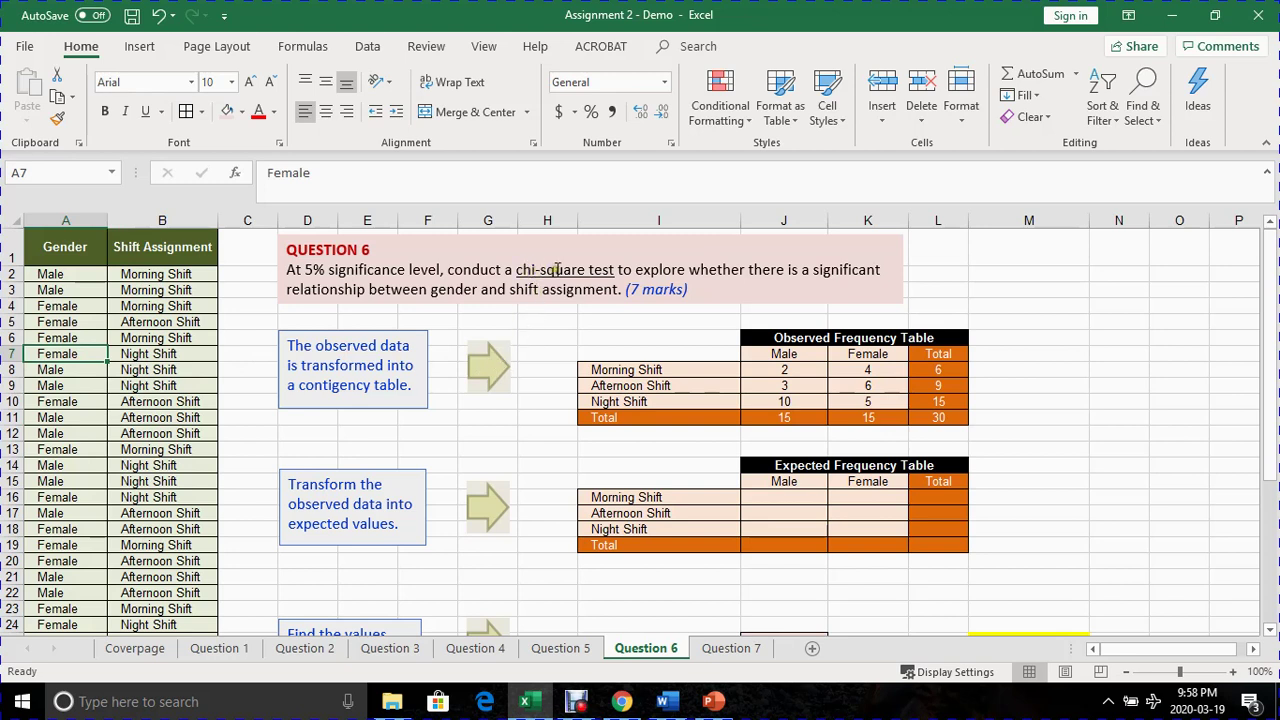
pyautogui.click(816, 400)
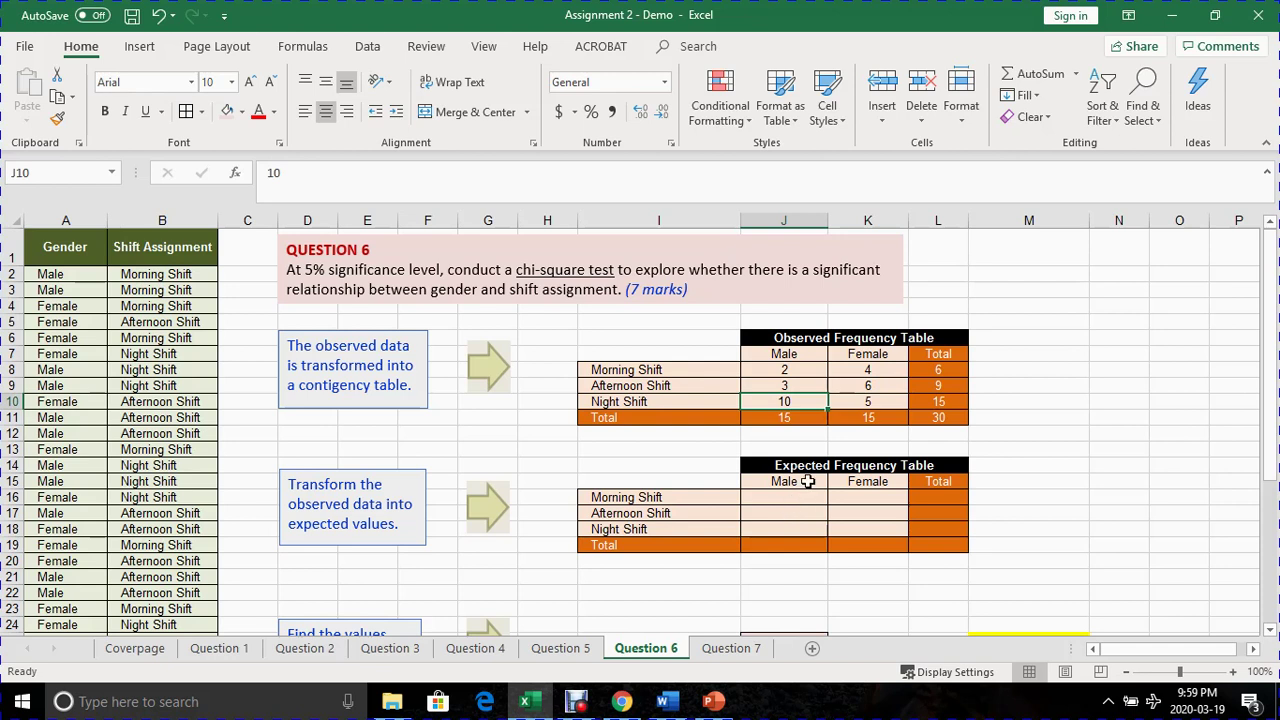
# - Review each male and female count in the Observed Frequency Table as the basis for the Expected Frequency Table
pyautogui.click(805, 466)
pyautogui.click(805, 499)
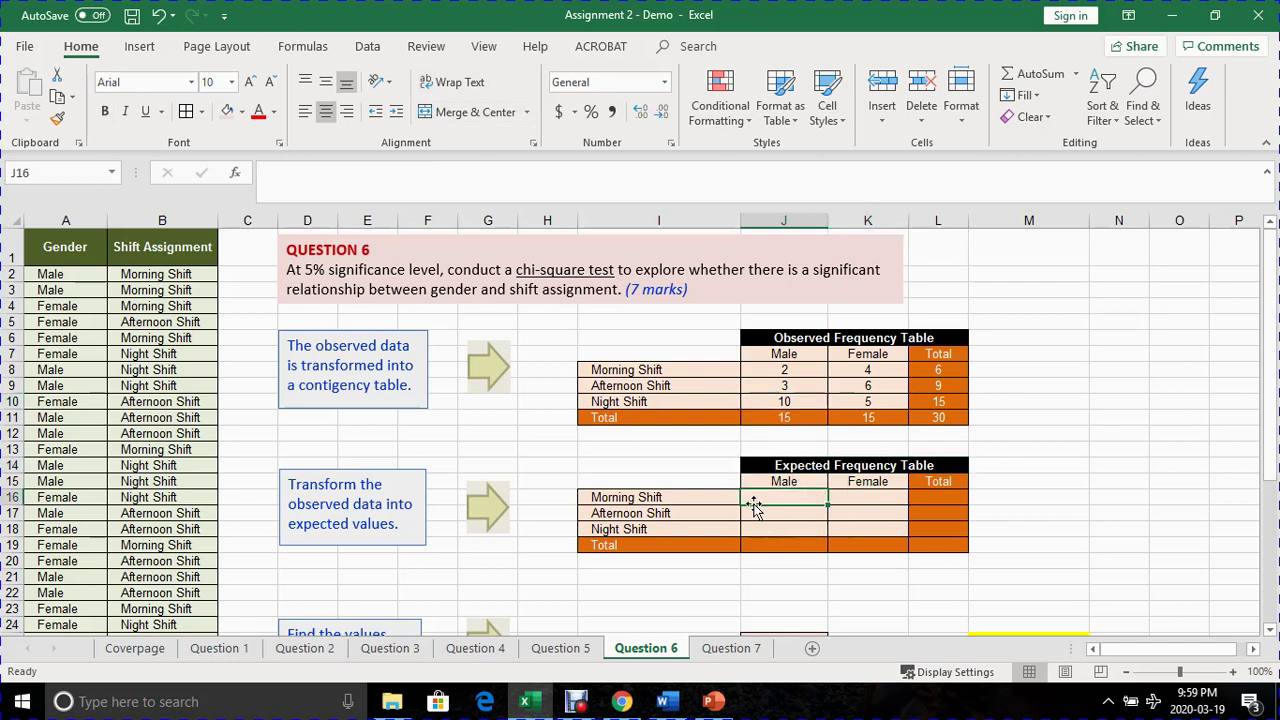
pyautogui.click(790, 372)
pyautogui.click(787, 385)
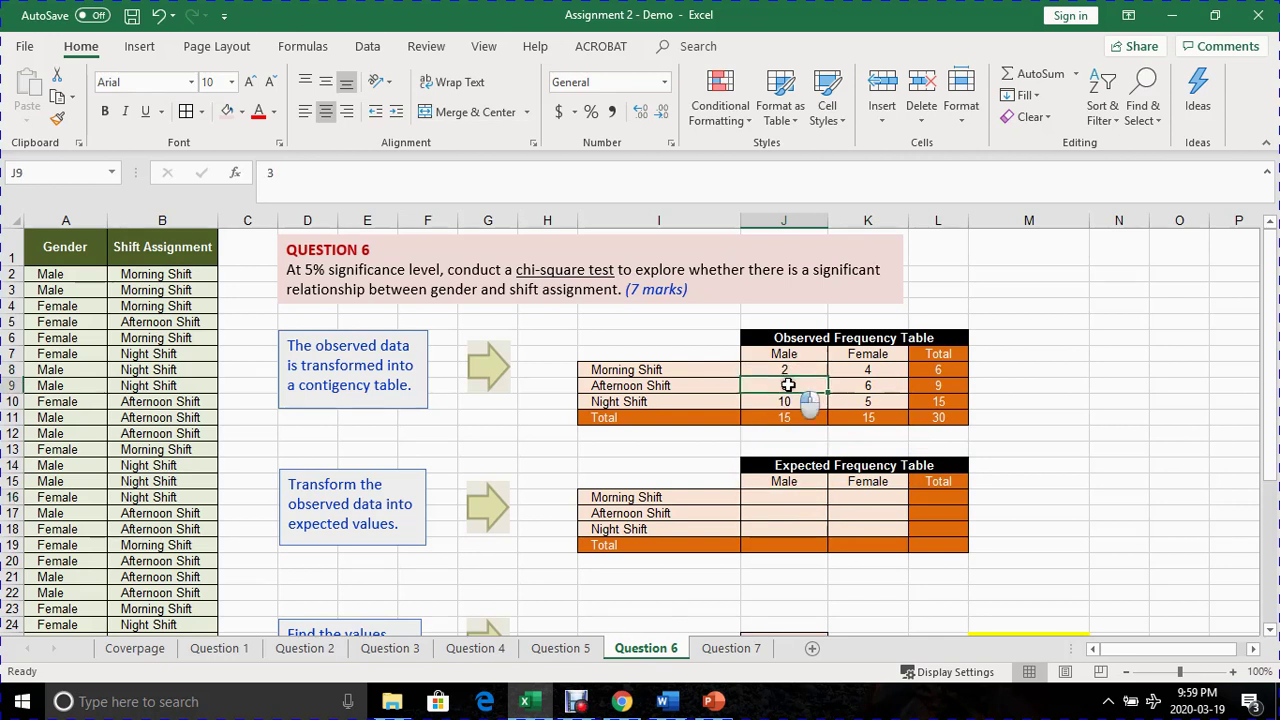
pyautogui.click(787, 401)
pyautogui.click(858, 370)
pyautogui.click(865, 387)
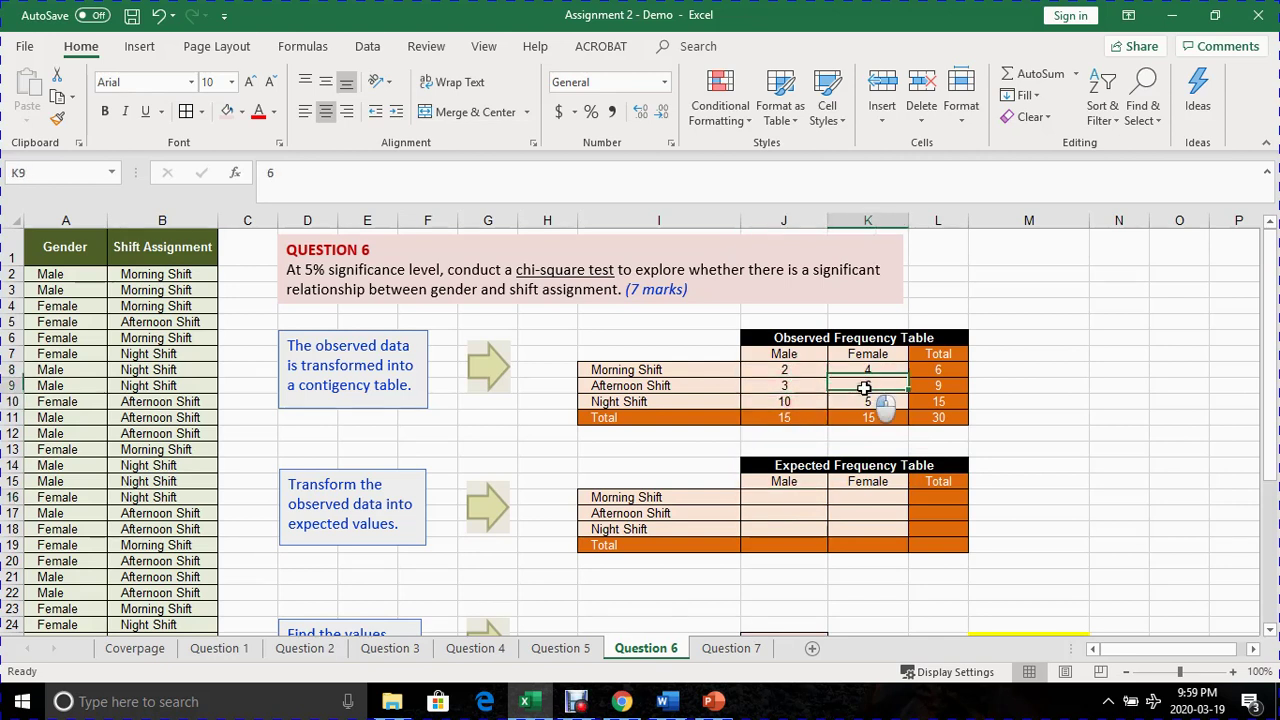
pyautogui.click(866, 401)
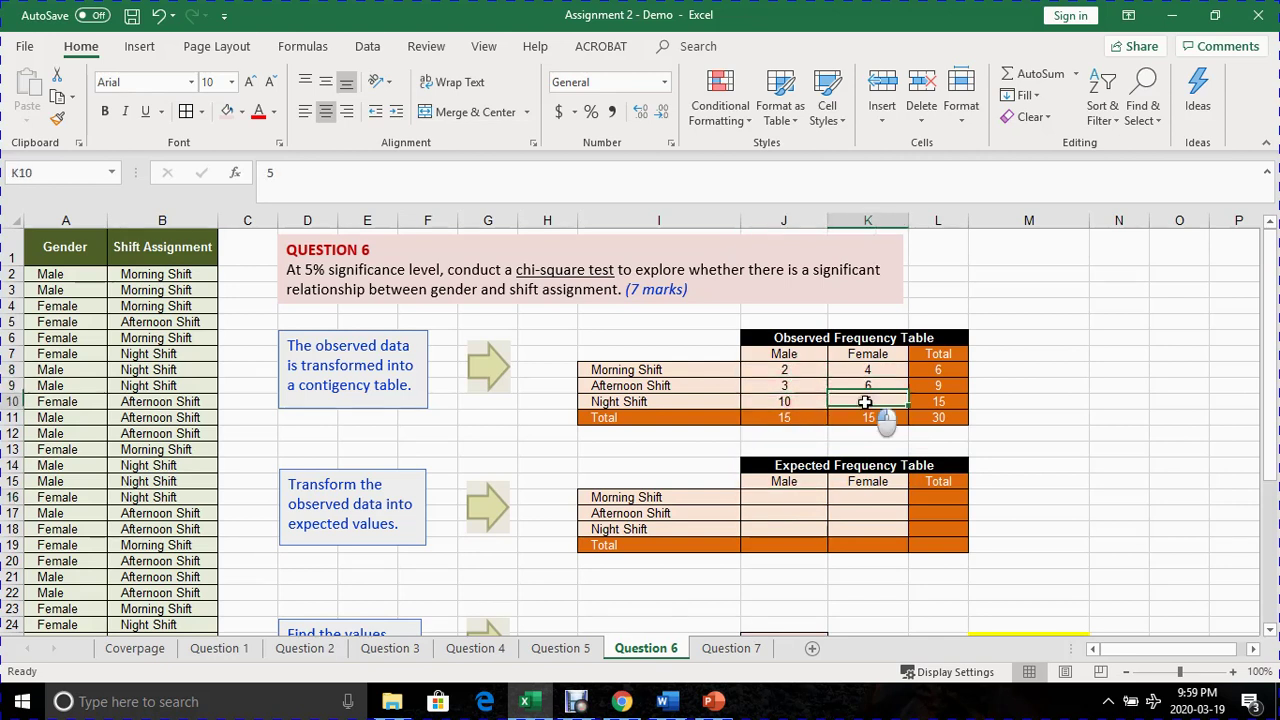
# - Inspect the Morning Shift row total, the Male column total and the grand total in the Observed Frequency Table
pyautogui.keyDown('shift'); pyautogui.click(789, 370); pyautogui.keyUp('shift')
pyautogui.click(775, 370)
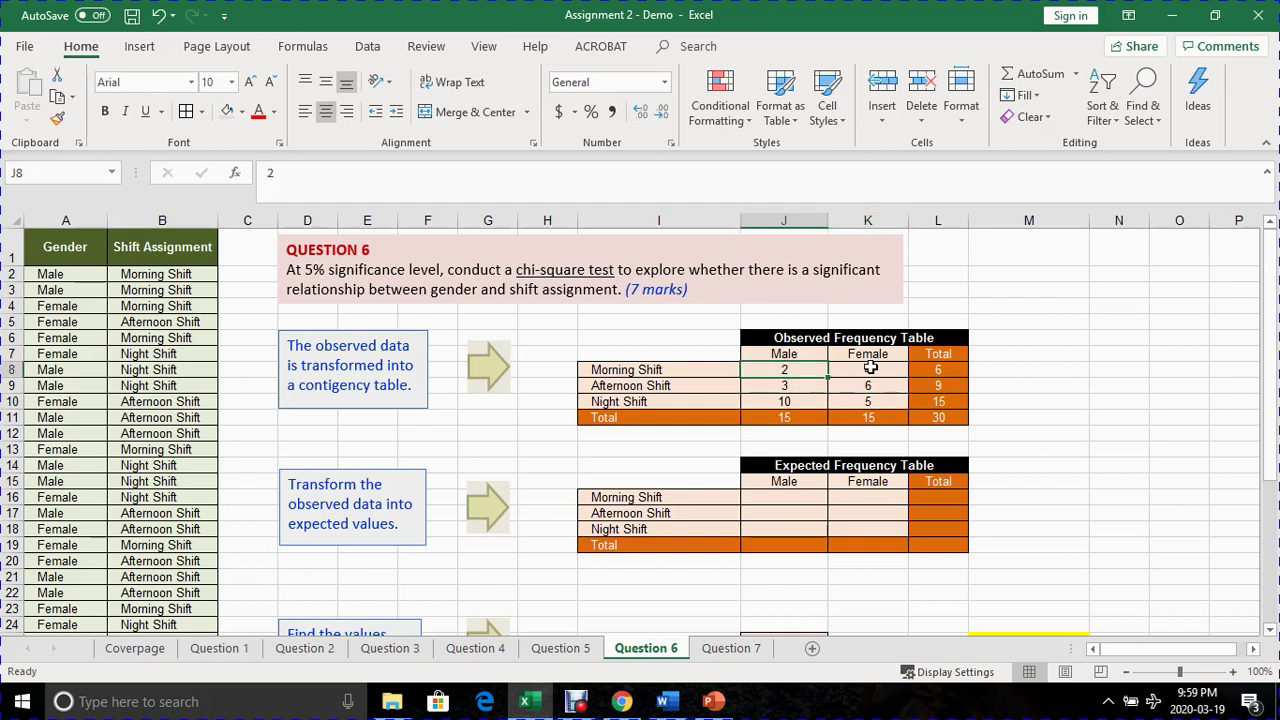
pyautogui.click(938, 370)
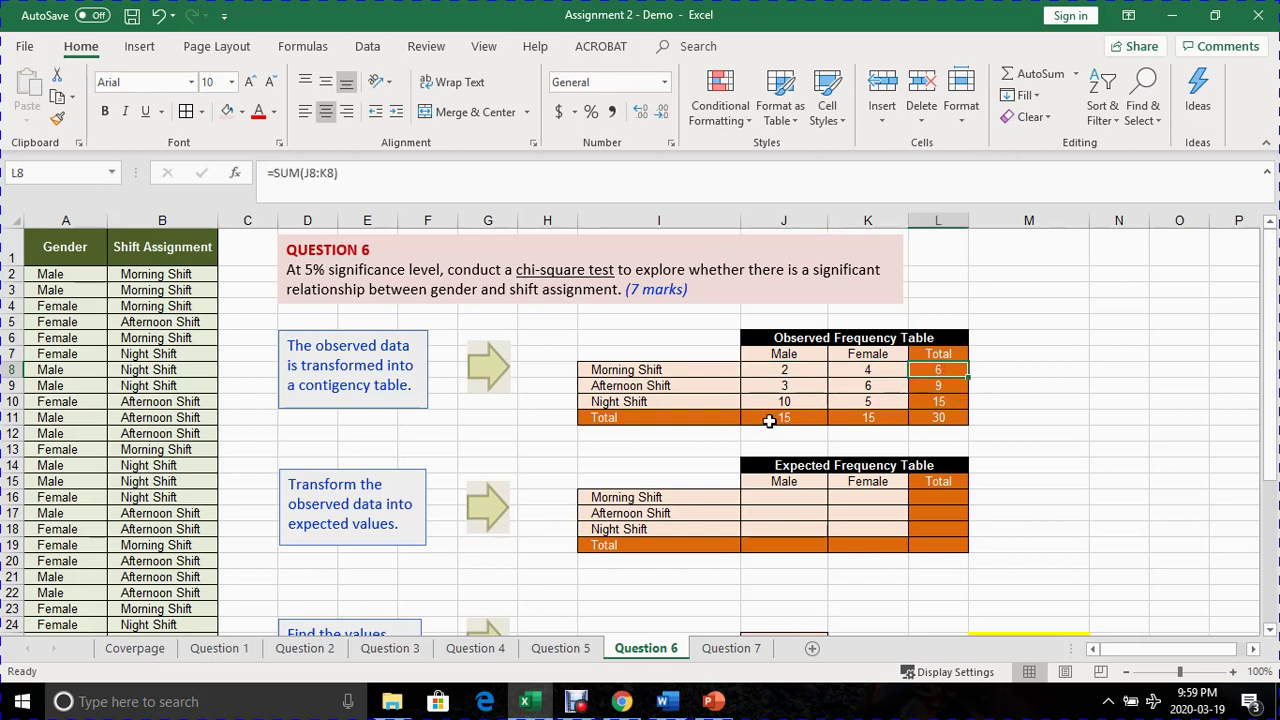
pyautogui.click(784, 418)
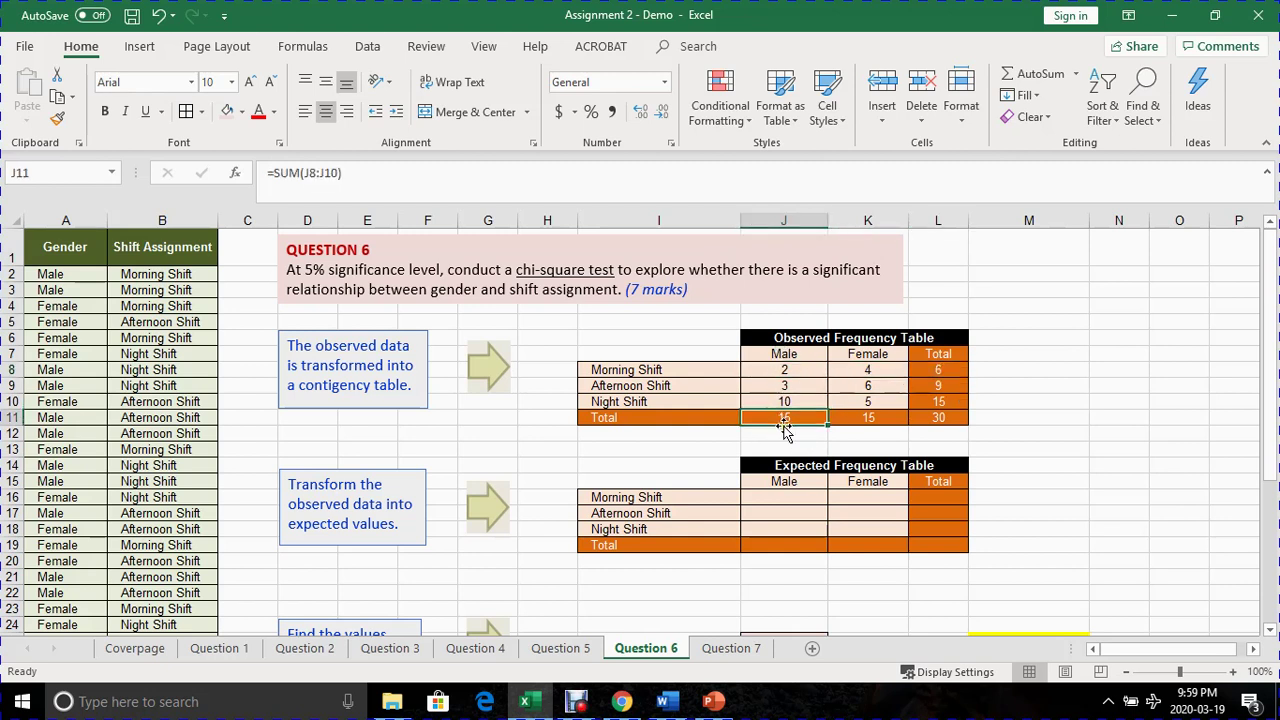
pyautogui.click(938, 419)
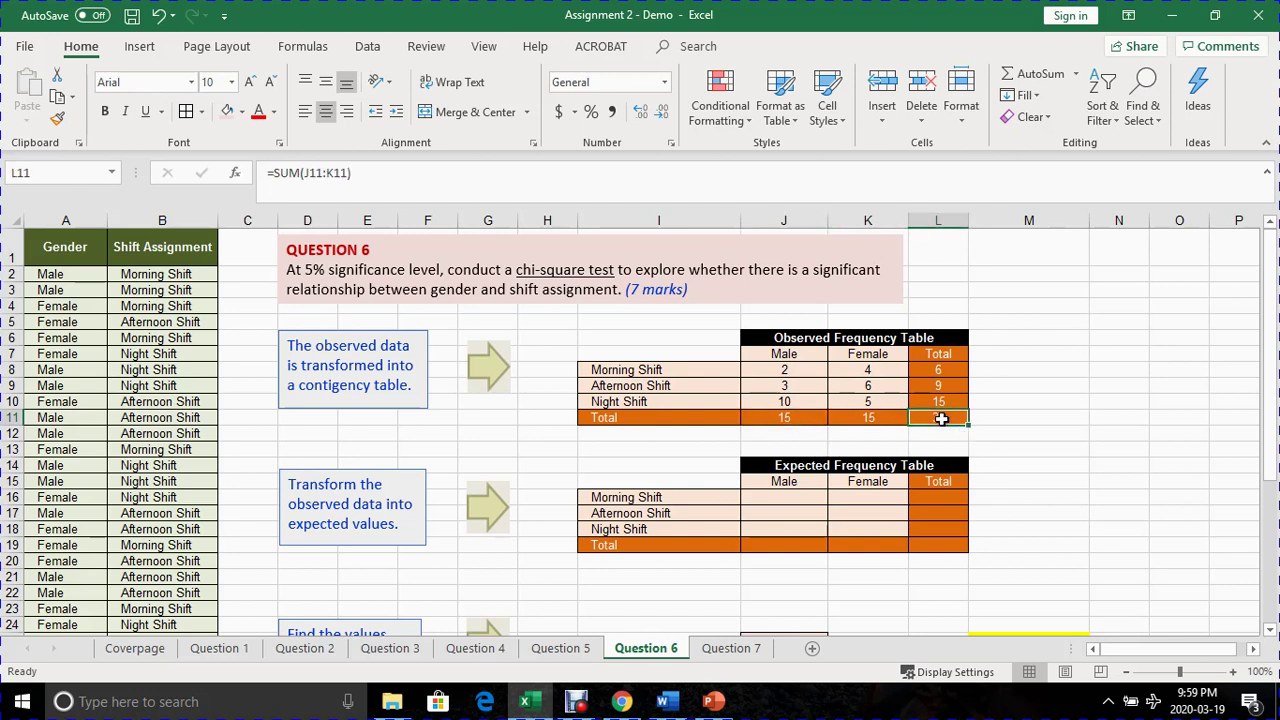
# - Calculate the expected Male frequency for Morning Shift in J16 with the formula =6*15/30
pyautogui.click(791, 497)
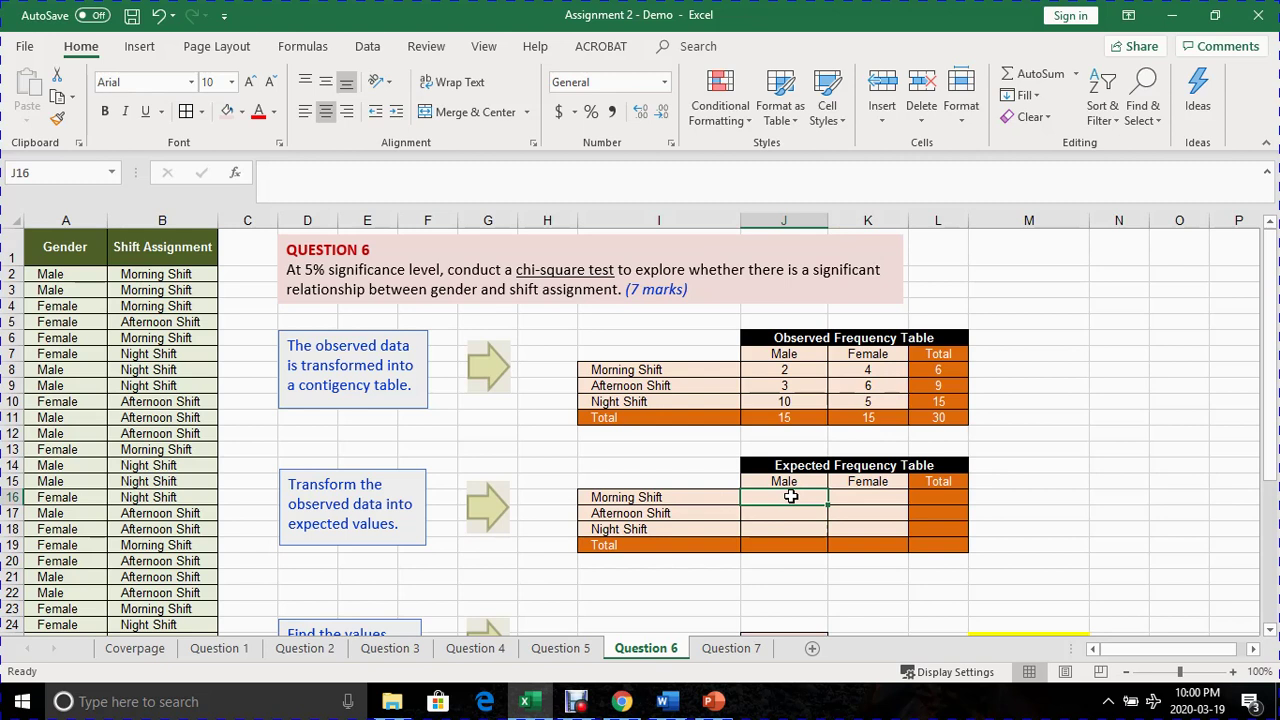
pyautogui.click(790, 370)
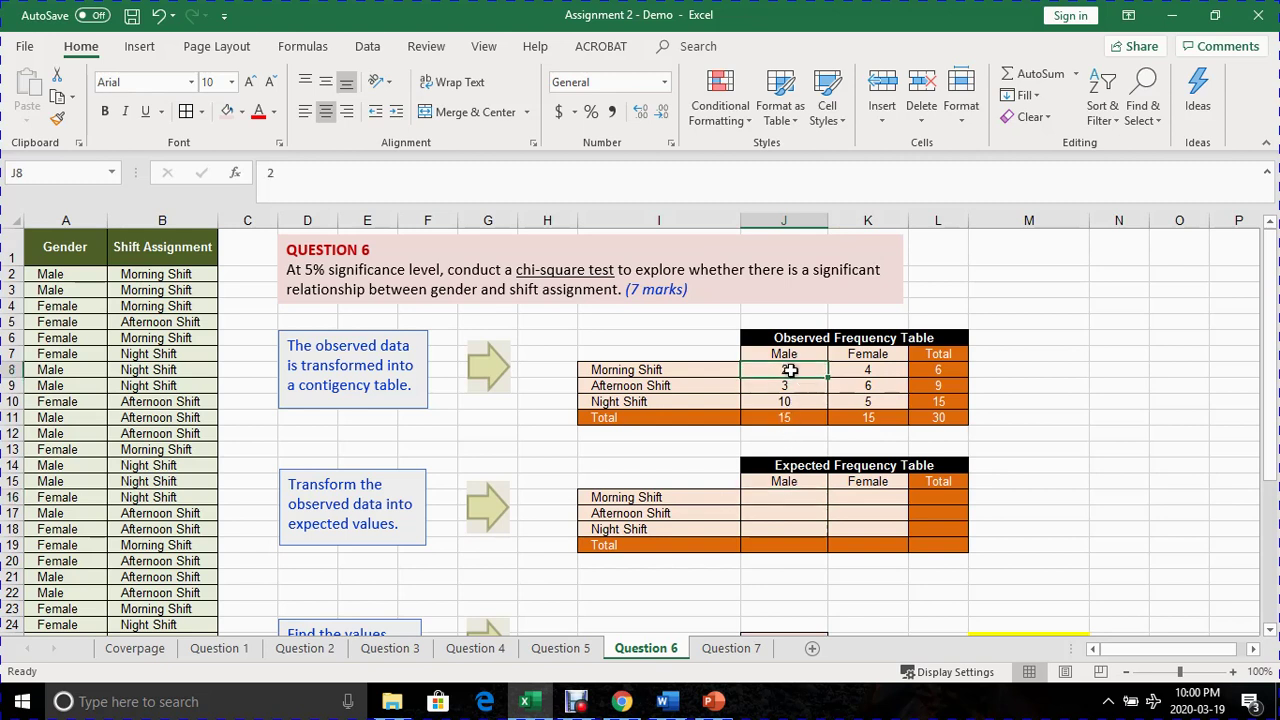
pyautogui.click(783, 503)
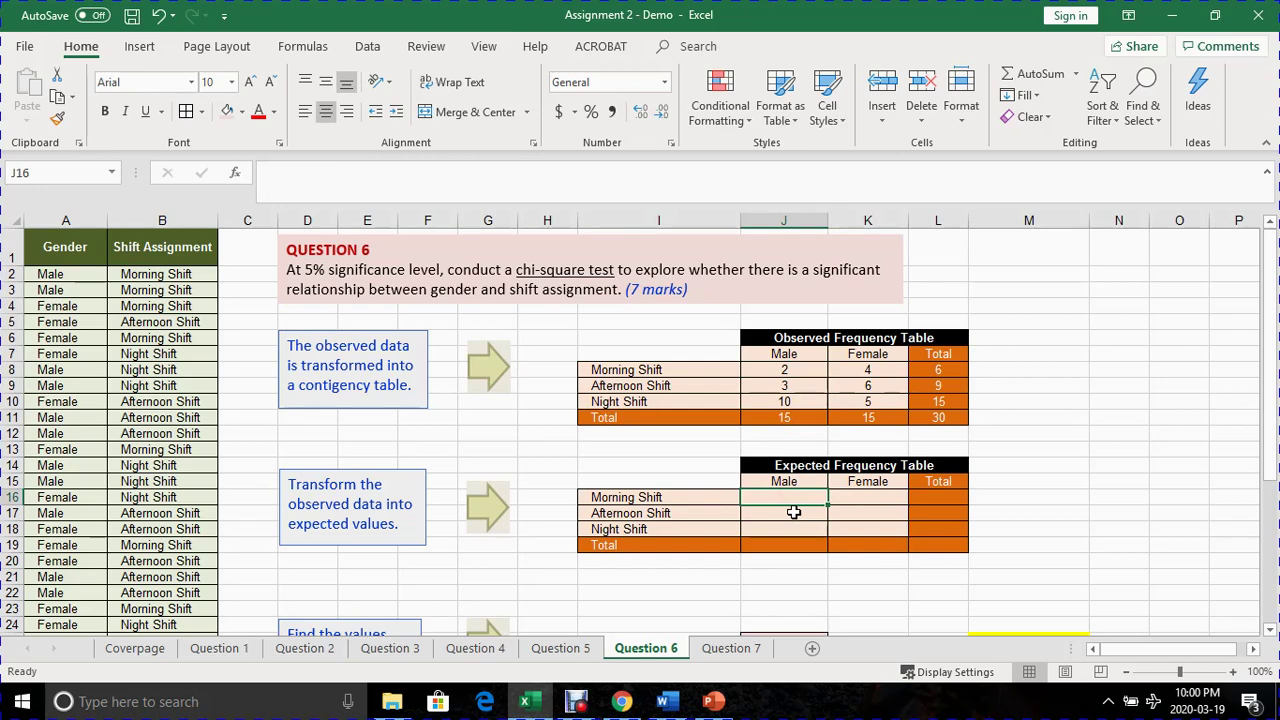
pyautogui.write('=')
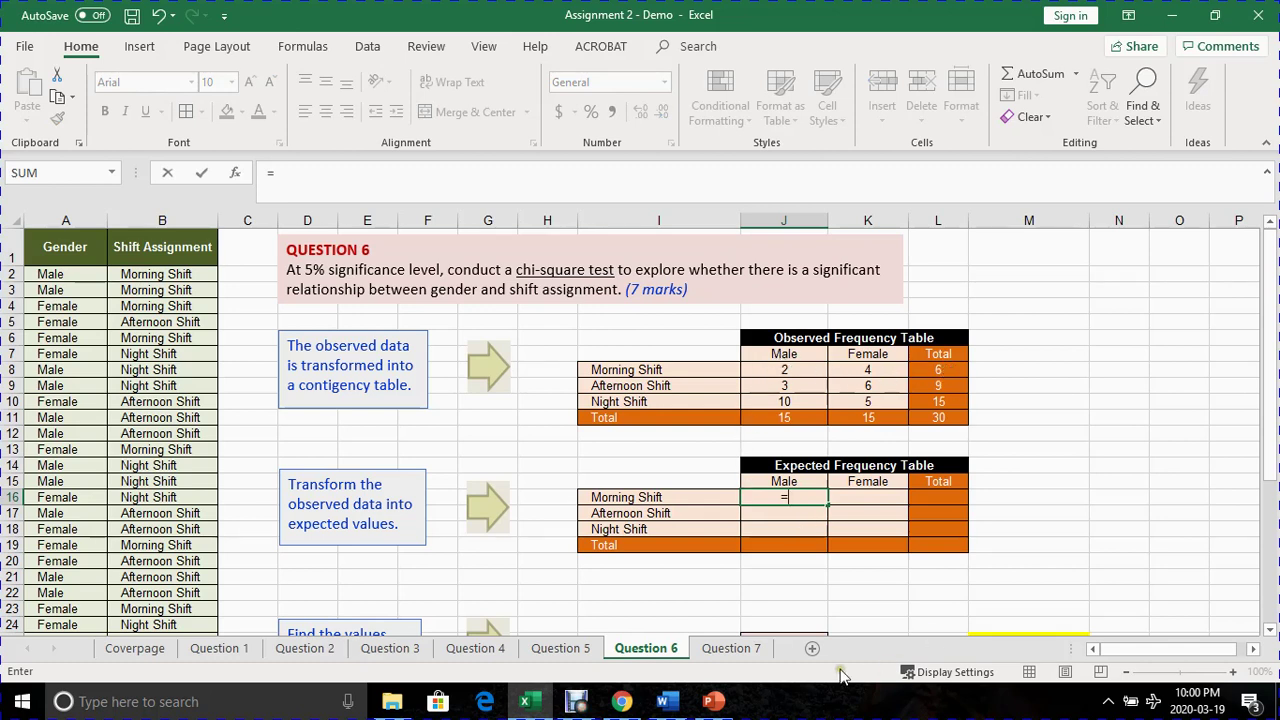
pyautogui.write('6*')
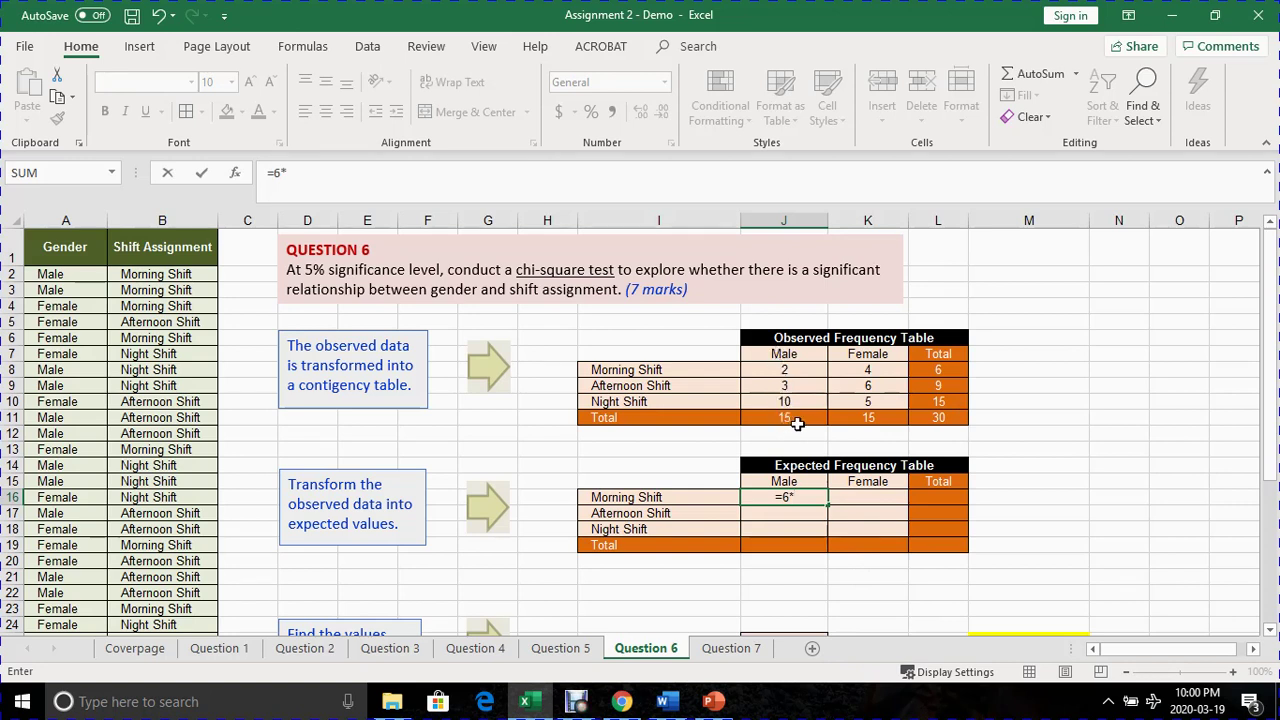
pyautogui.write('15/')
pyautogui.write('30')
pyautogui.press('Return')
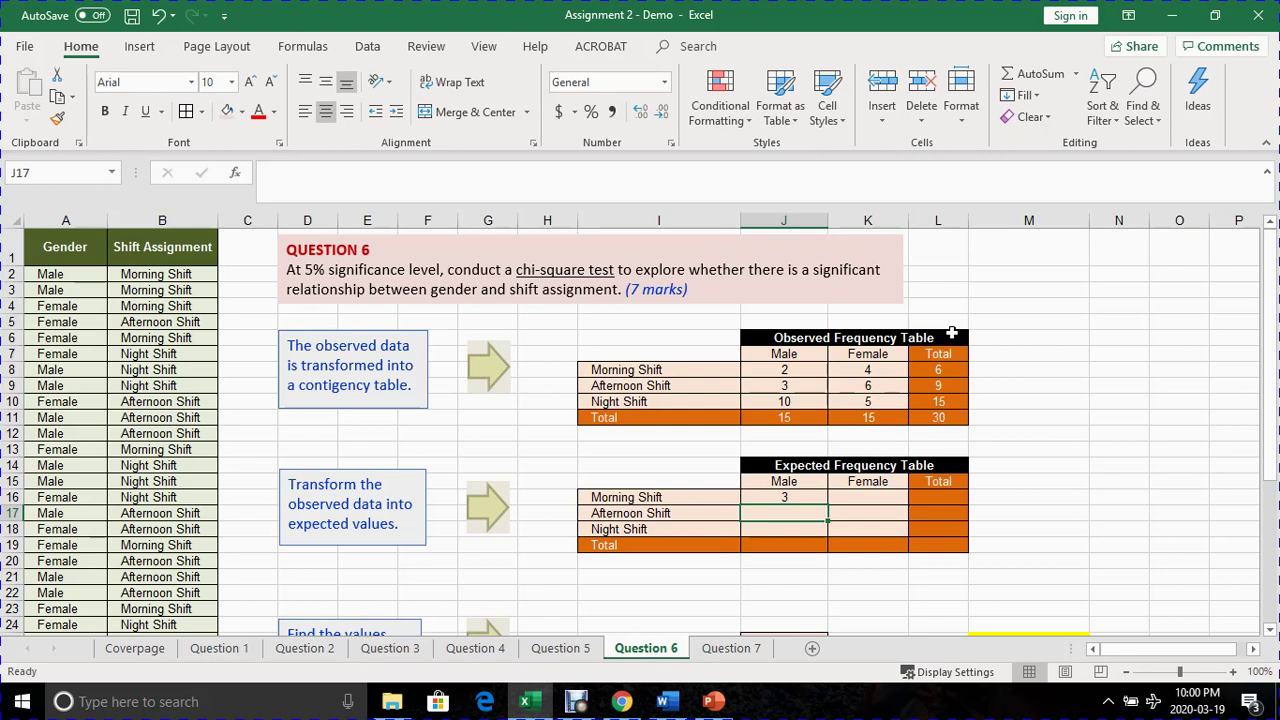
# - Calculate the expected Male frequency for Afternoon Shift in J17 with the formula =9*15/30
pyautogui.click(790, 386)
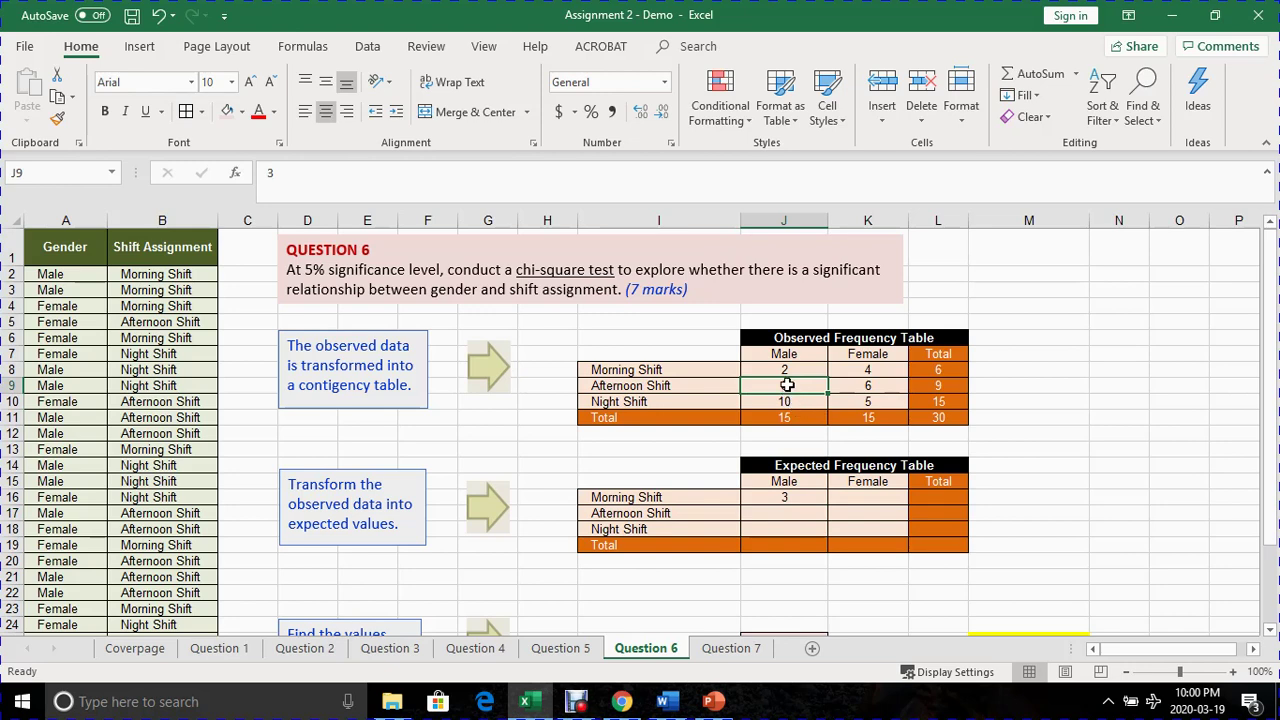
pyautogui.click(776, 517)
pyautogui.write('=')
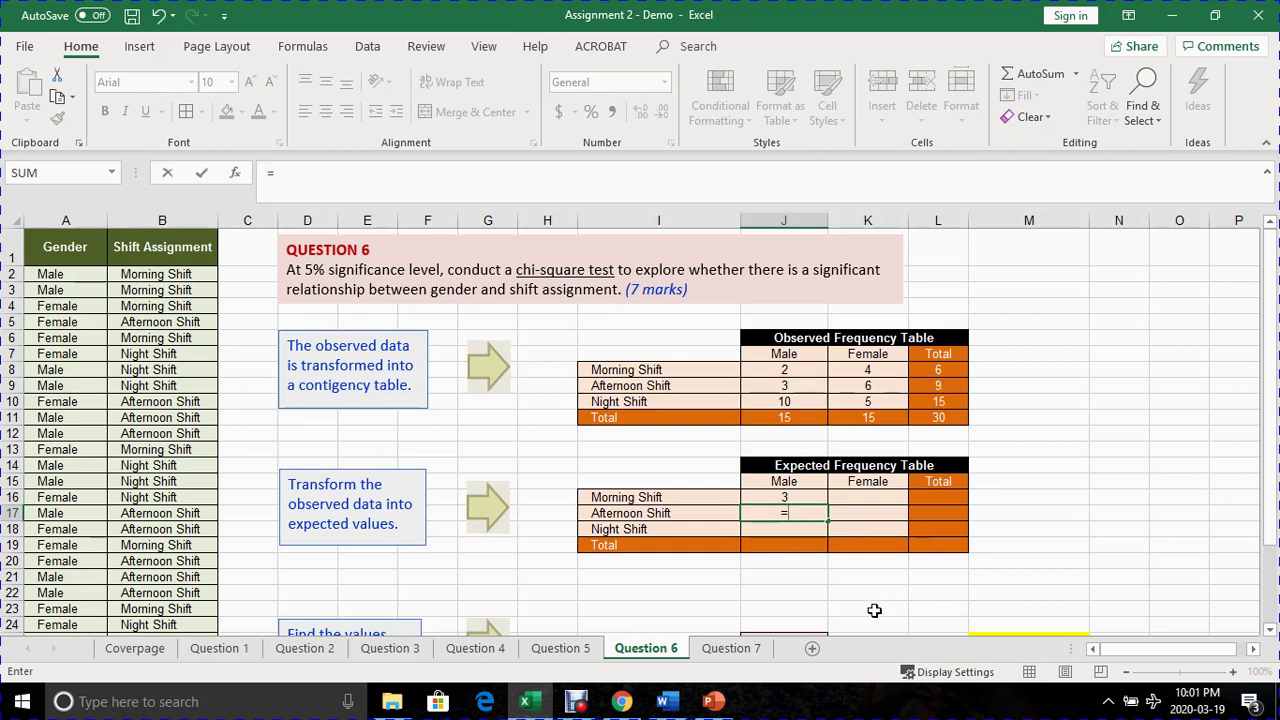
pyautogui.write('9*')
pyautogui.write('15/')
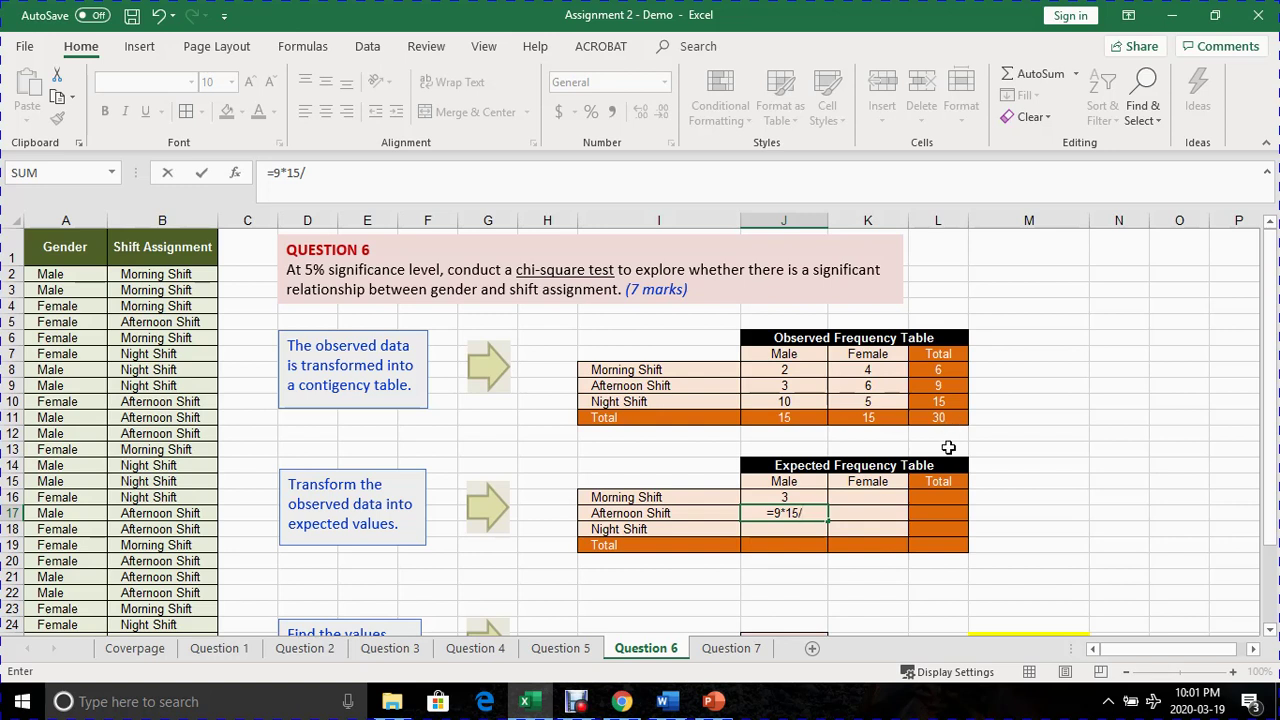
pyautogui.write('30')
pyautogui.press('Return')
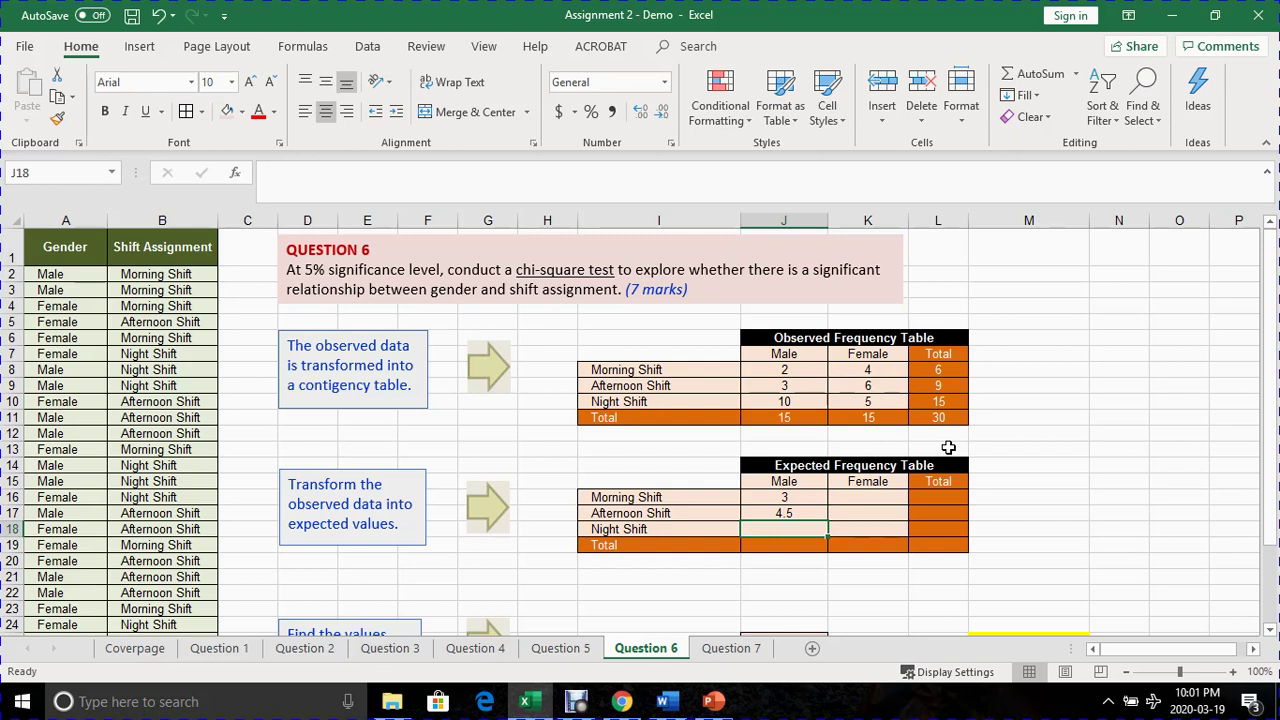
# - Calculate the expected Male frequency for Night Shift in J18 with the formula =15*15/30
pyautogui.click(783, 405)
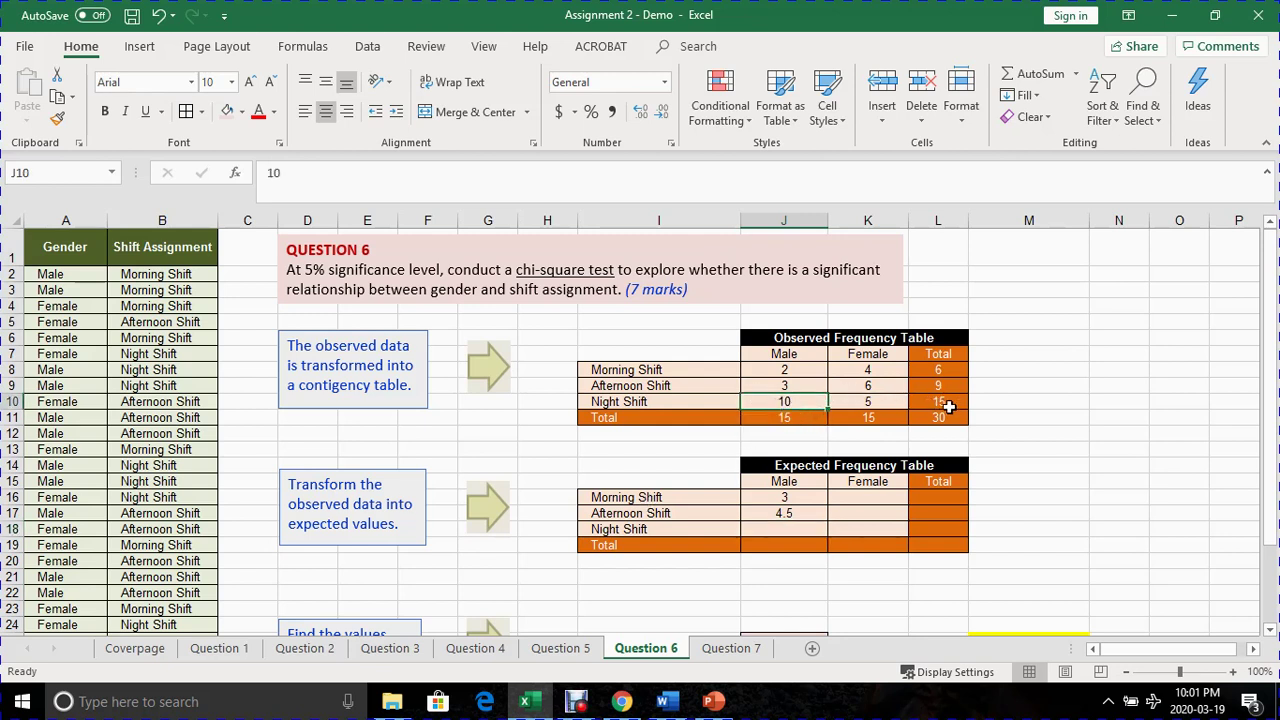
pyautogui.click(780, 530)
pyautogui.write('=')
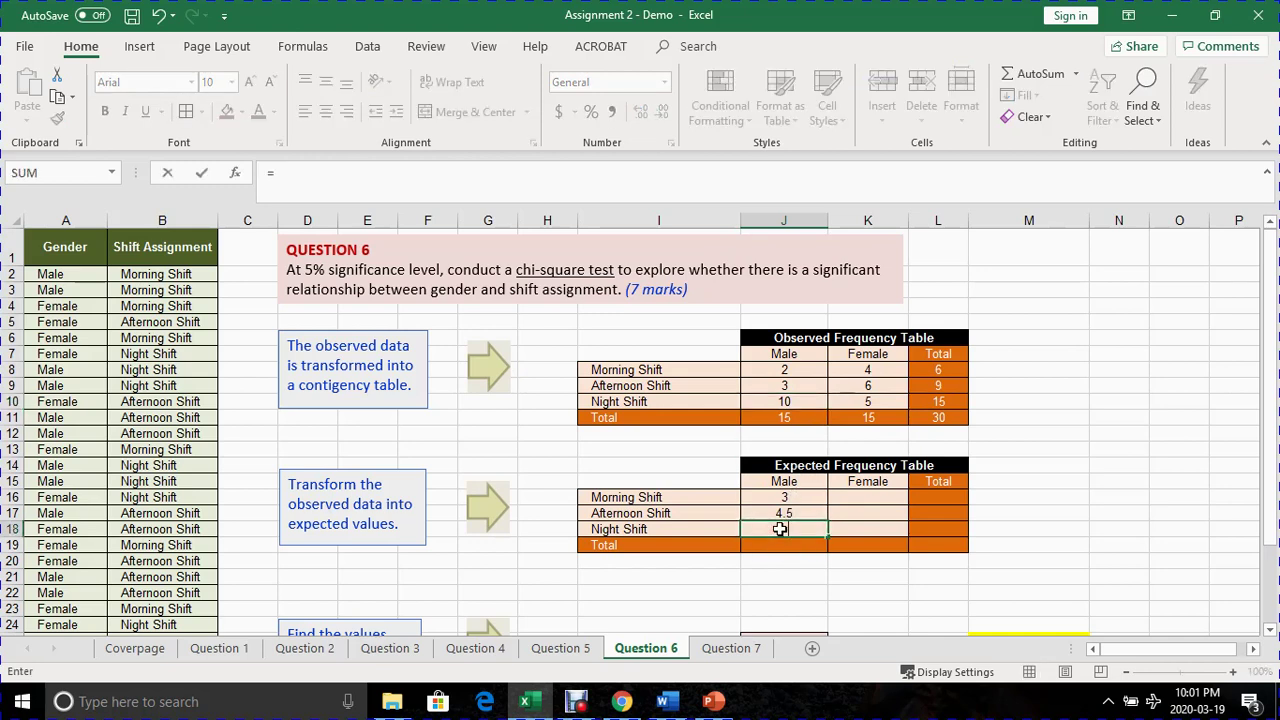
pyautogui.write('15')
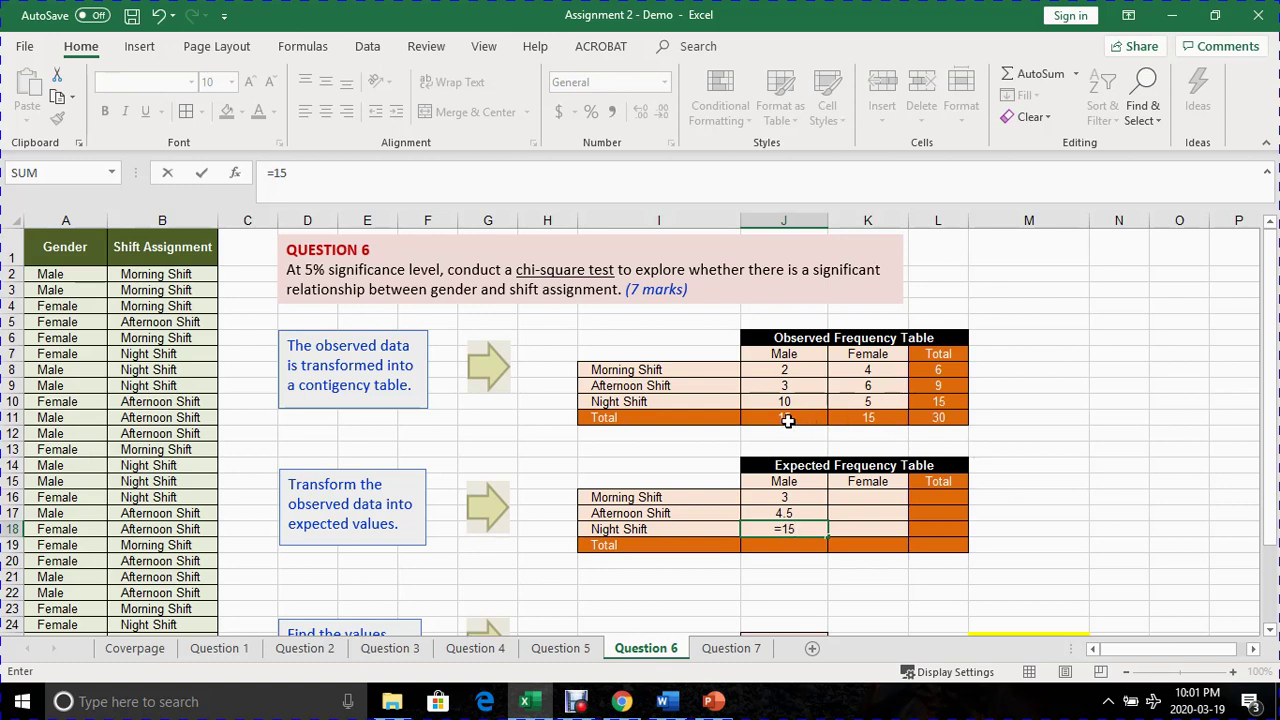
pyautogui.write('*15/')
pyautogui.write('30')
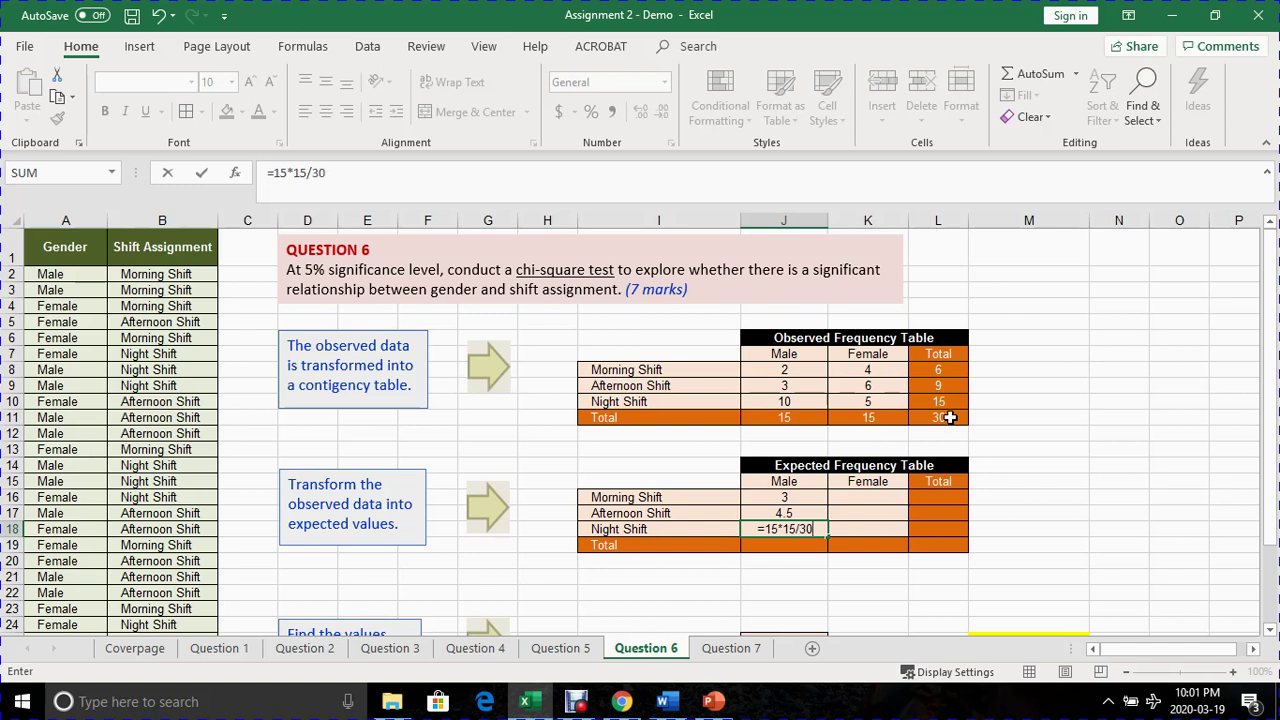
pyautogui.press('Return')
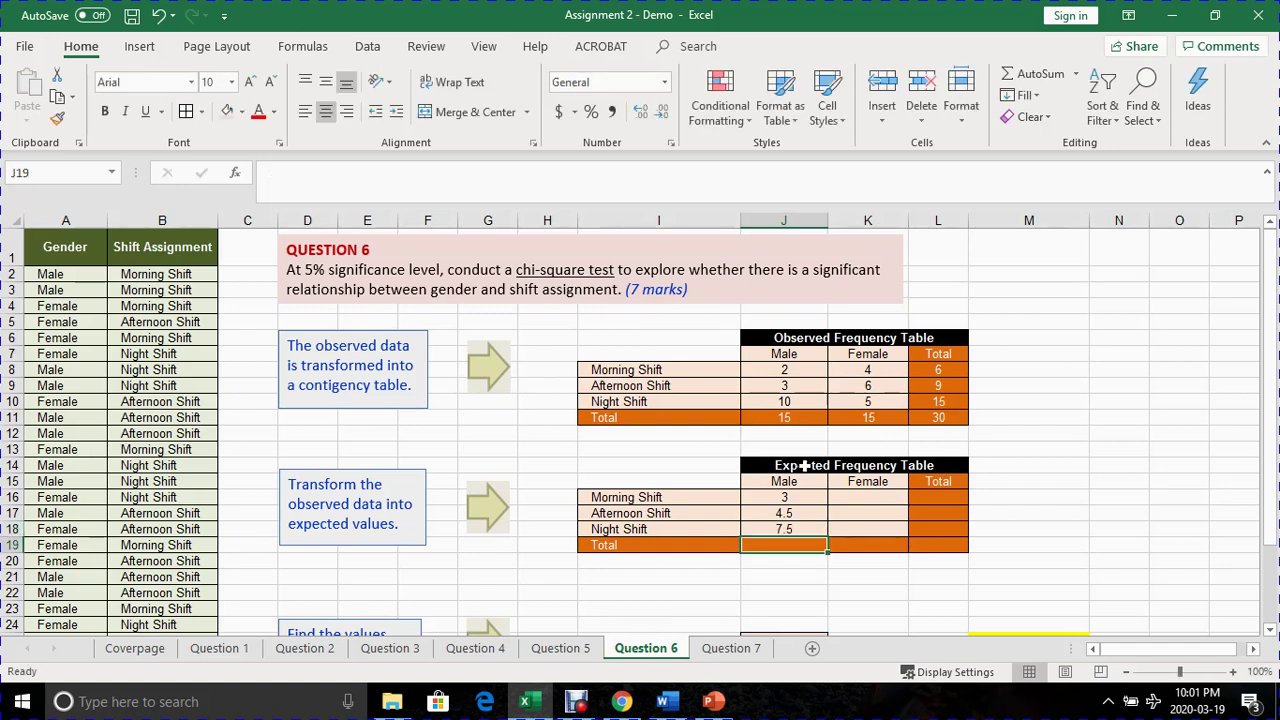
# - Calculate the expected Female frequency for Morning Shift in K16 with the formula =6*15/30
pyautogui.click(867, 499)
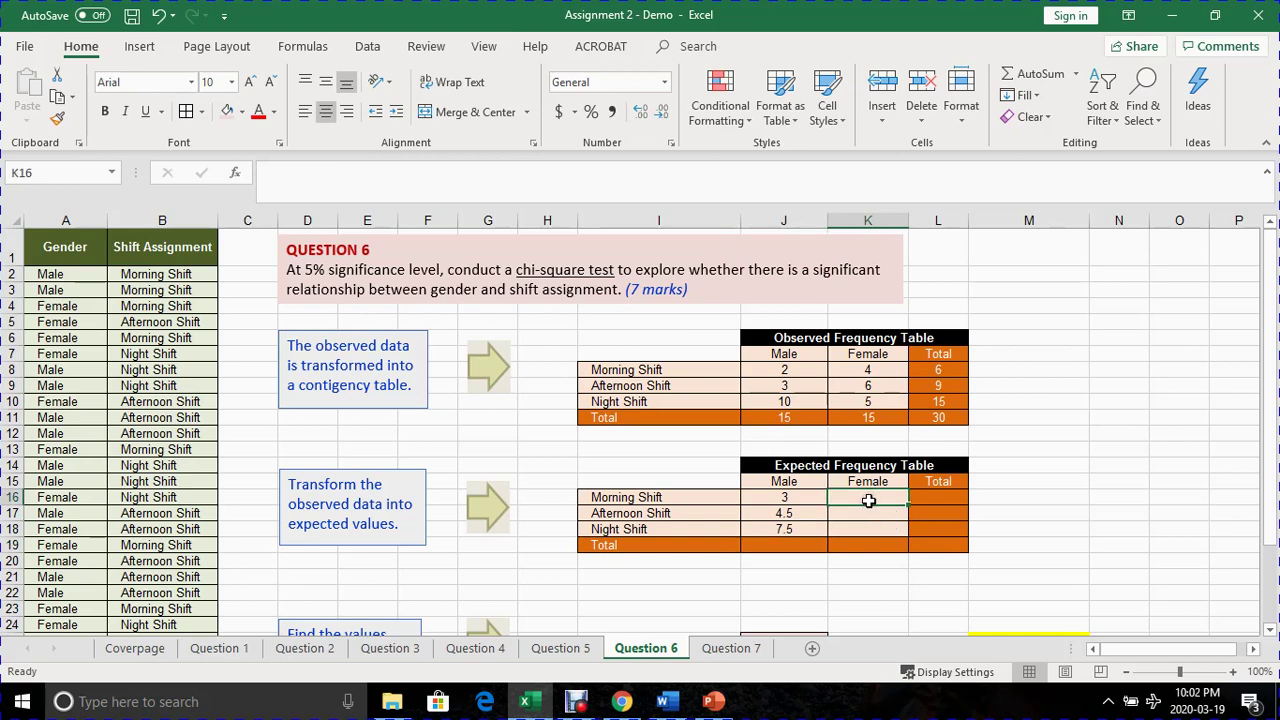
pyautogui.write('=')
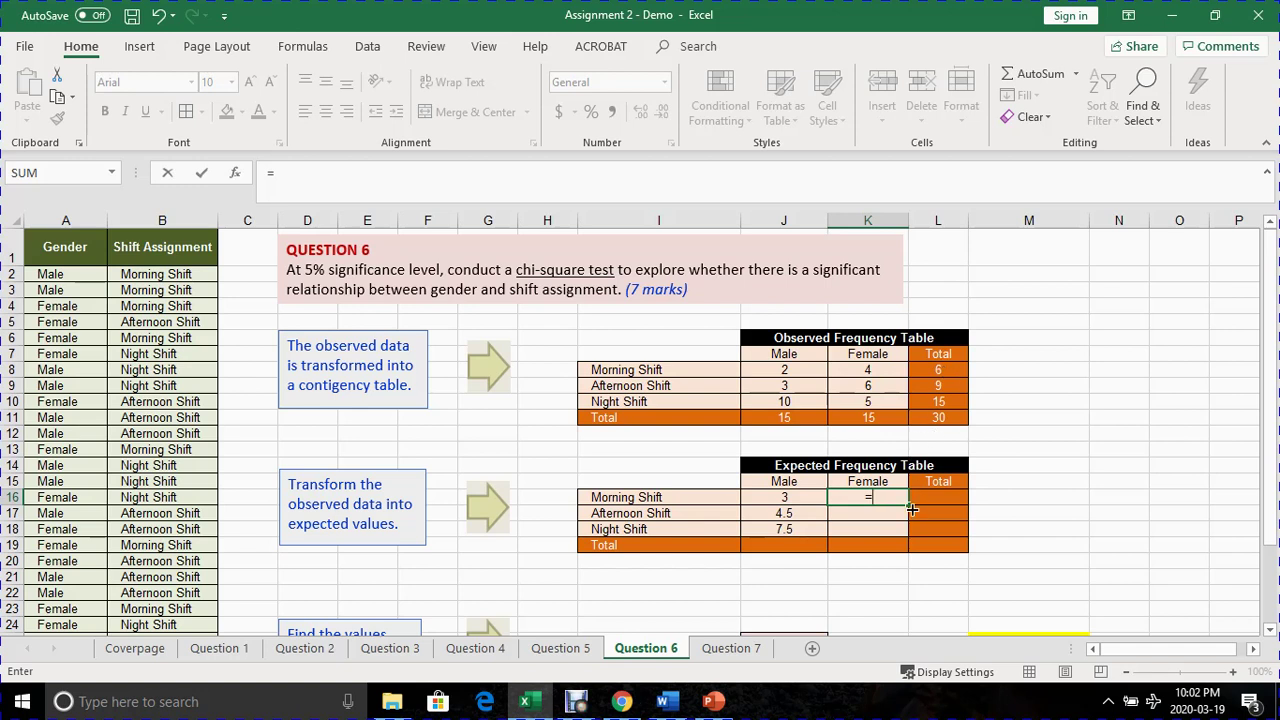
pyautogui.write('6*')
pyautogui.write('15')
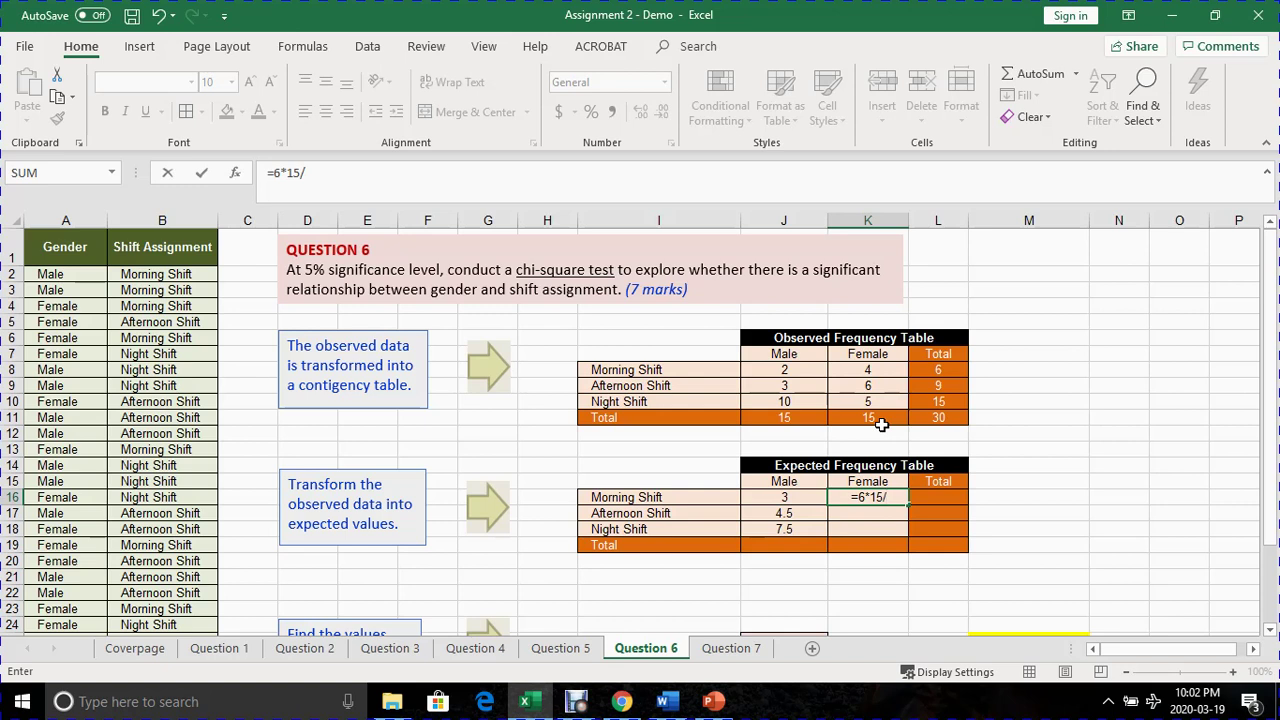
pyautogui.write('/30')
pyautogui.press('Return')
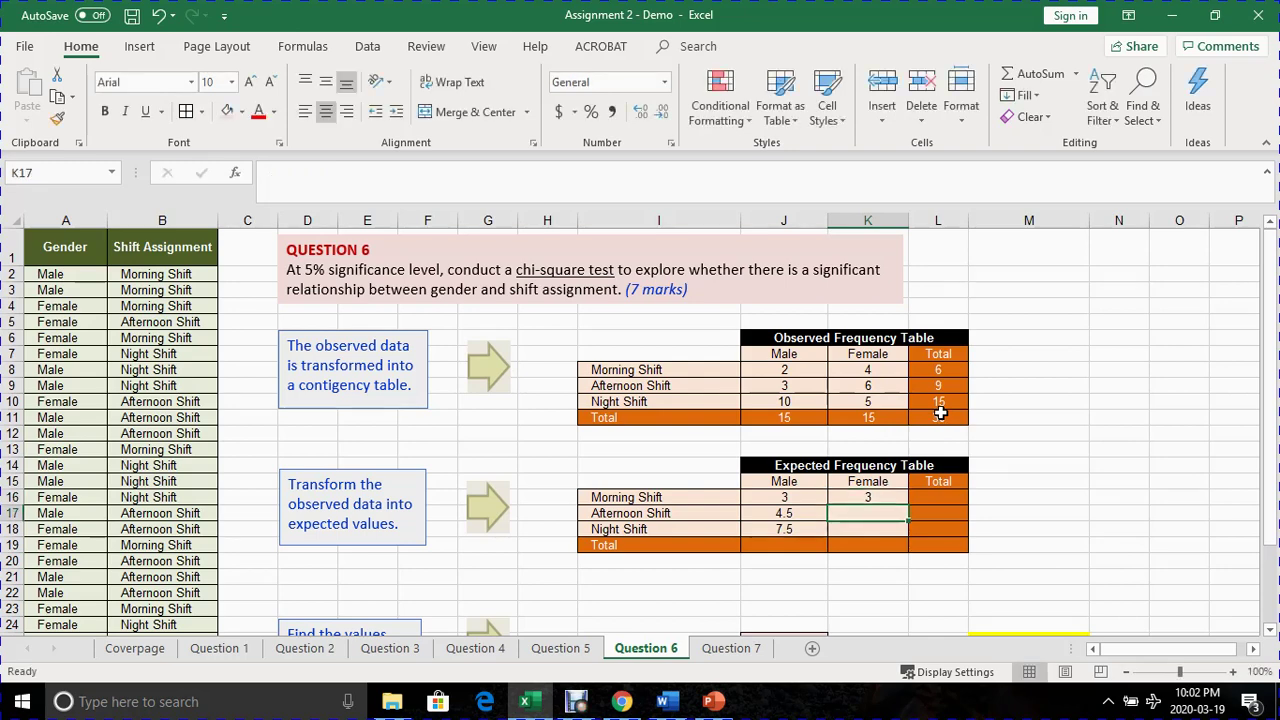
# - Calculate the expected Female frequency for Afternoon Shift in K17 with the formula =9*15/30
pyautogui.write('=')
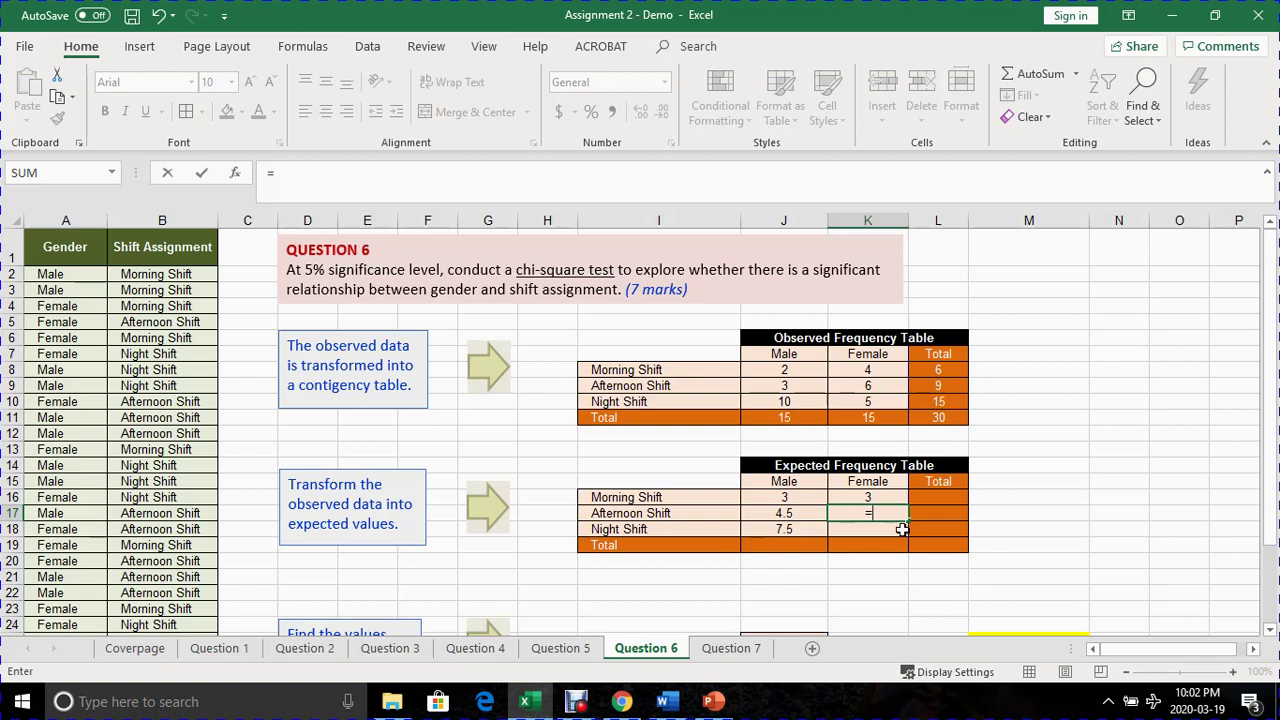
pyautogui.write('9*1')
pyautogui.write('5')
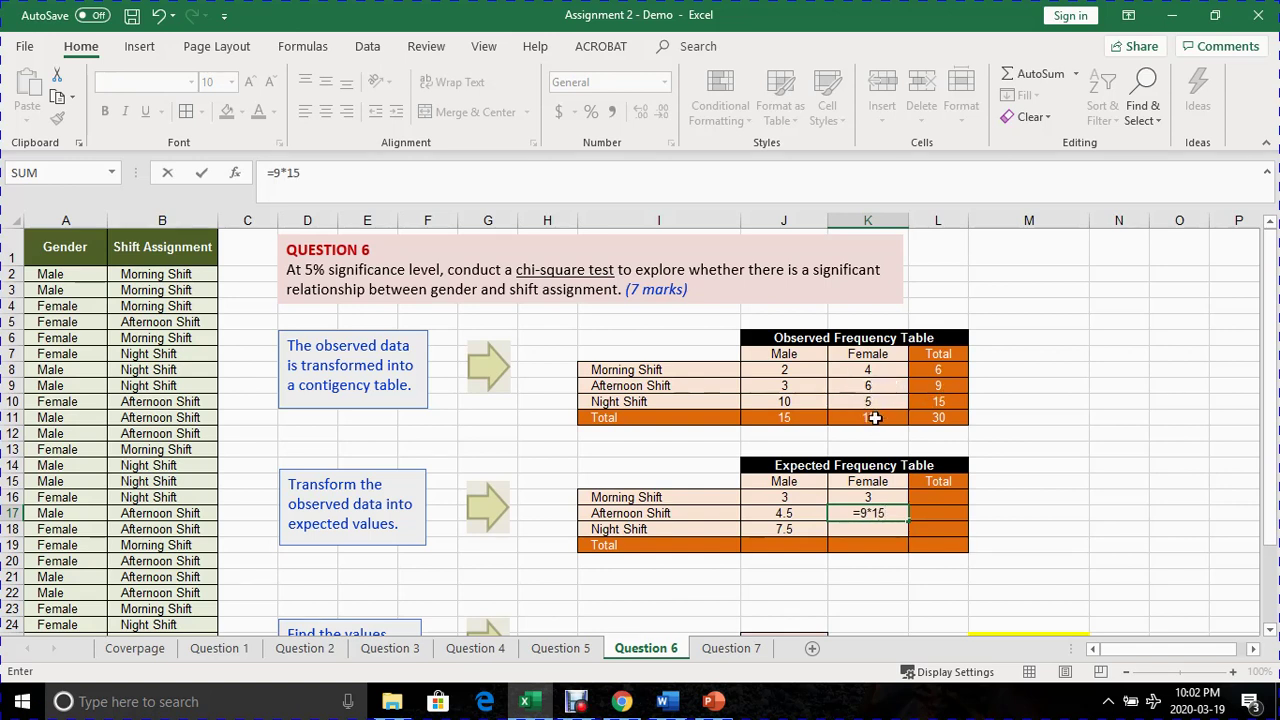
pyautogui.write('/30')
pyautogui.press('Return')
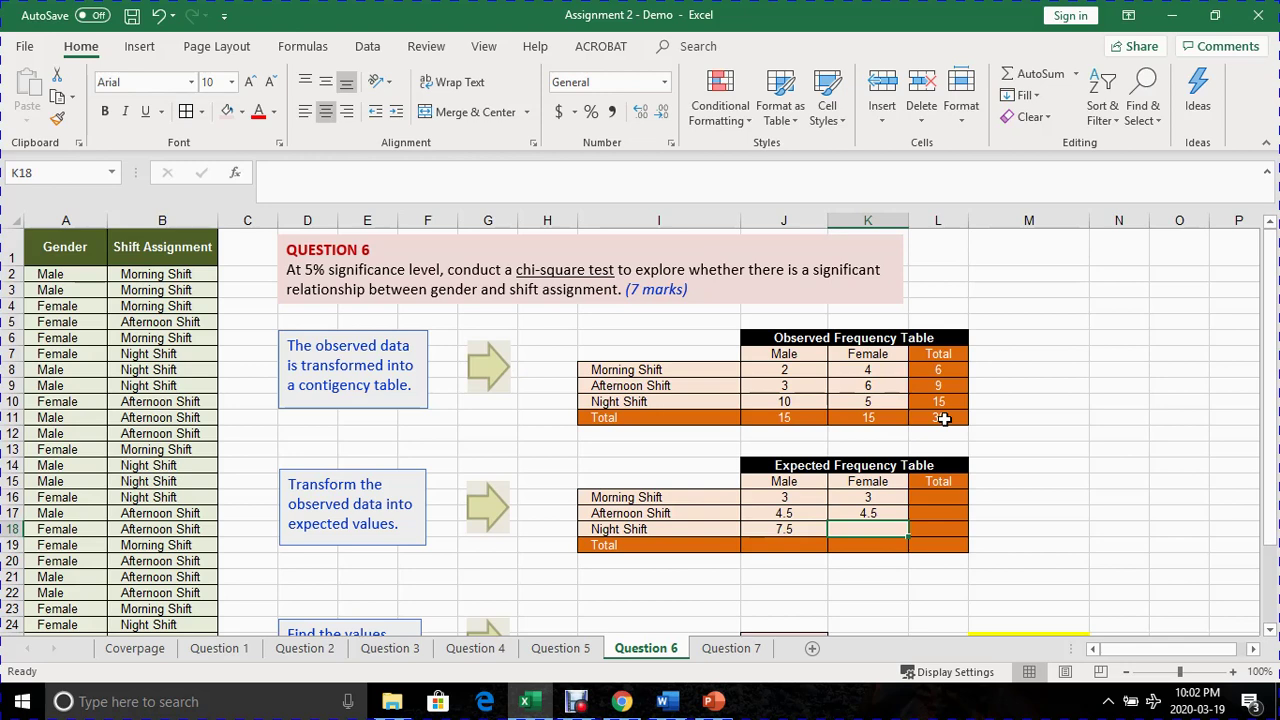
# - Calculate the expected Female frequency for Night Shift in K18 with the formula =15*15/30
pyautogui.write('=')
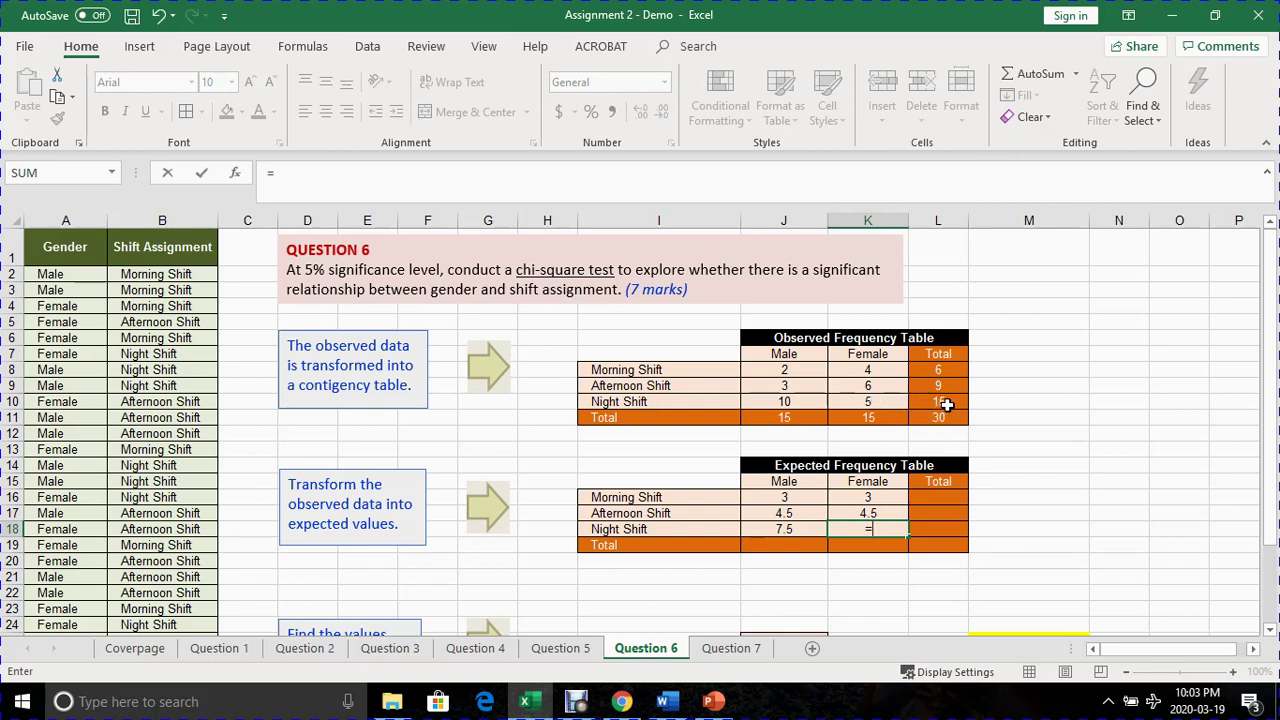
pyautogui.write('5*1')
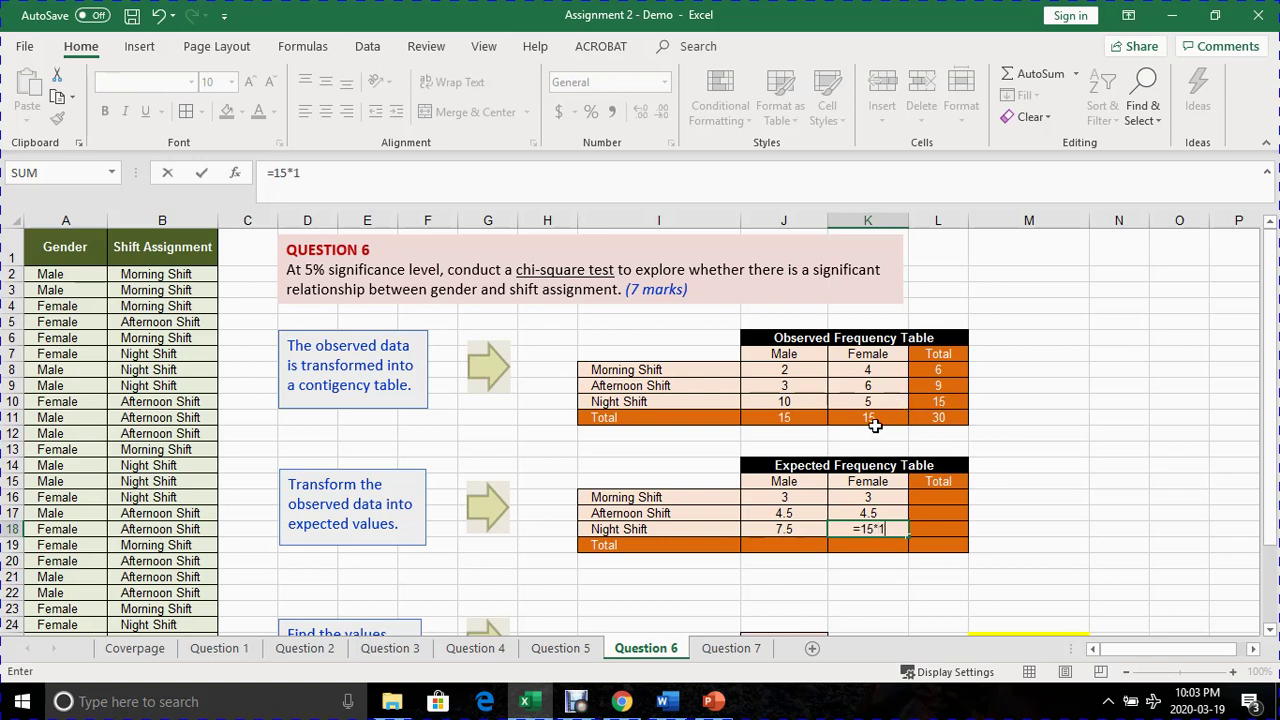
pyautogui.write('5/')
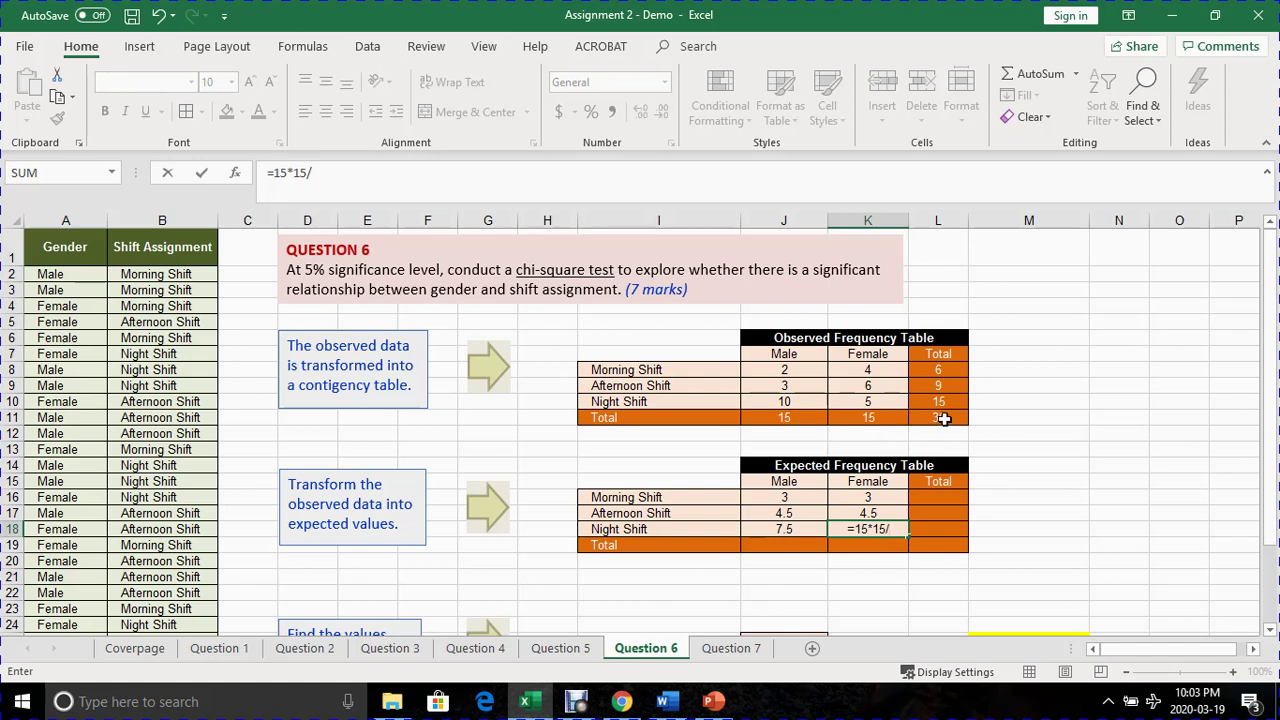
pyautogui.write('30')
pyautogui.press('Return')
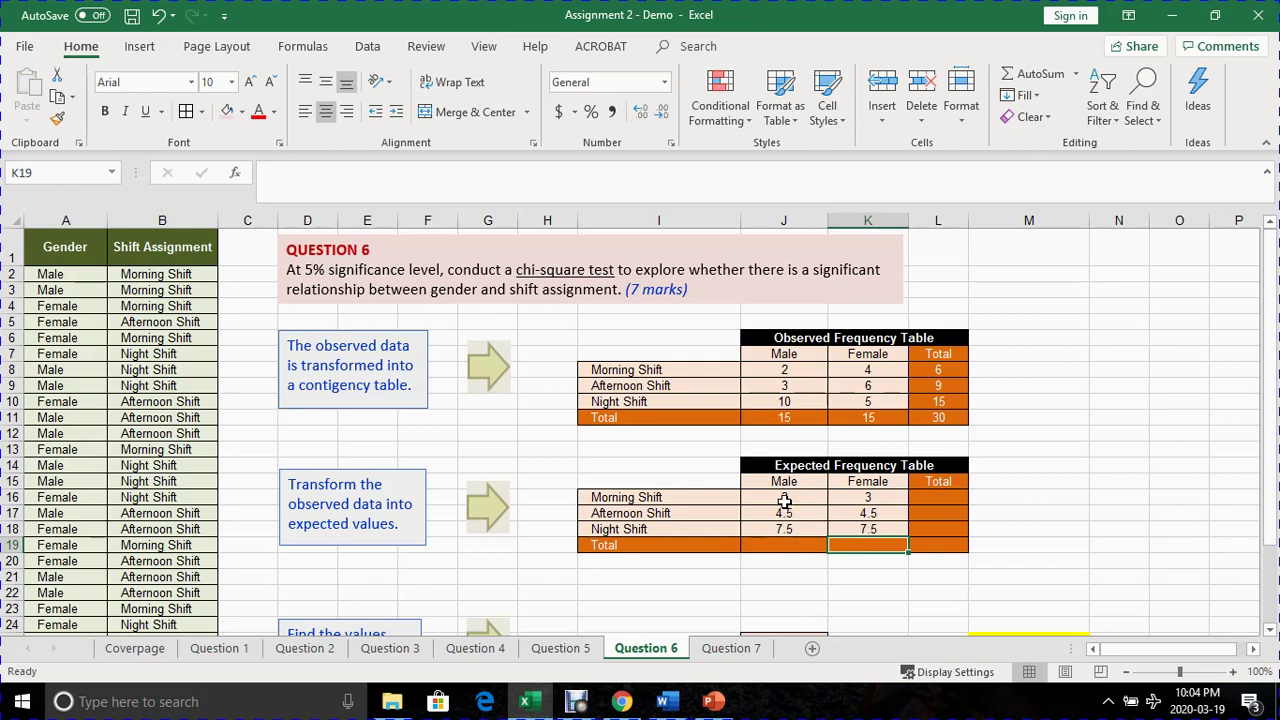
# - Fill the row, column and grand totals of the Expected Frequency Table across J16:L19 with AutoSum
pyautogui.moveTo(780, 496); pyautogui.dragTo(917, 541)
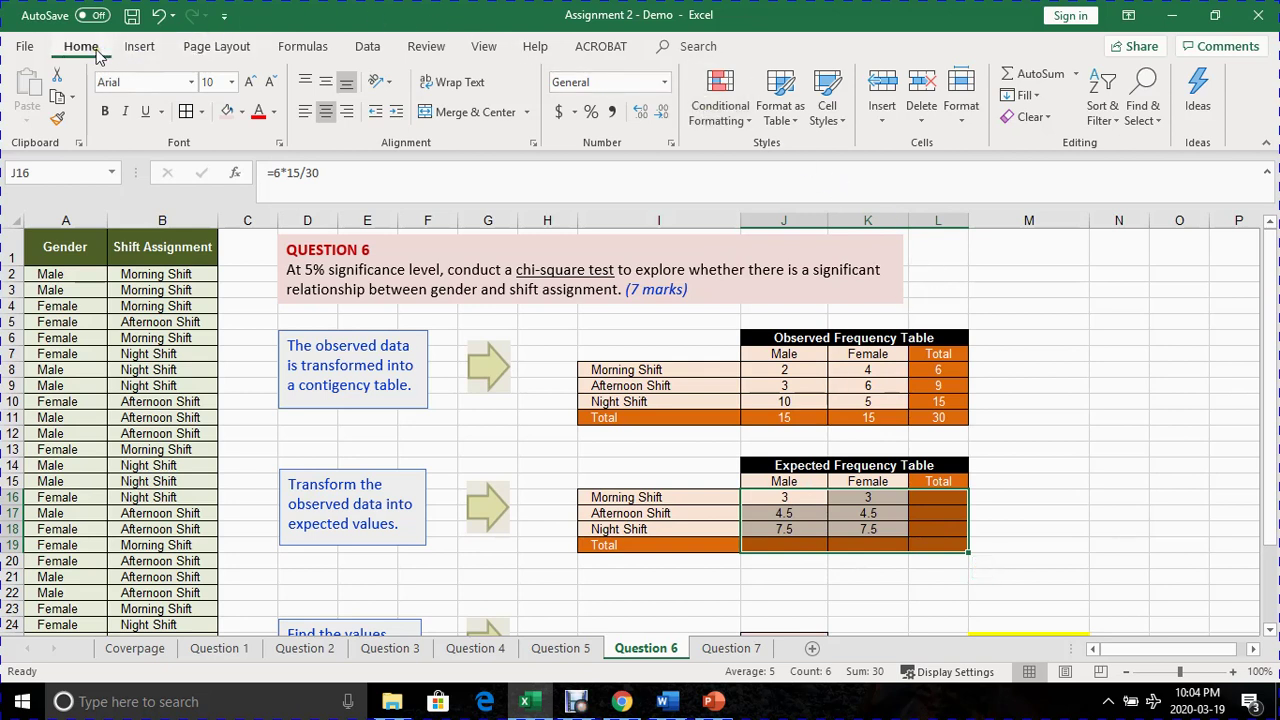
pyautogui.click(1033, 76)
pyautogui.click(760, 574)
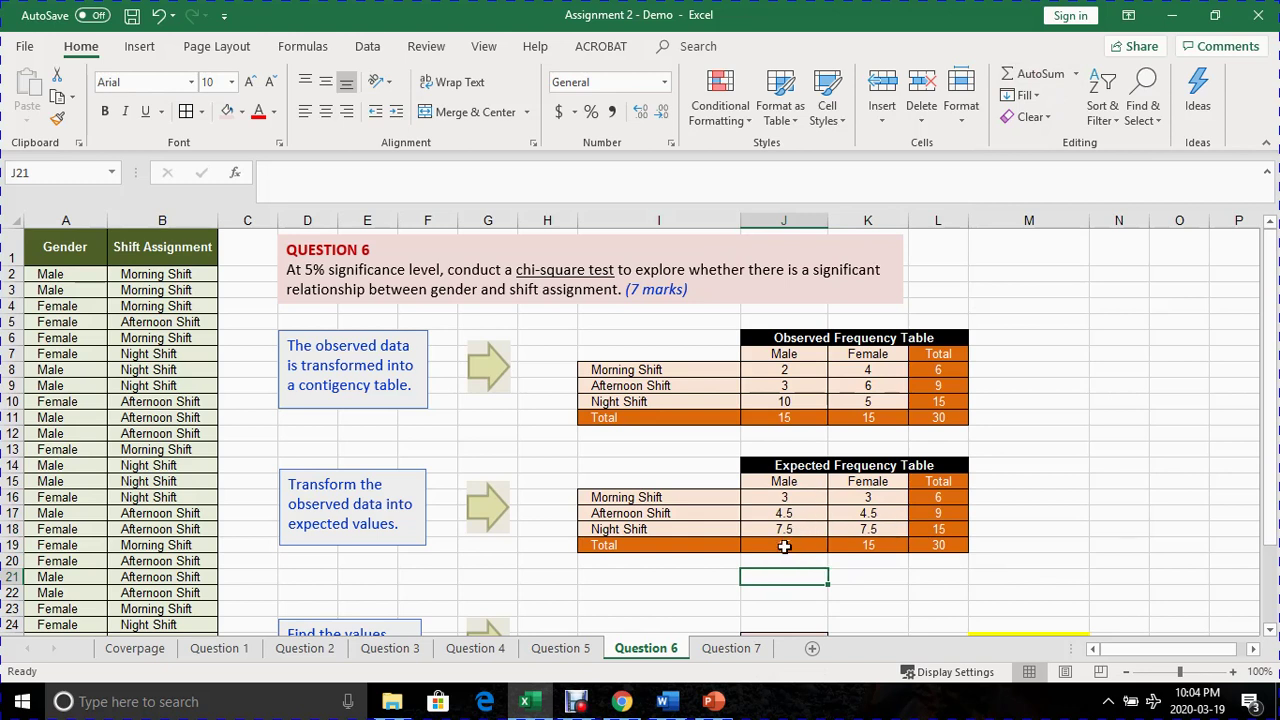
# - Compare the total row and total column of the Expected Frequency Table with those of the Observed Frequency Table
pyautogui.click(786, 546)
pyautogui.moveTo(828, 544); pyautogui.dragTo(940, 546)
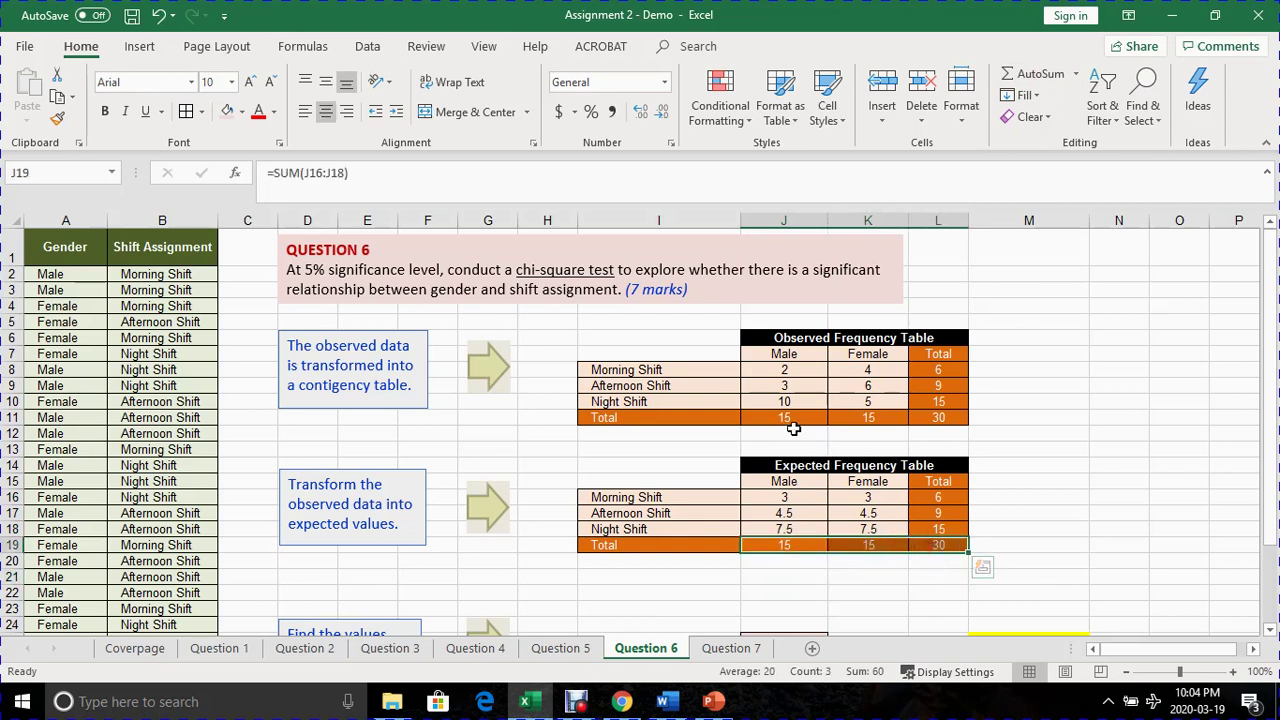
pyautogui.click(781, 418)
pyautogui.moveTo(781, 418); pyautogui.dragTo(935, 420)
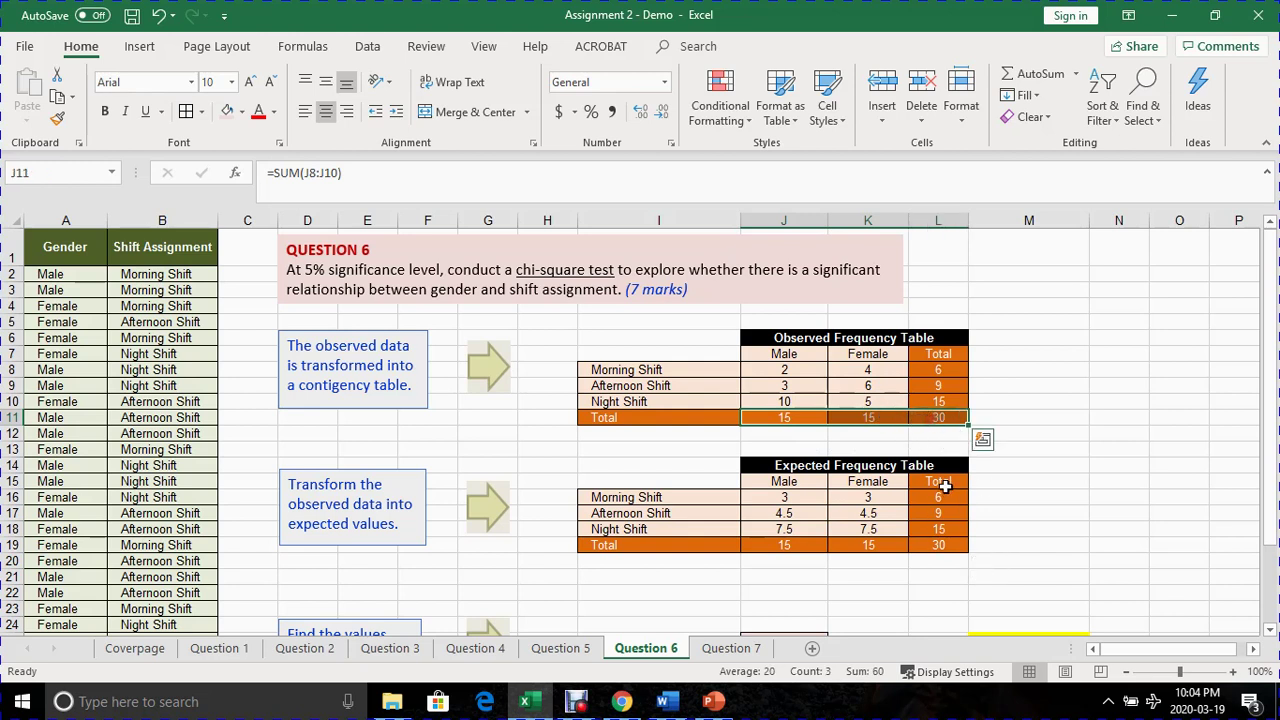
pyautogui.moveTo(938, 366); pyautogui.dragTo(938, 418)
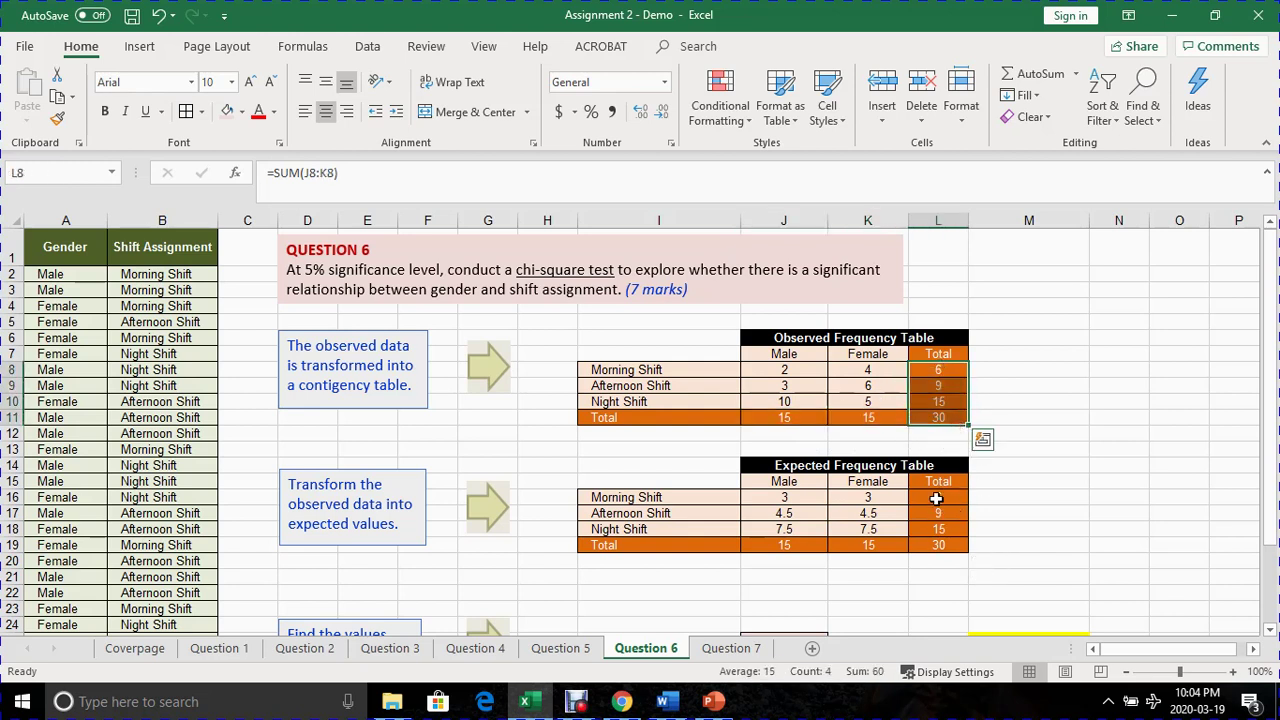
pyautogui.click(938, 497)
pyautogui.moveTo(938, 497); pyautogui.dragTo(938, 548)
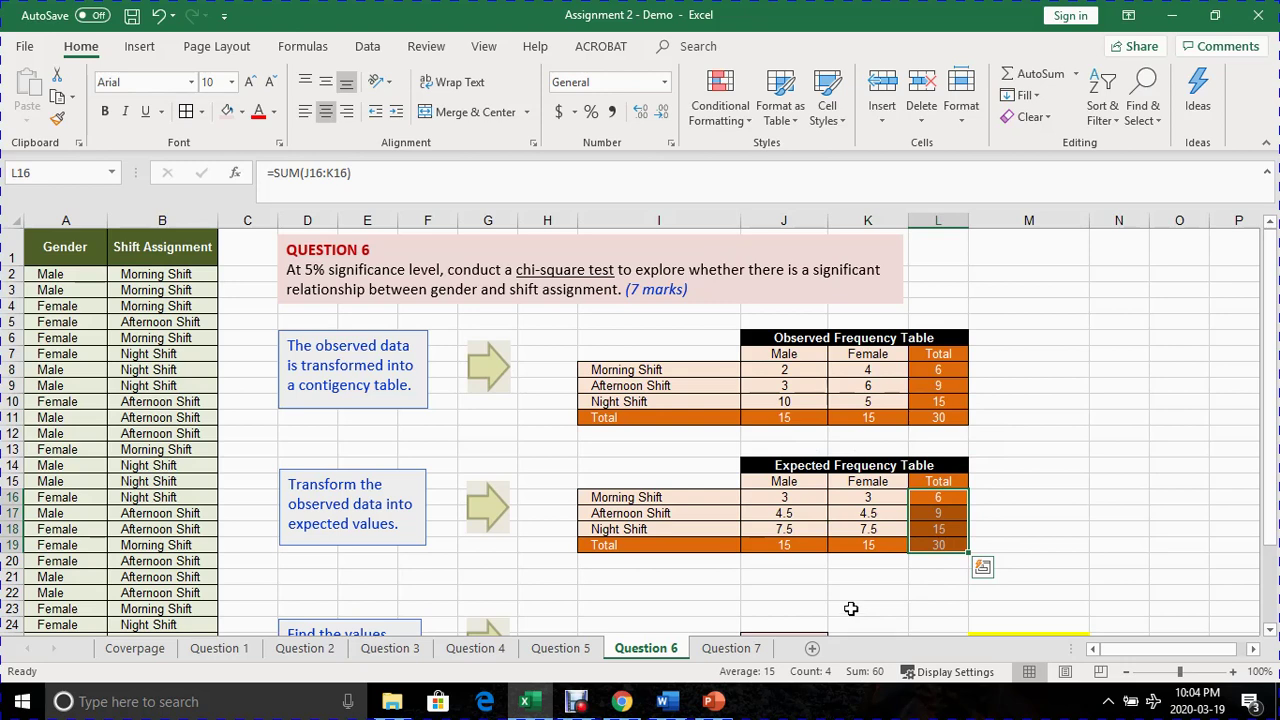
pyautogui.click(795, 592)
# - Compare the observed frequencies in J8:K10 with the expected ones in J16:K18 and inspect the expected Male formulas for Night and Morning Shift
pyautogui.scroll(-1, 804, 577)
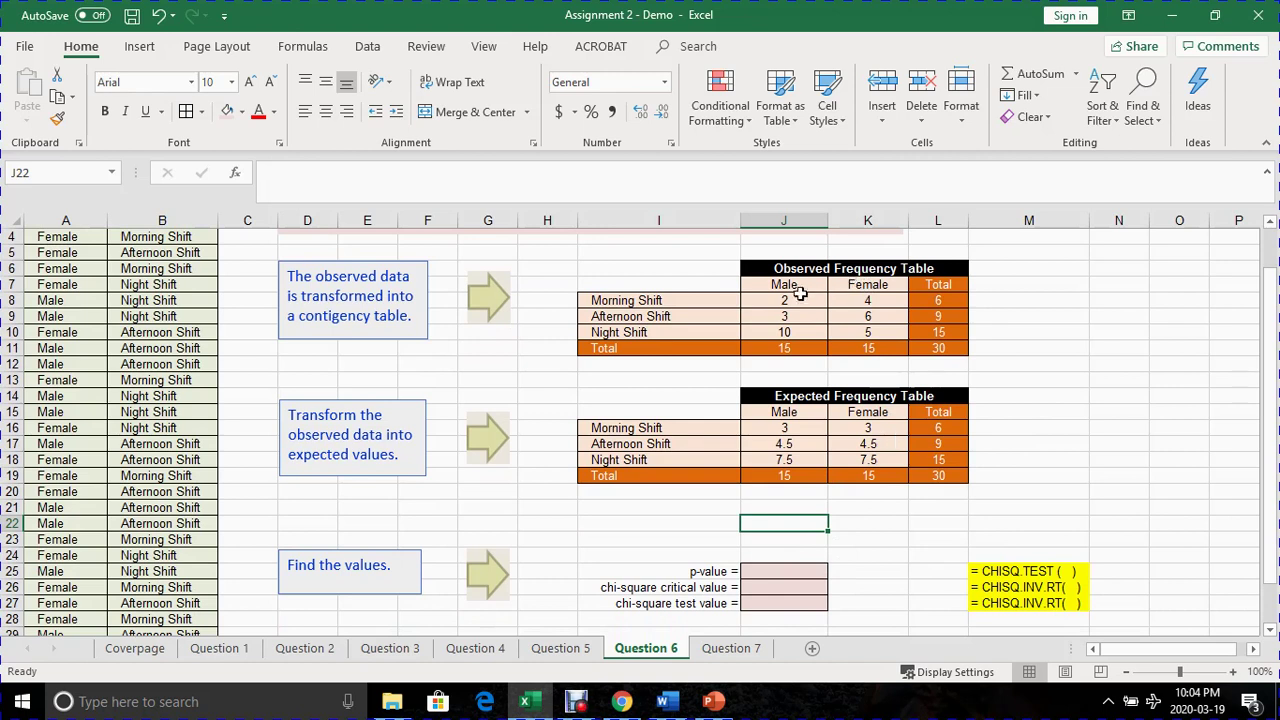
pyautogui.moveTo(784, 300); pyautogui.dragTo(858, 330)
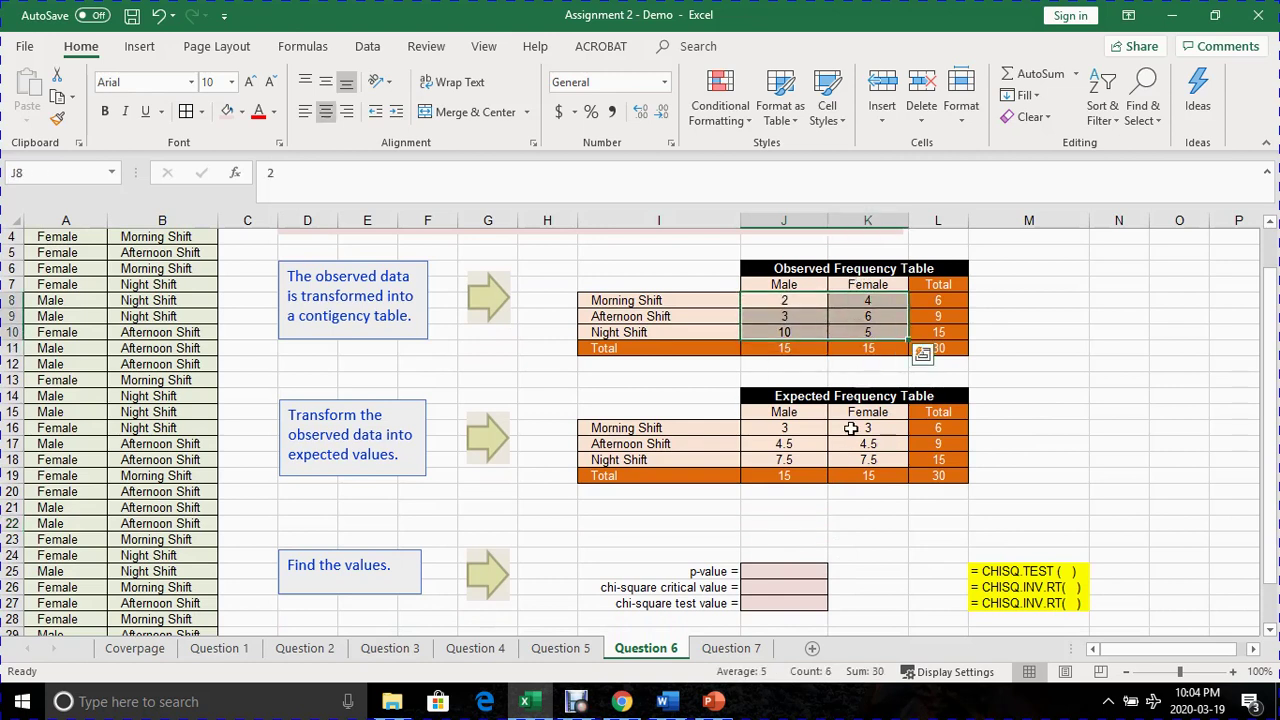
pyautogui.moveTo(815, 425); pyautogui.dragTo(818, 461)
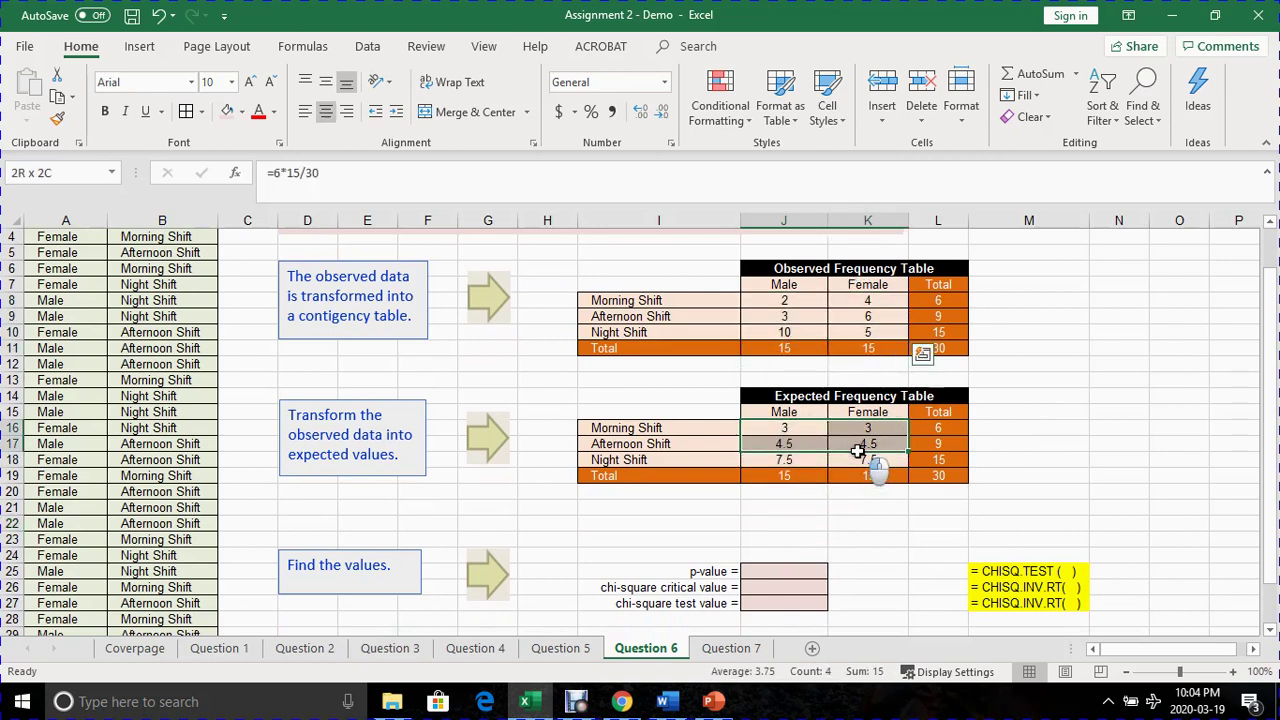
pyautogui.click(802, 456)
pyautogui.scroll(1, 808, 470)
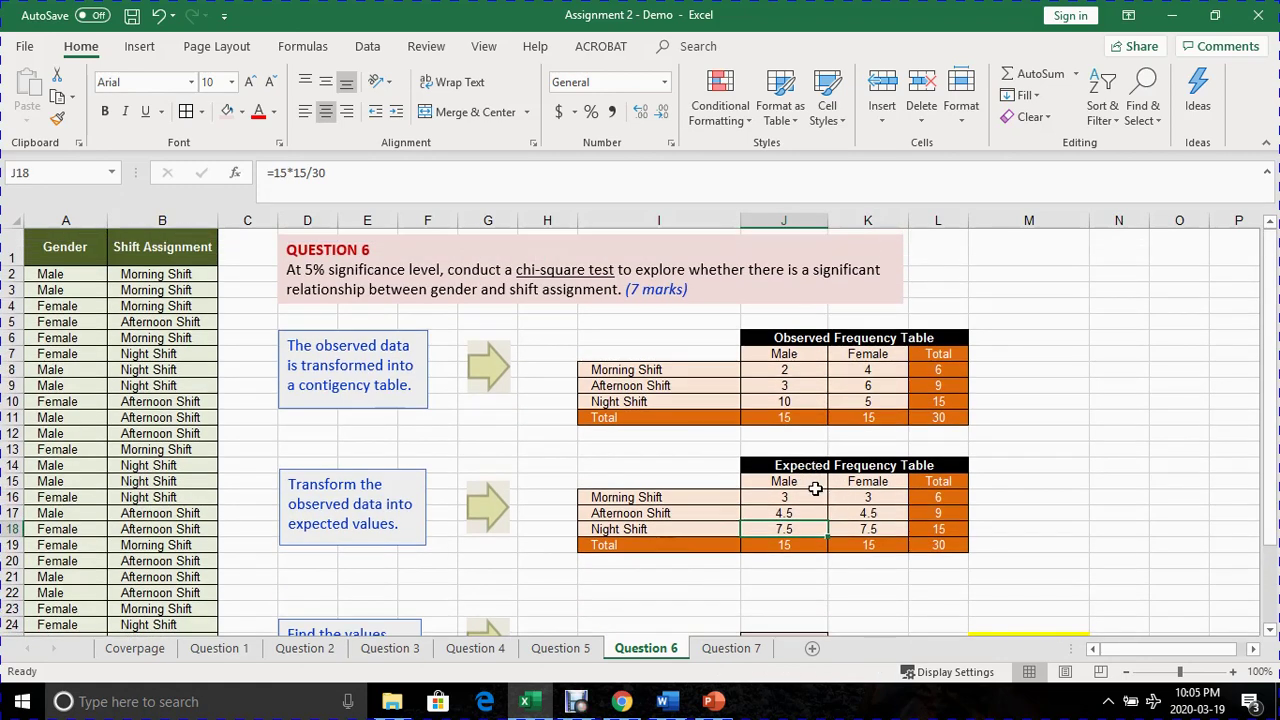
pyautogui.click(794, 498)
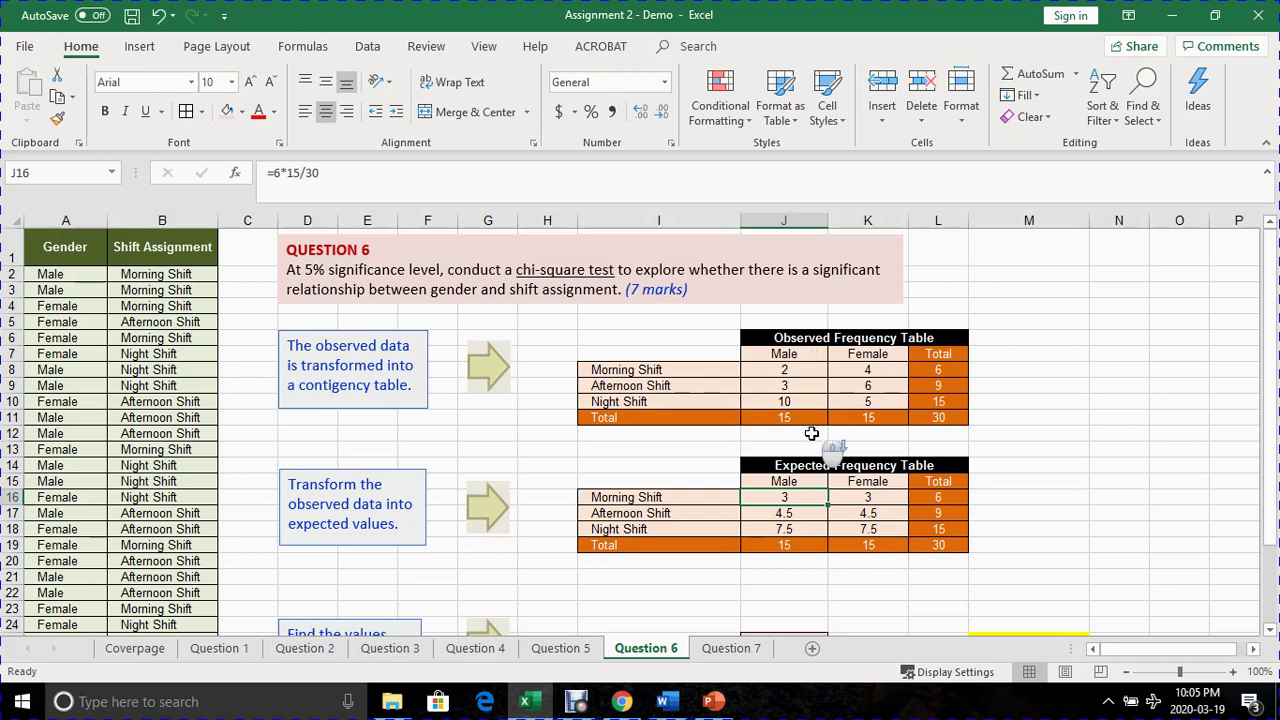
pyautogui.scroll(-1, 811, 440)
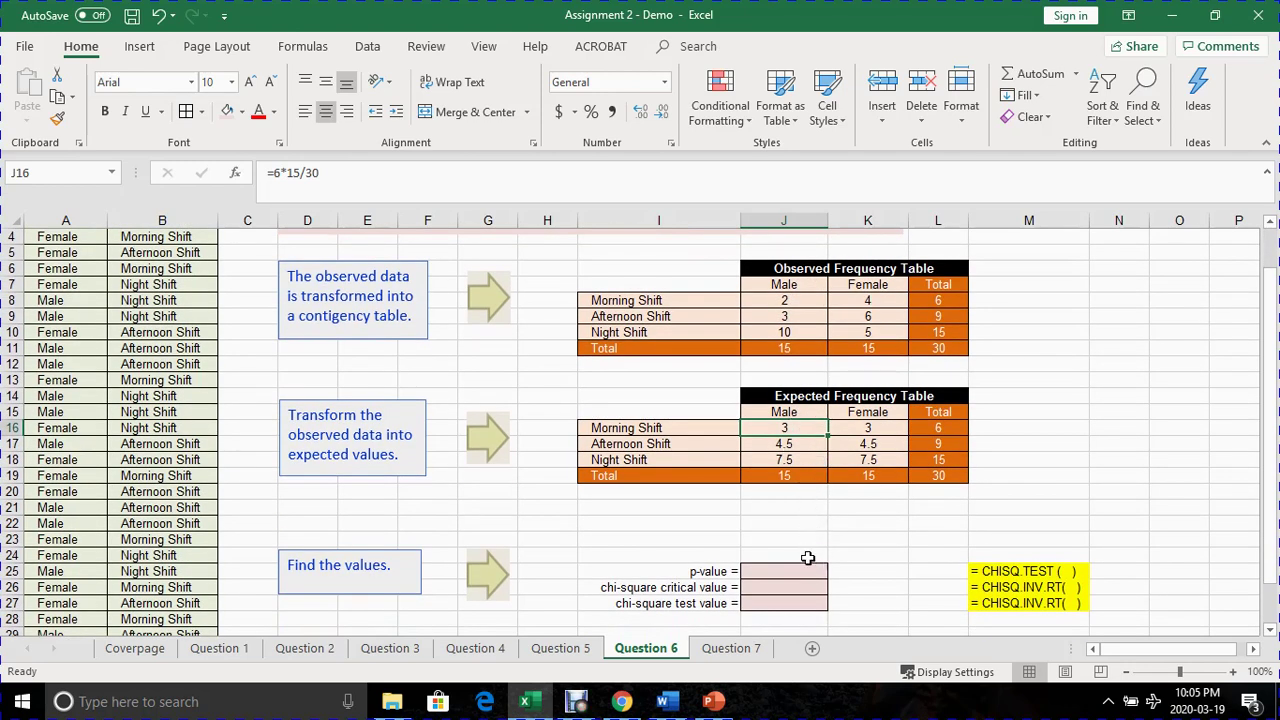
# - Examine the p-value, chi-square critical value and test value cells with their function hints, and the decision box below them
pyautogui.scroll(-1, 806, 560)
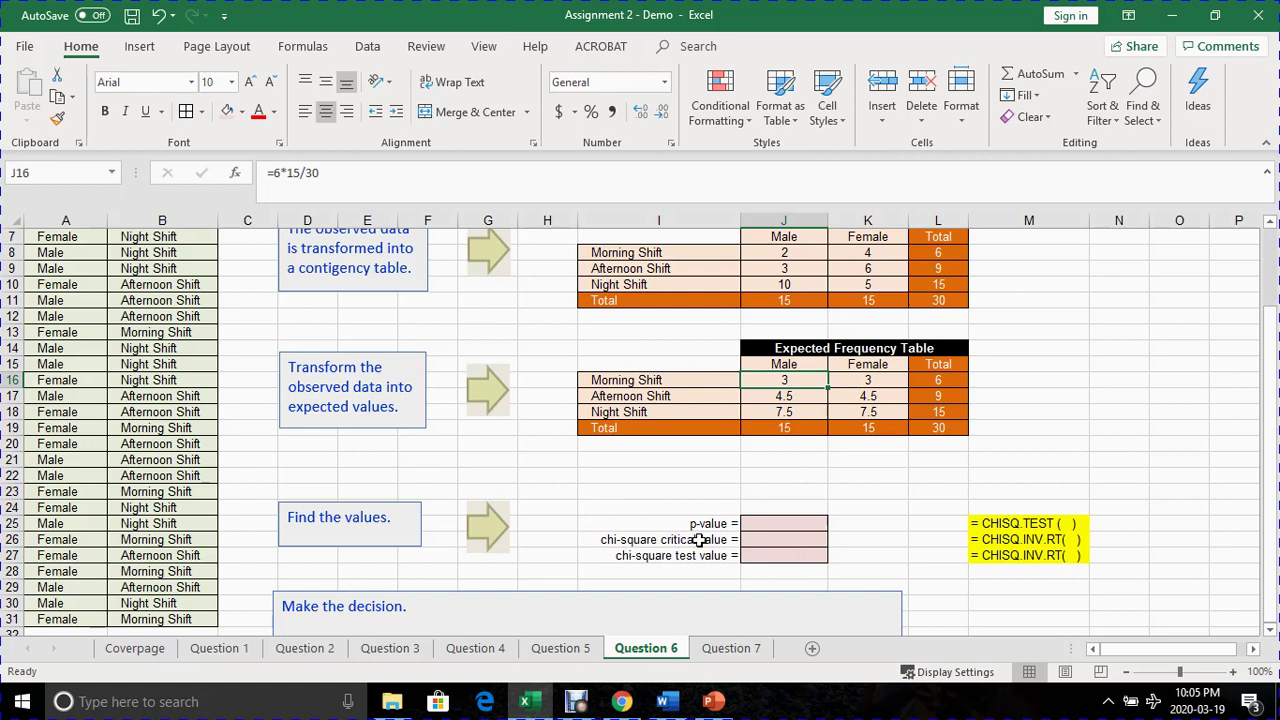
pyautogui.click(765, 540)
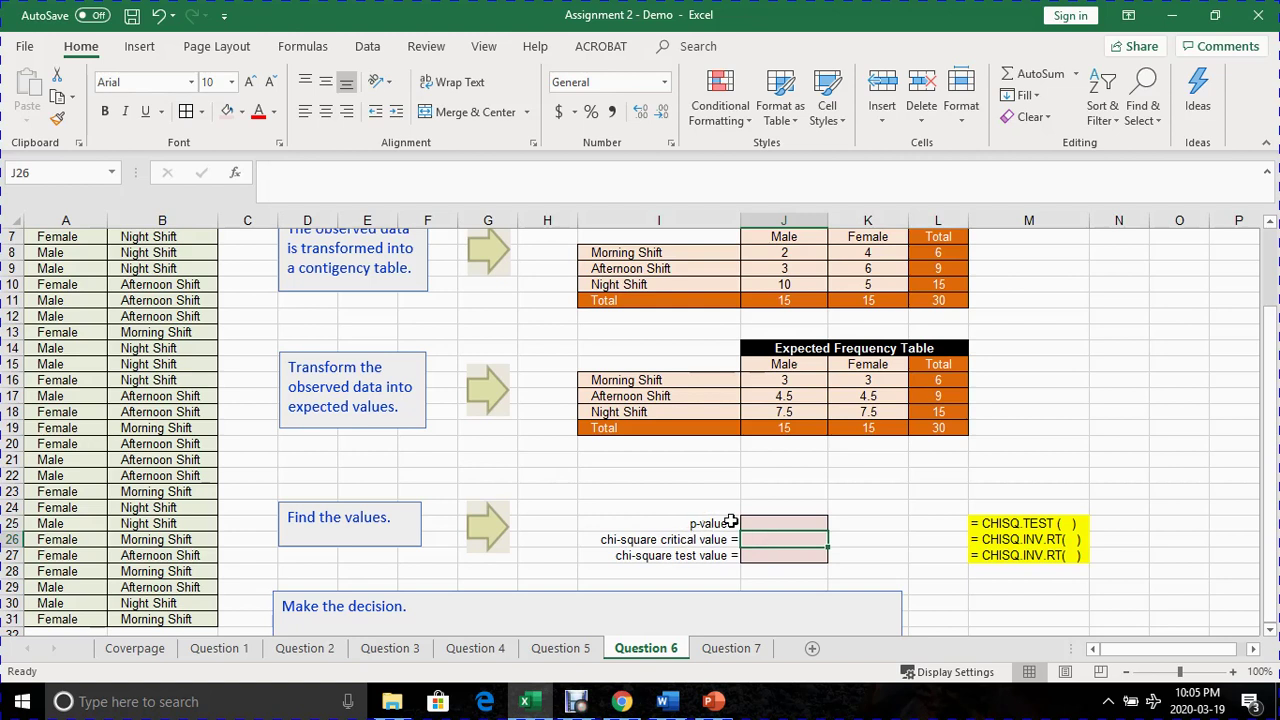
pyautogui.moveTo(788, 508); pyautogui.dragTo(780, 521)
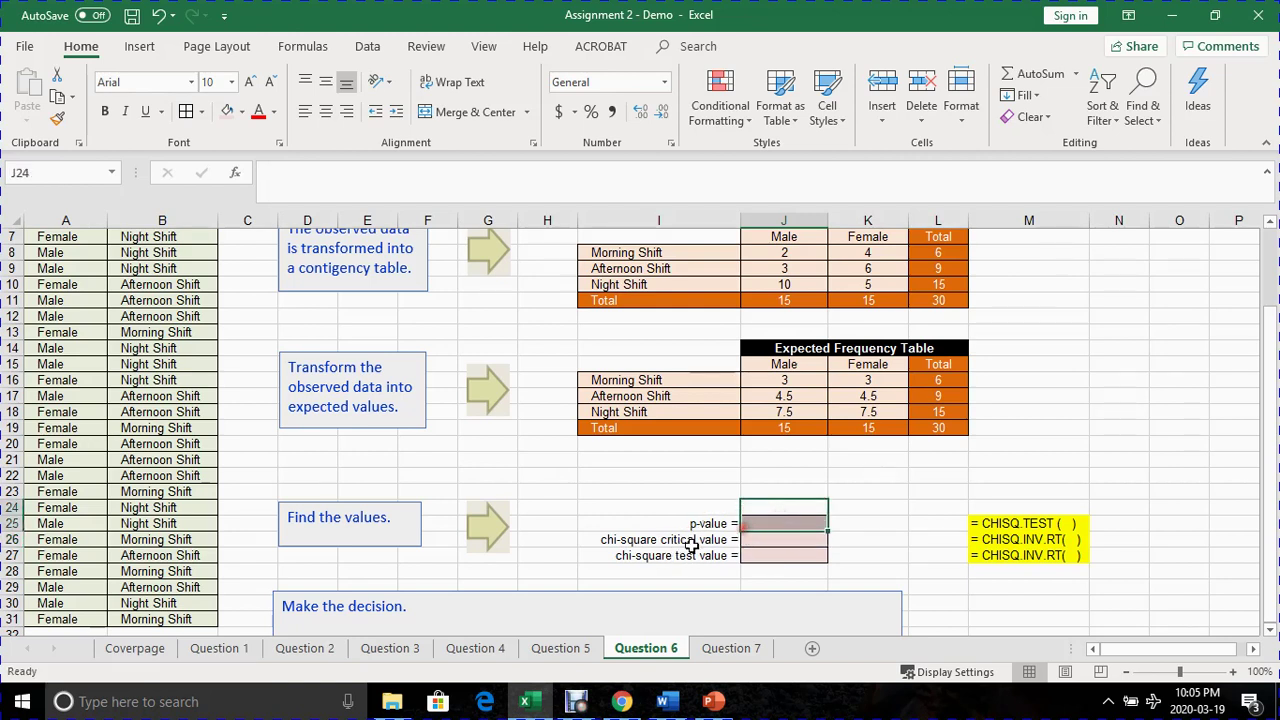
pyautogui.moveTo(690, 540); pyautogui.dragTo(765, 556)
pyautogui.click(845, 543)
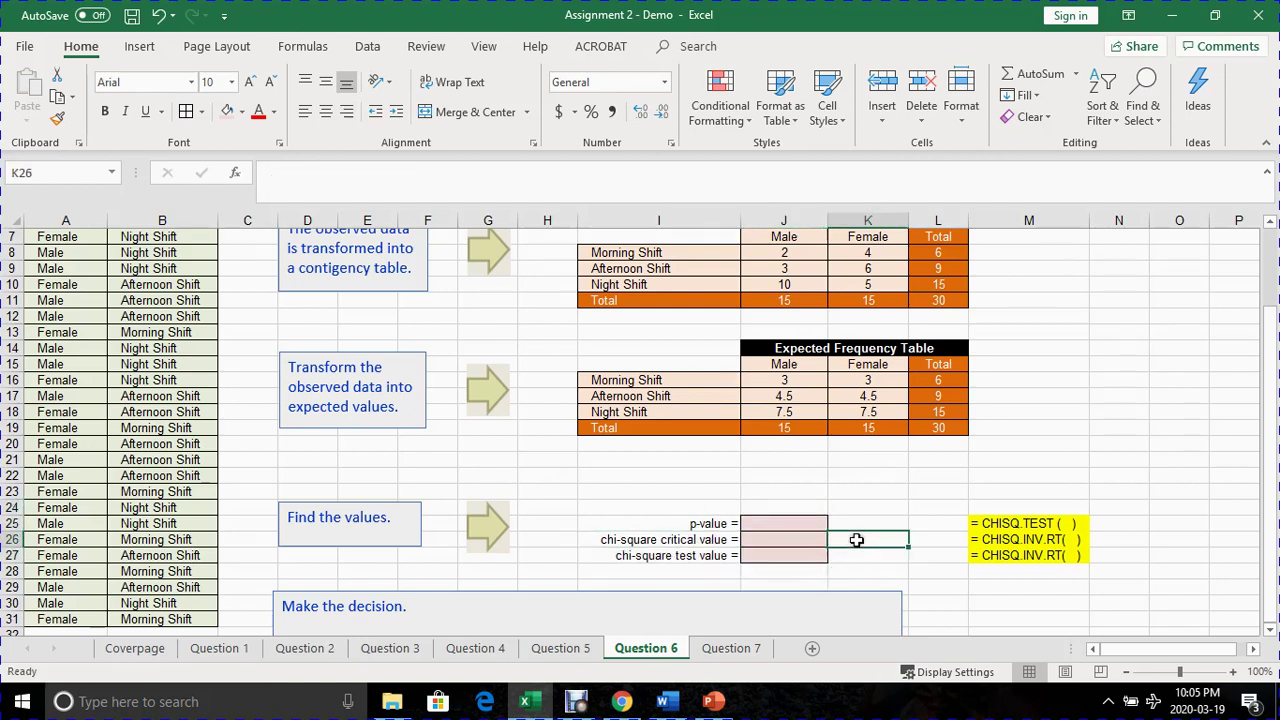
pyautogui.click(622, 542)
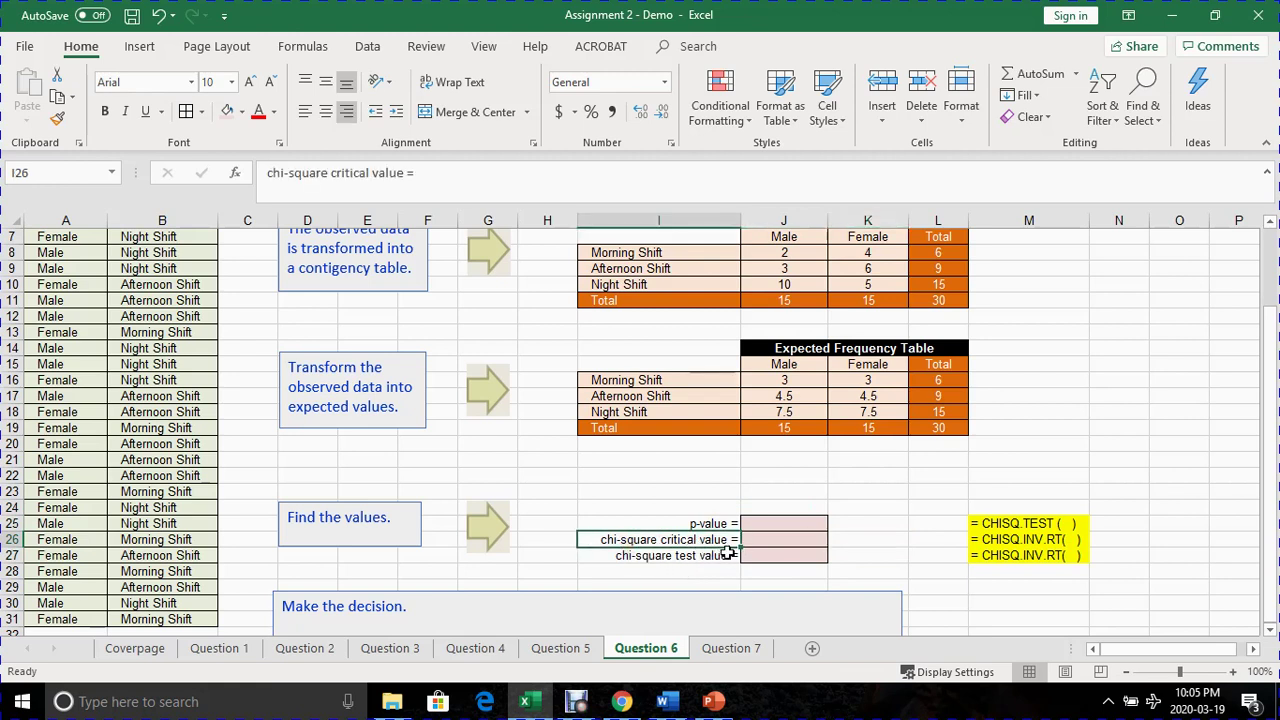
pyautogui.click(651, 558)
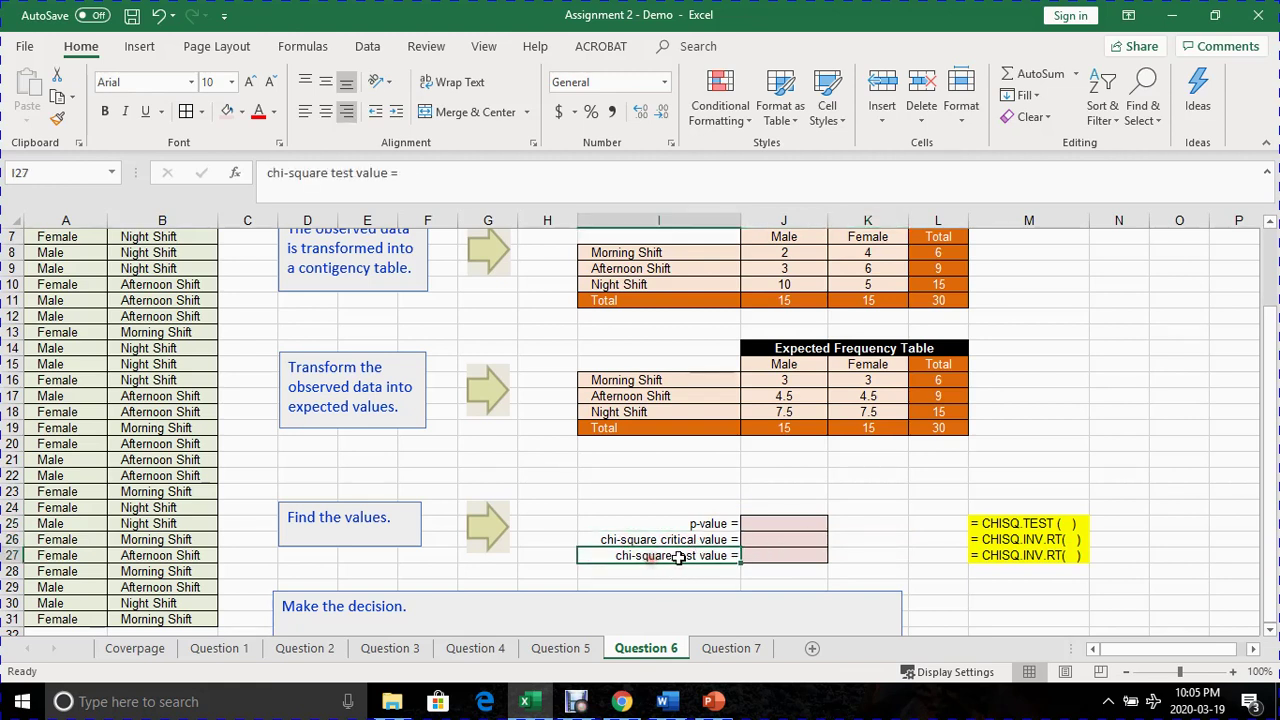
pyautogui.click(760, 553)
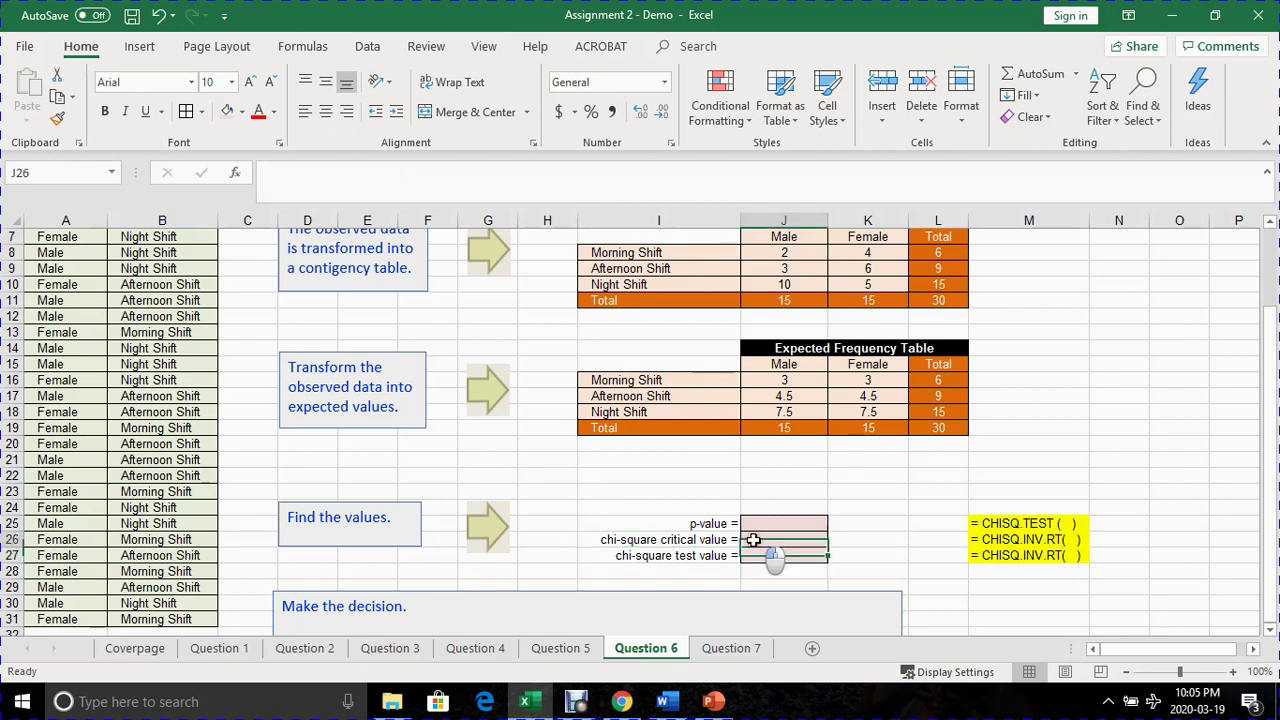
pyautogui.click(703, 546)
pyautogui.moveTo(703, 546); pyautogui.dragTo(758, 552)
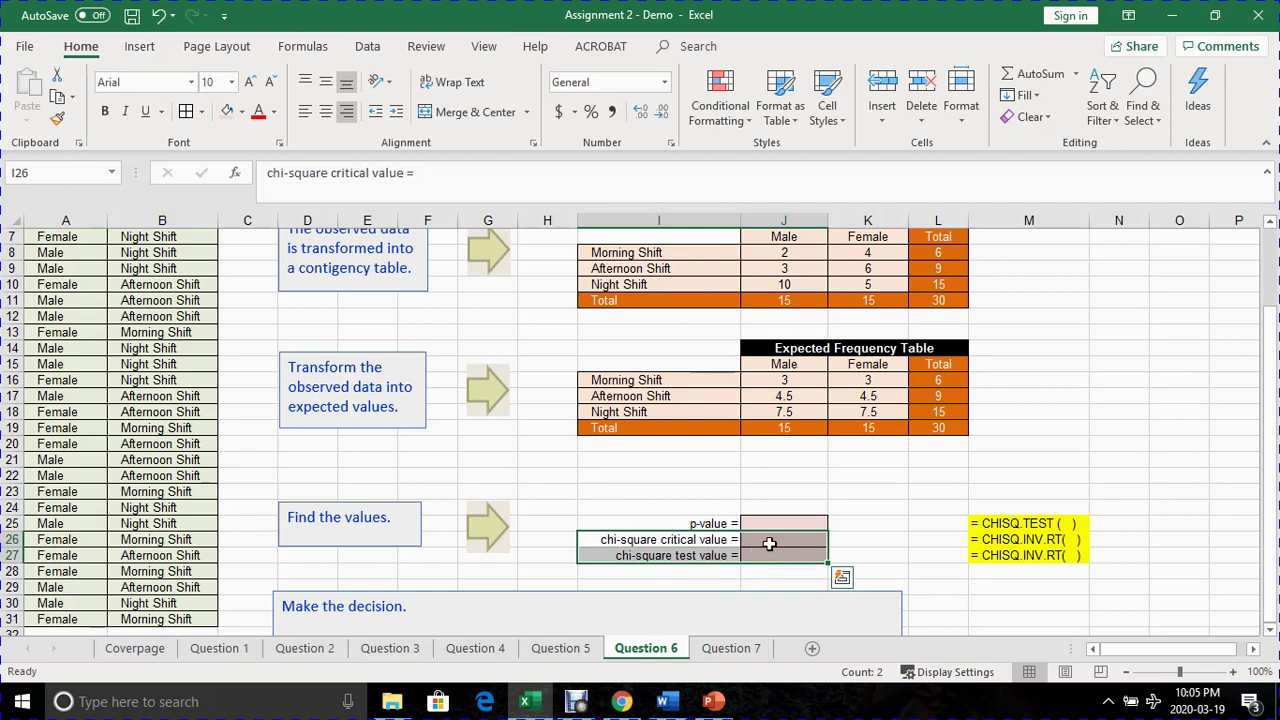
pyautogui.click(771, 525)
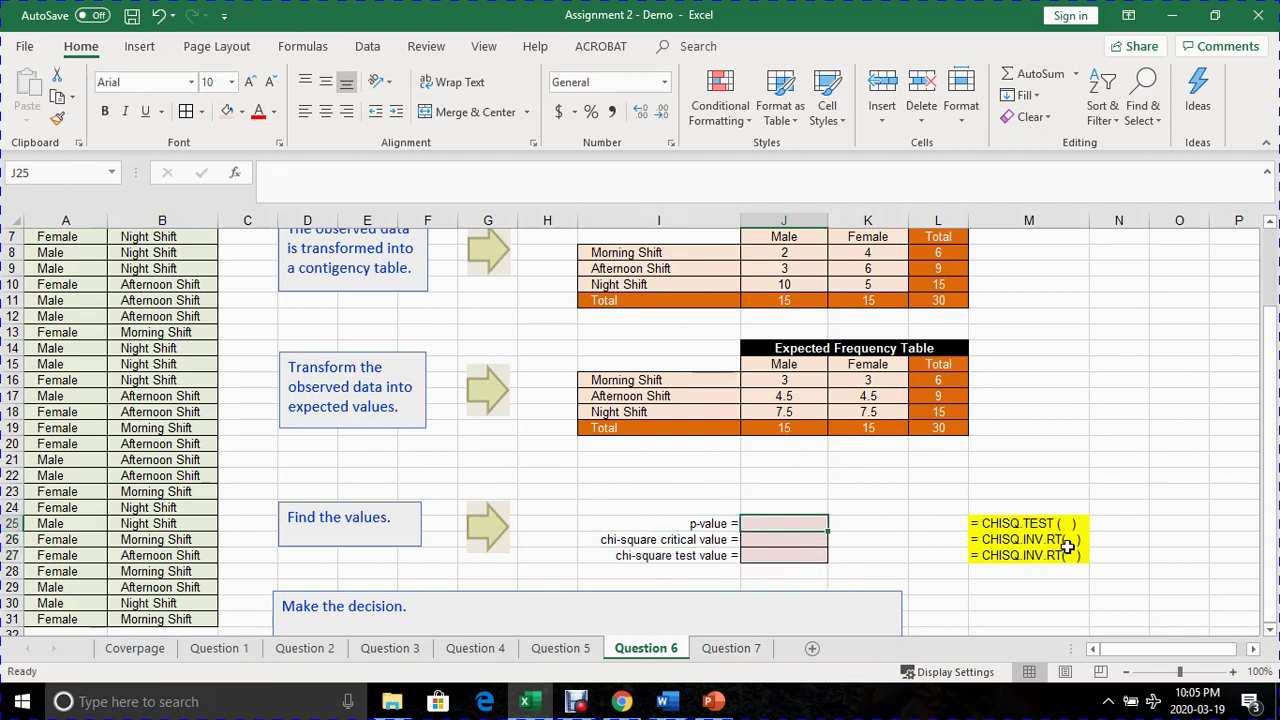
pyautogui.click(766, 555)
pyautogui.click(760, 540)
pyautogui.click(757, 555)
pyautogui.click(757, 525)
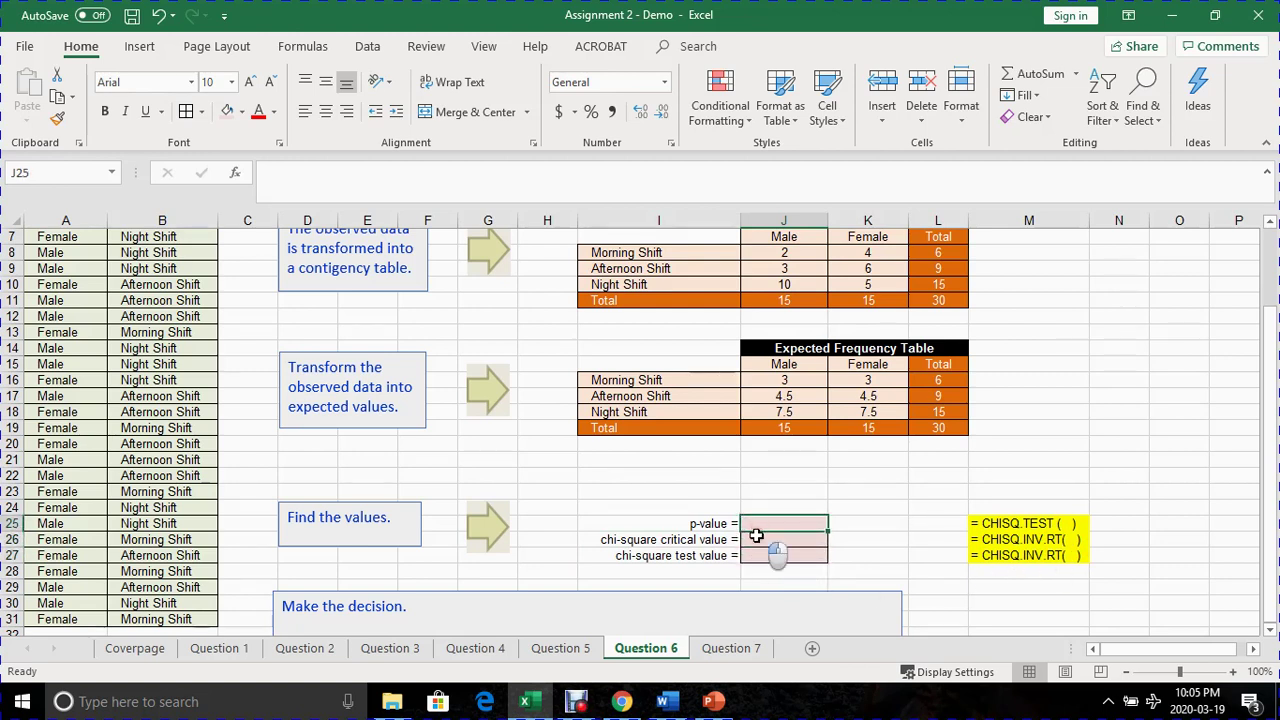
pyautogui.click(757, 540)
pyautogui.scroll(-1, 757, 545)
pyautogui.scroll(-1, 590, 580)
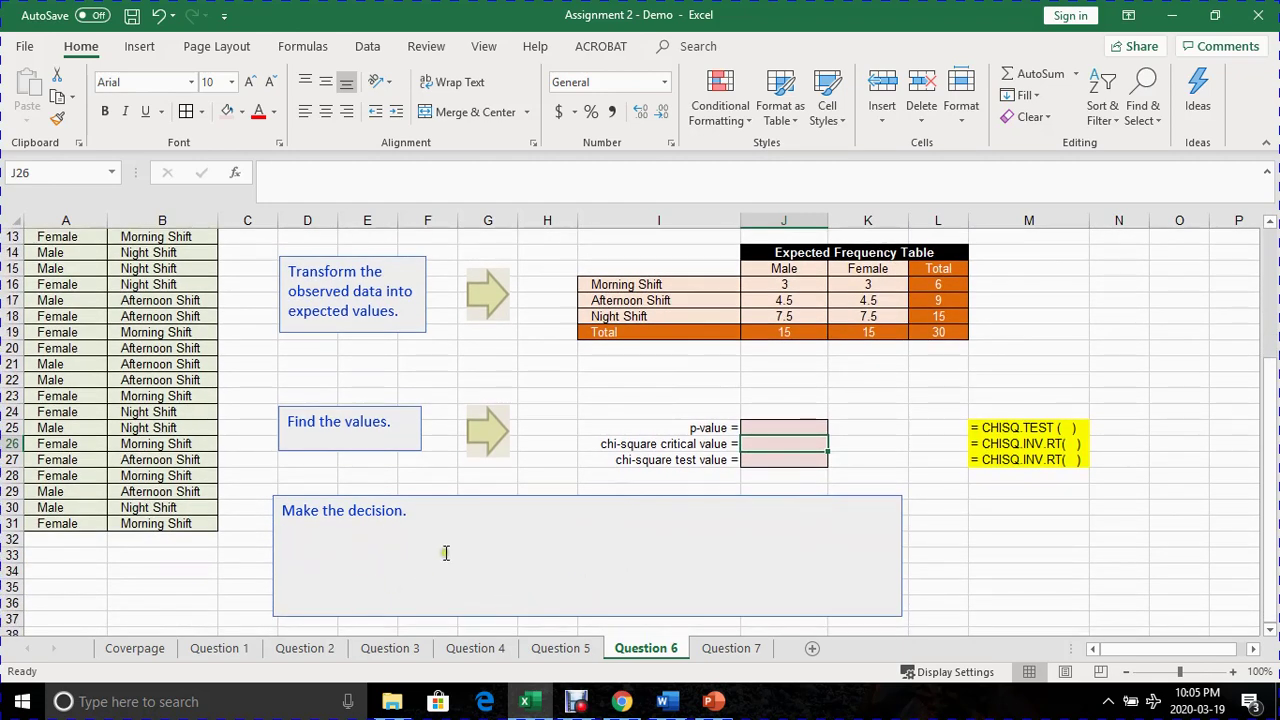
pyautogui.scroll(1, 436, 540)
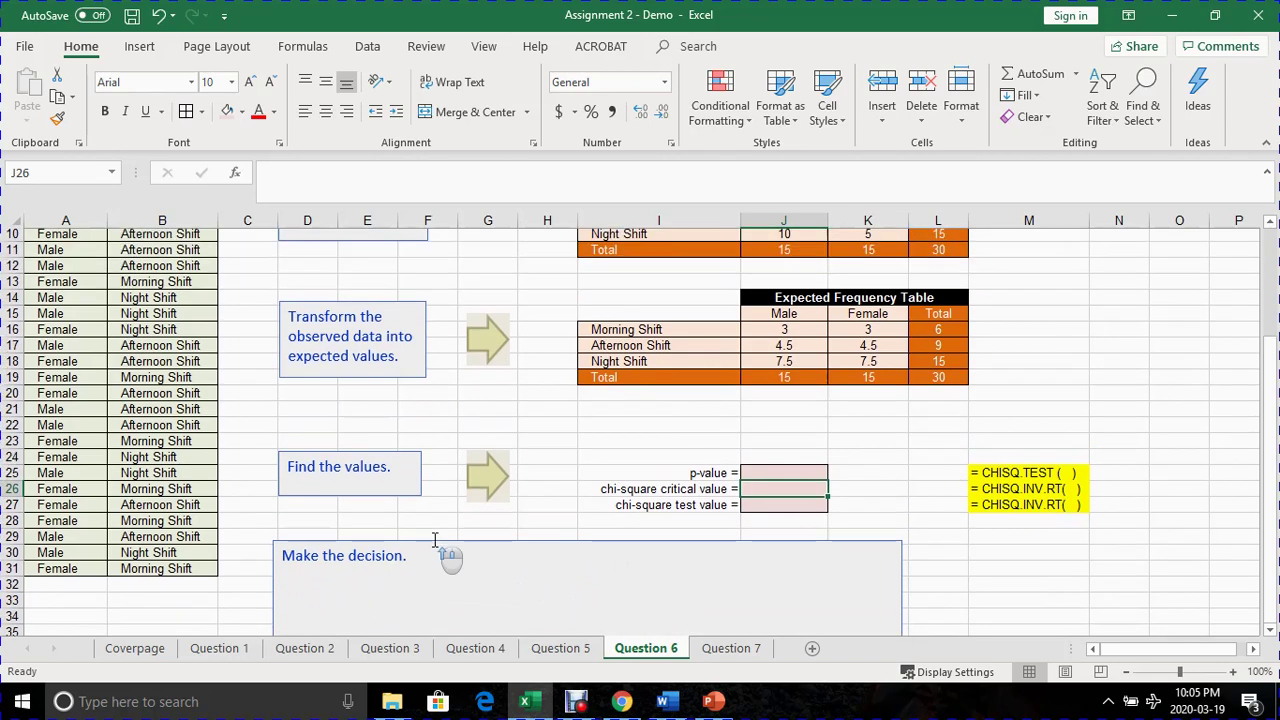
pyautogui.scroll(1, 745, 530)
# - Calculate the p-value in J25 with CHISQ.TEST, using observed frequencies J8:K10 and expected frequencies J16:K18
pyautogui.click(752, 523)
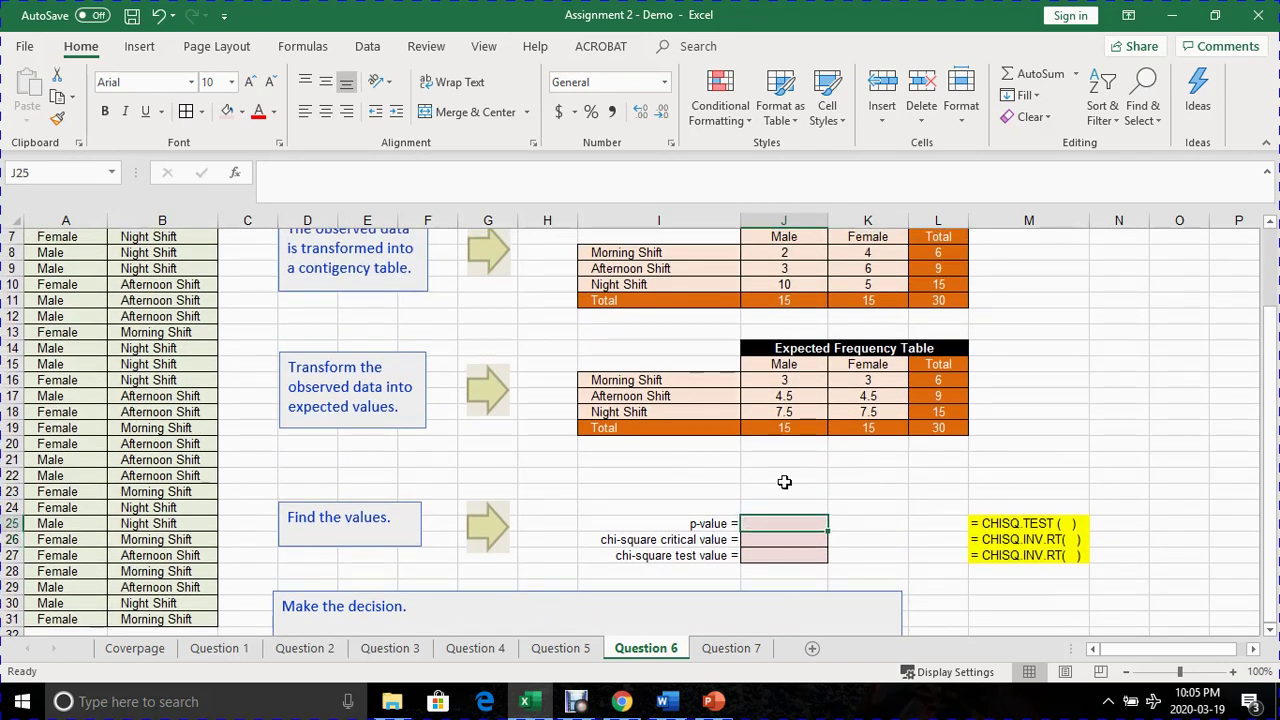
pyautogui.scroll(1, 850, 295)
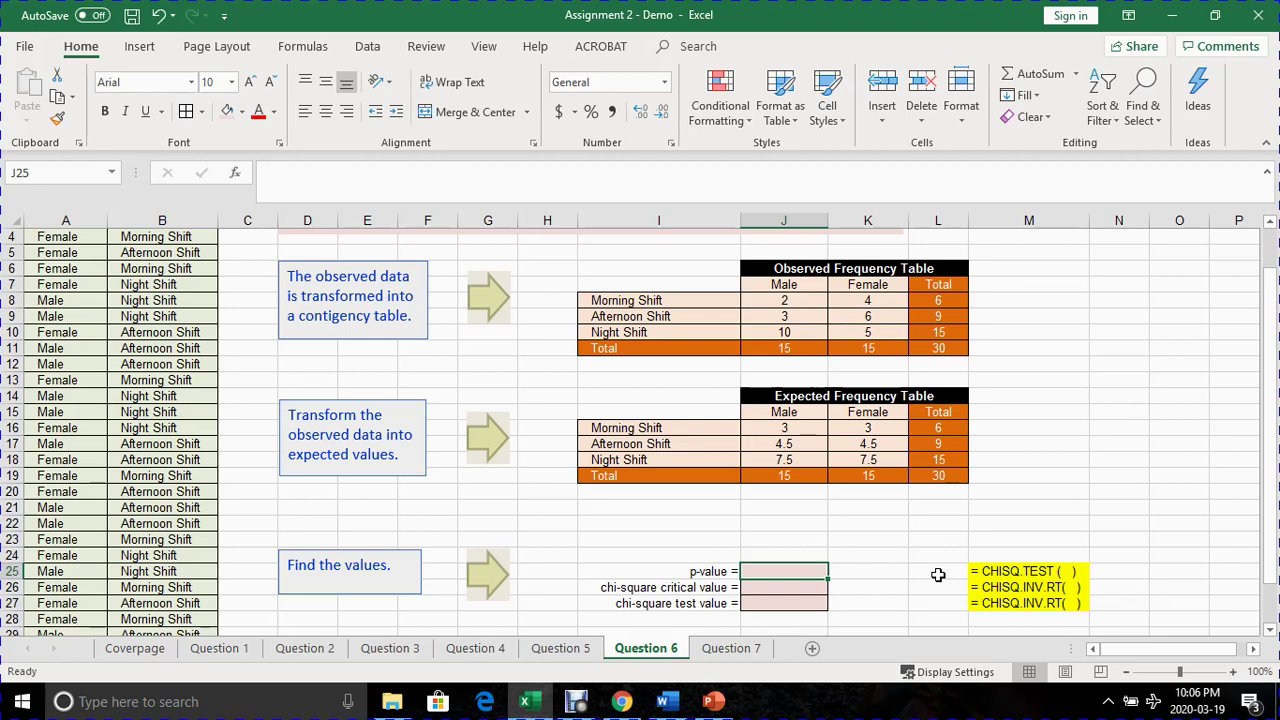
pyautogui.write('=')
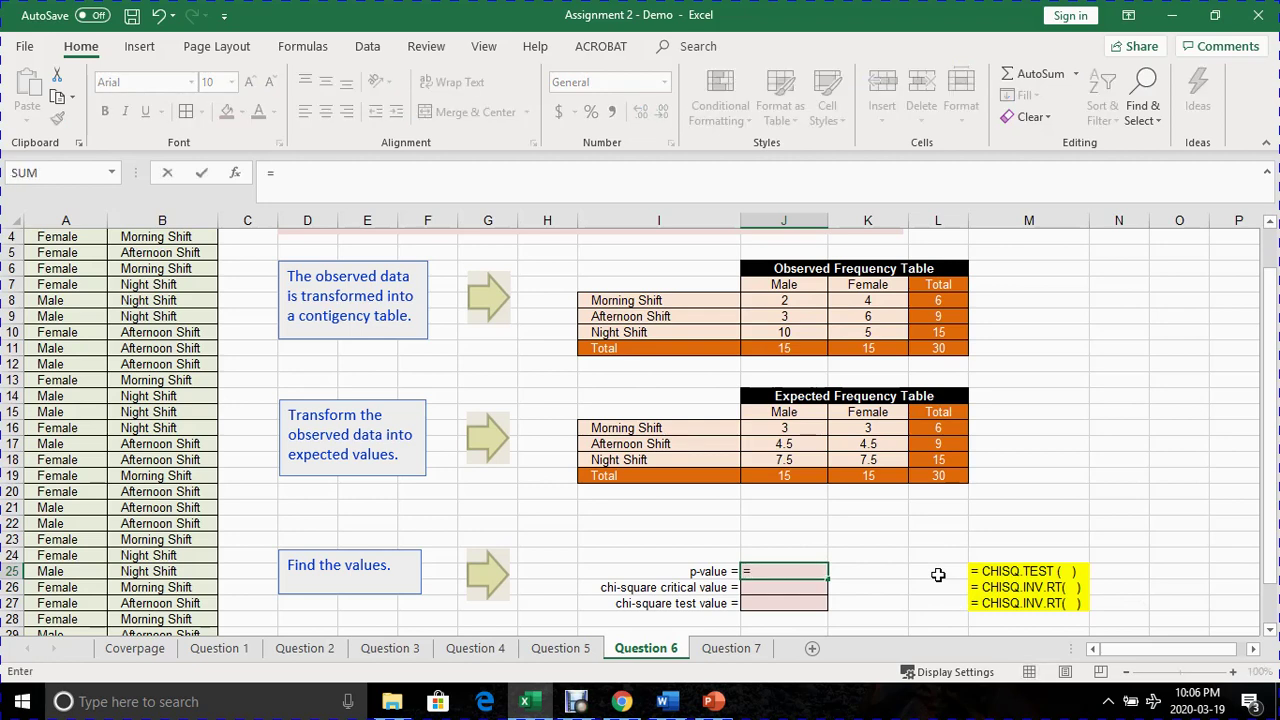
pyautogui.write('c')
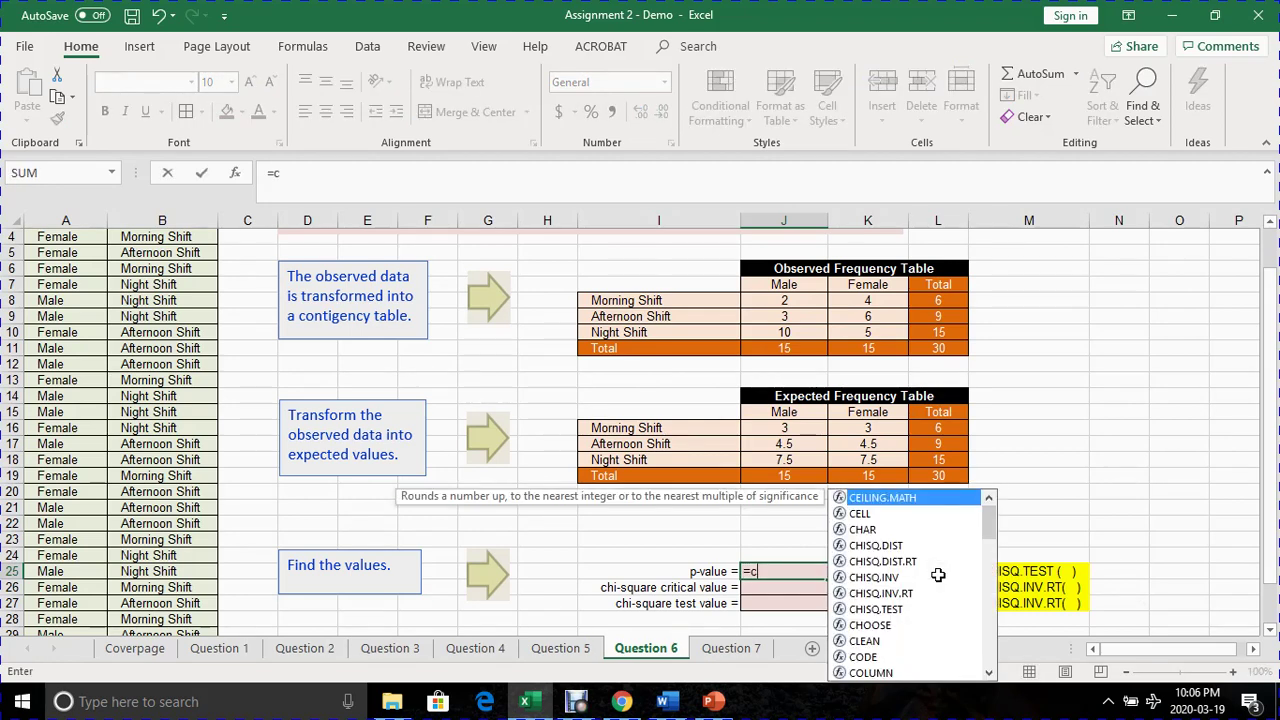
pyautogui.write('hi')
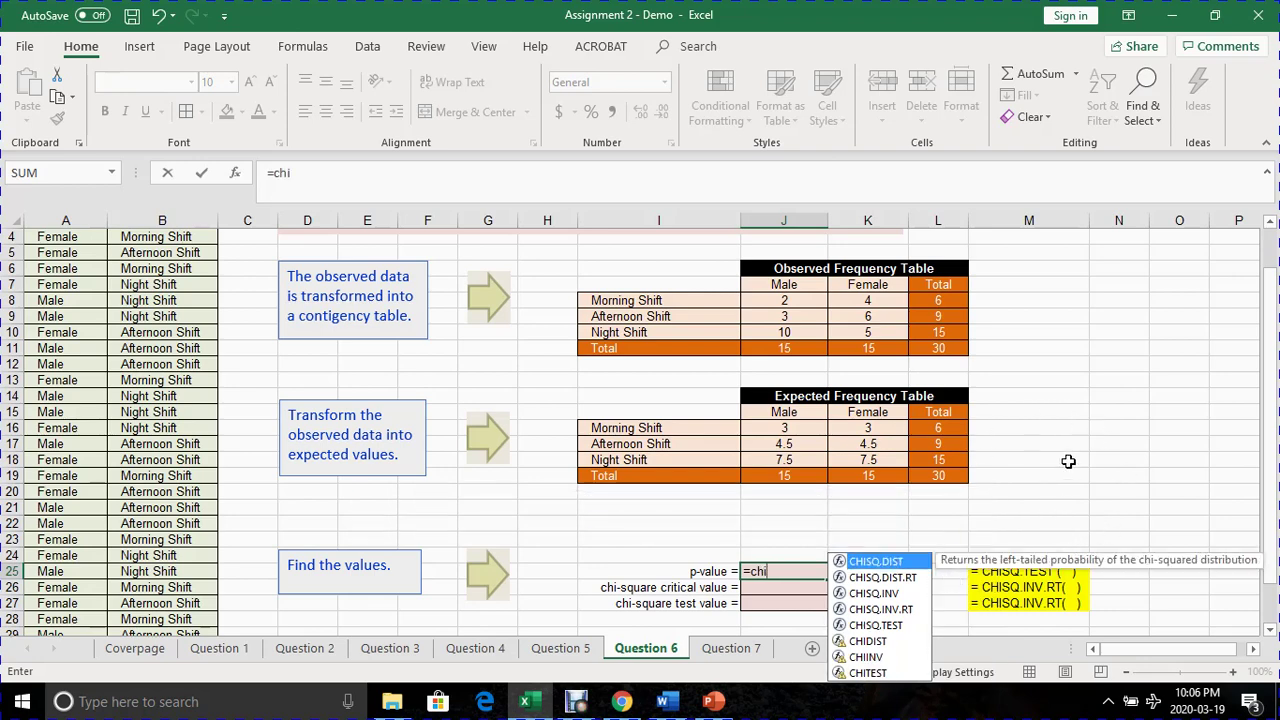
pyautogui.write('-')
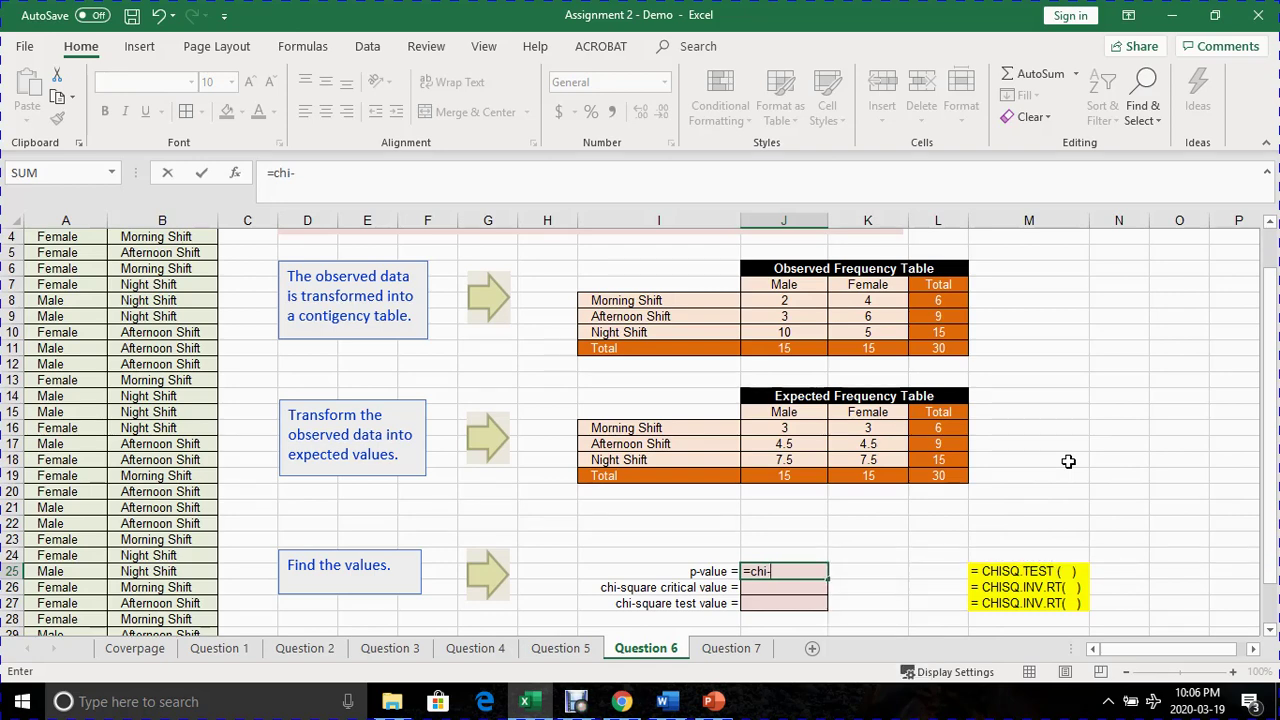
pyautogui.press('BackSpace')
pyautogui.write('sq')
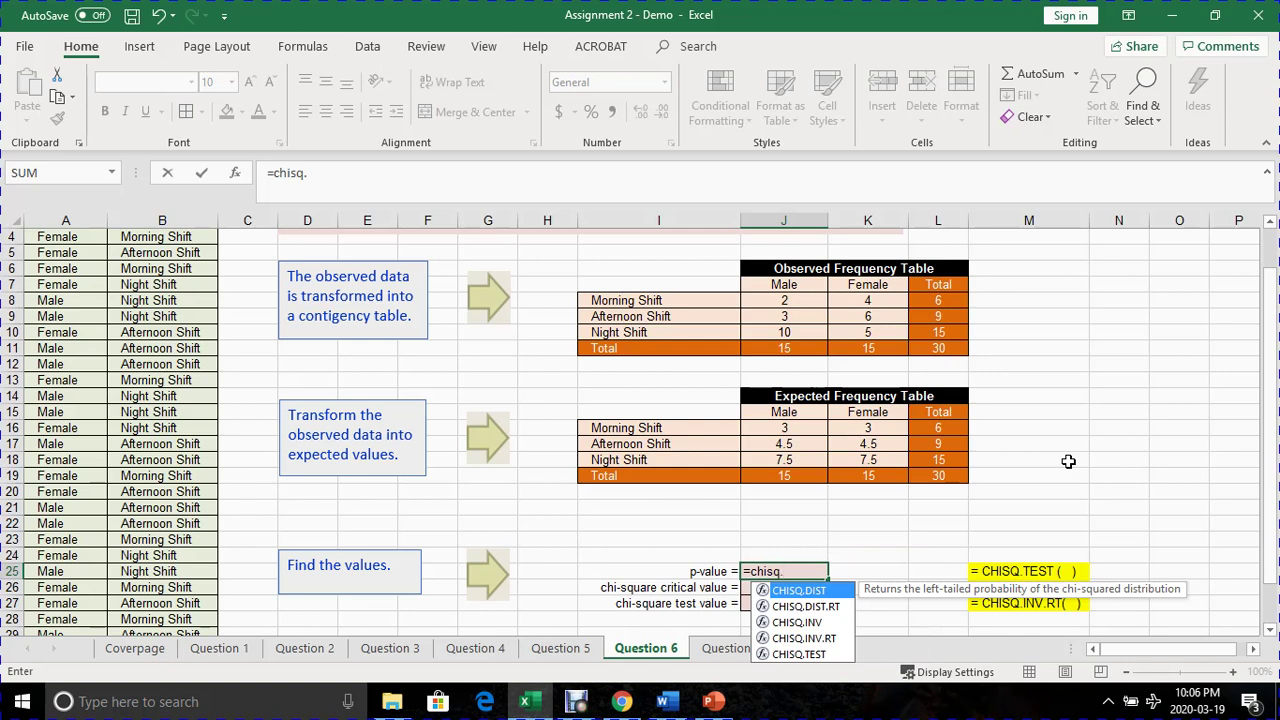
pyautogui.write('.test')
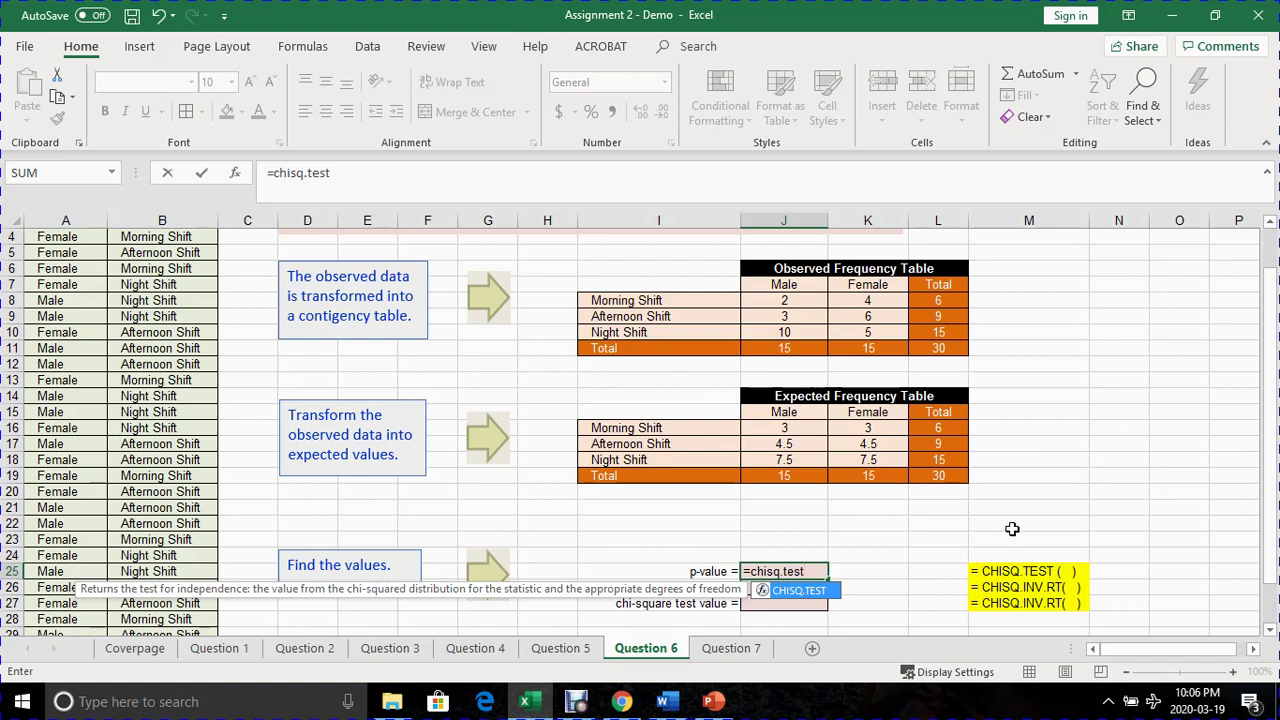
pyautogui.write('(')
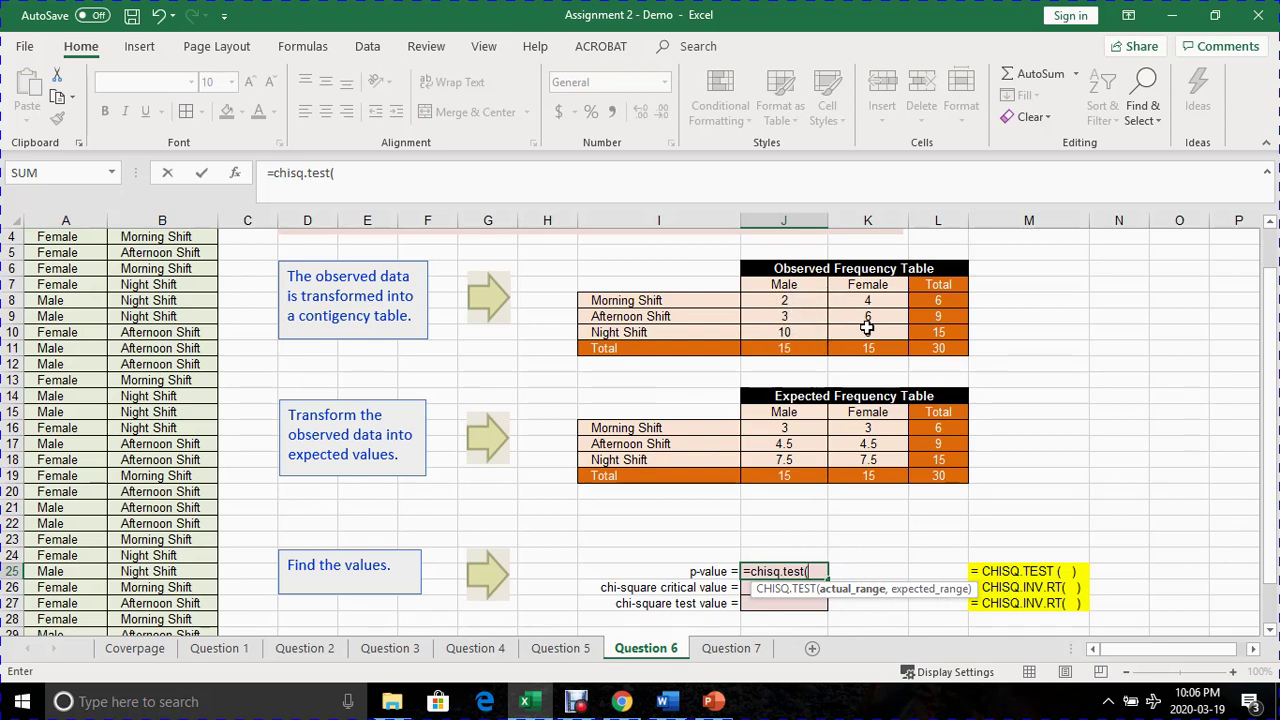
pyautogui.moveTo(784, 300); pyautogui.dragTo(850, 332)
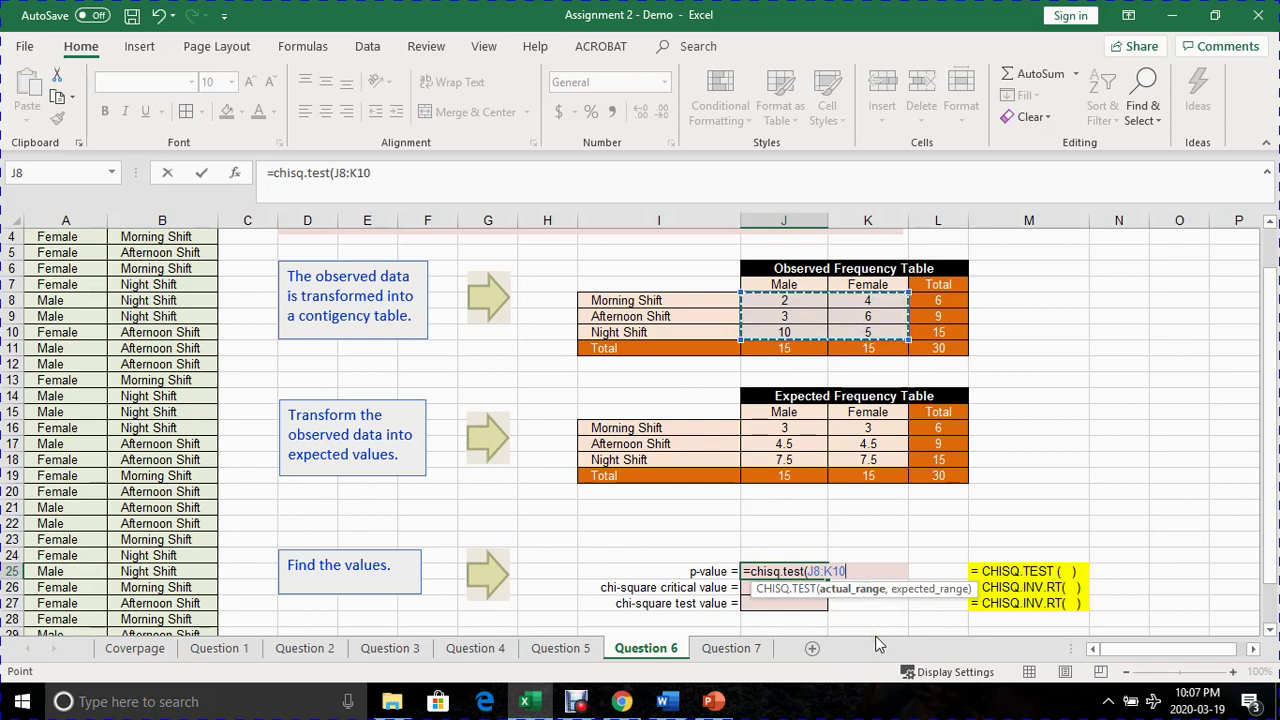
pyautogui.write(',')
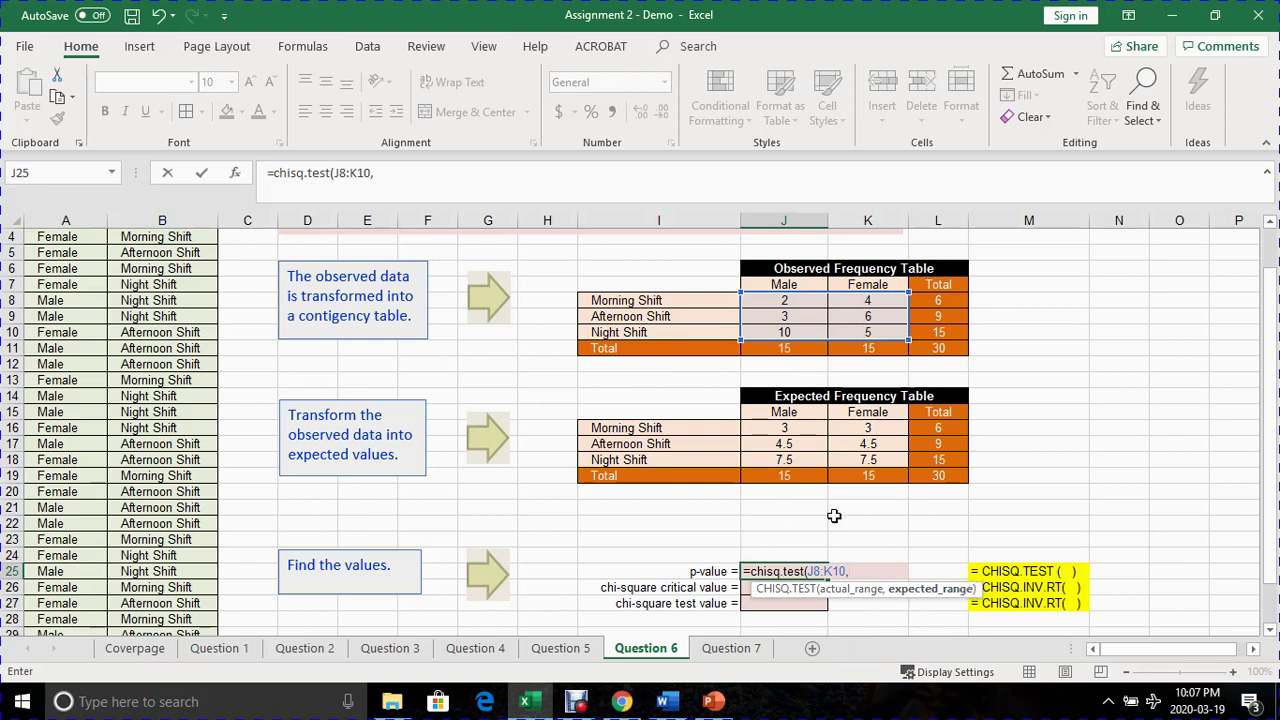
pyautogui.moveTo(787, 430); pyautogui.dragTo(884, 454)
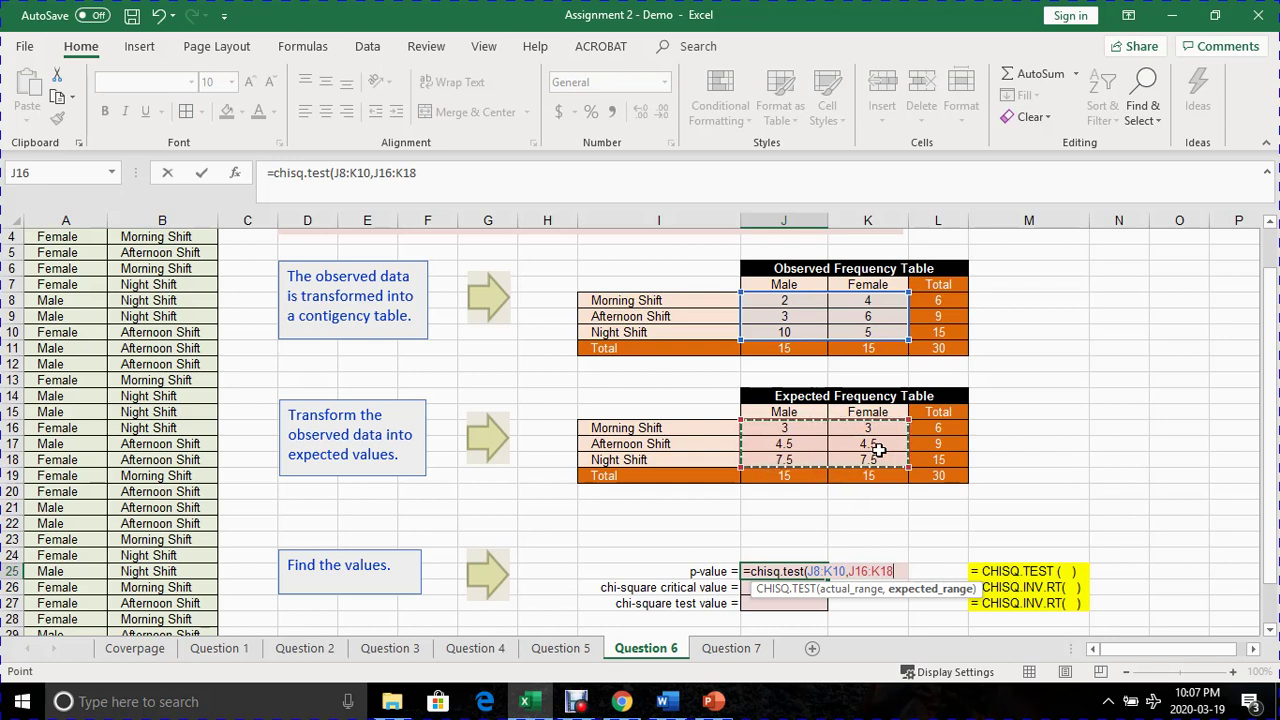
pyautogui.write(')')
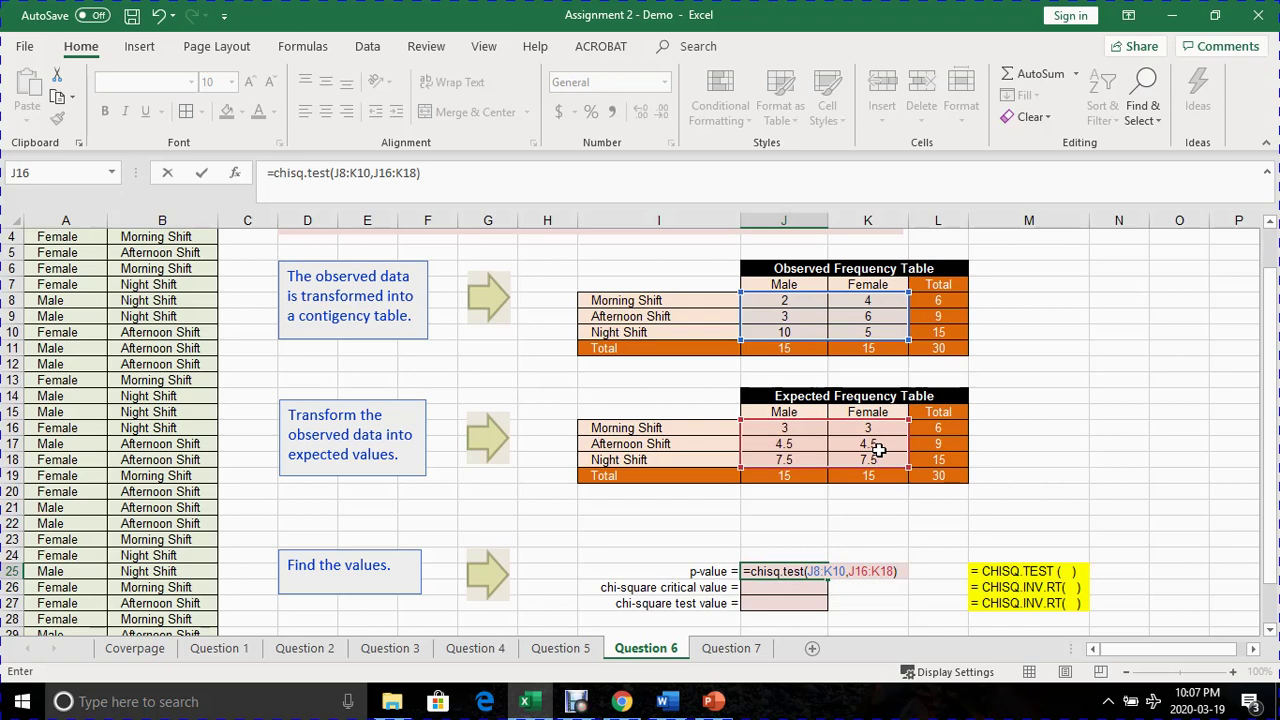
pyautogui.press('Return')
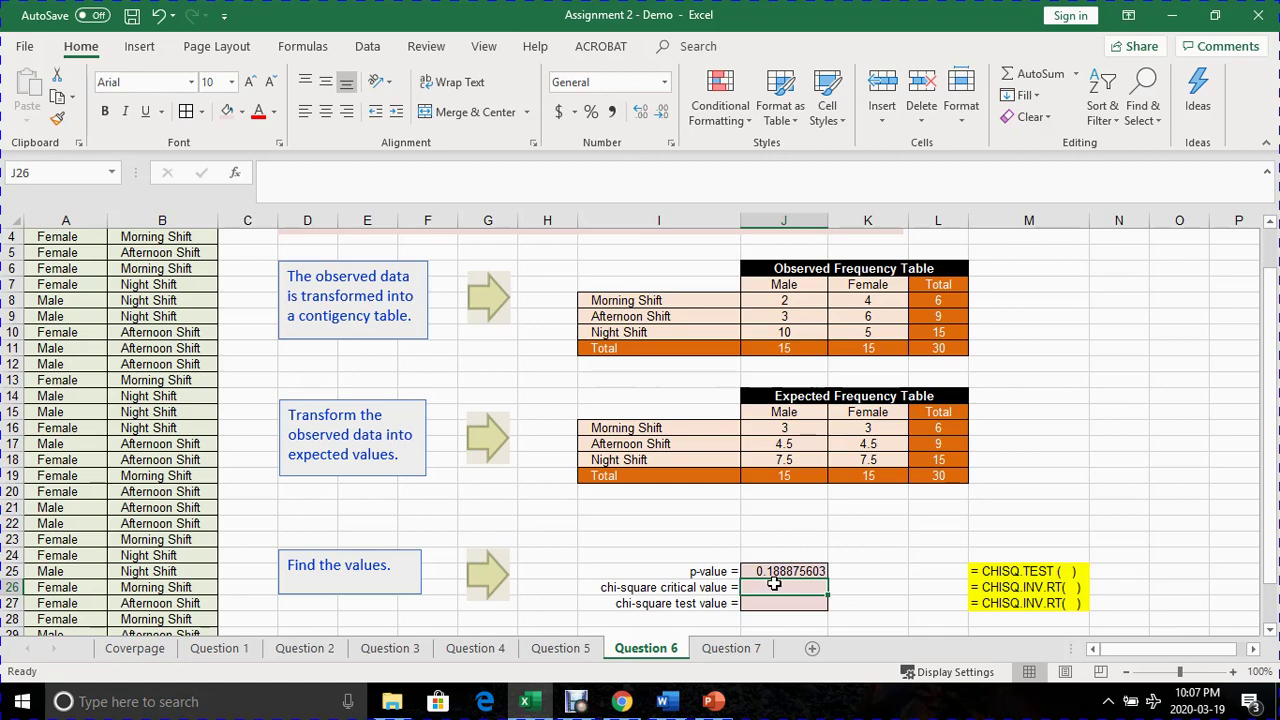
# - Compare the calculated p-value with the 5% significance level stated in the Question 6 text
pyautogui.scroll(1, 774, 583)
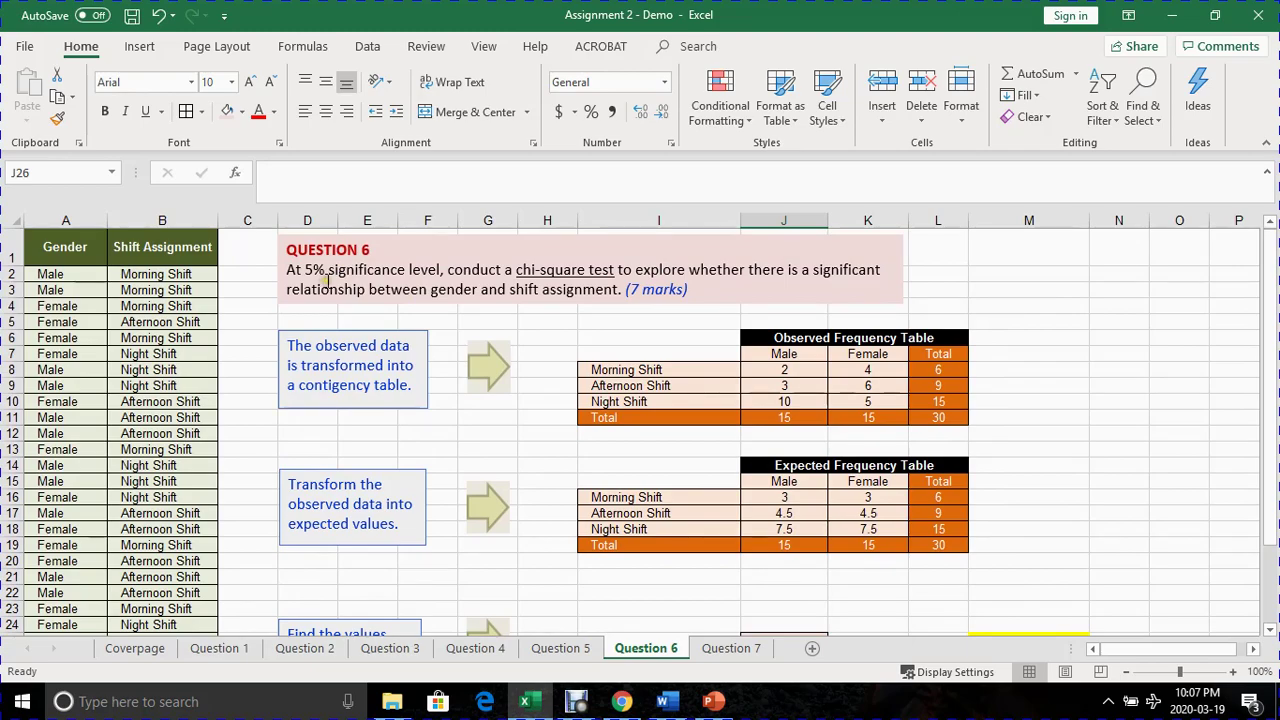
pyautogui.scroll(-3, 600, 530)
pyautogui.scroll(3, 404, 350)
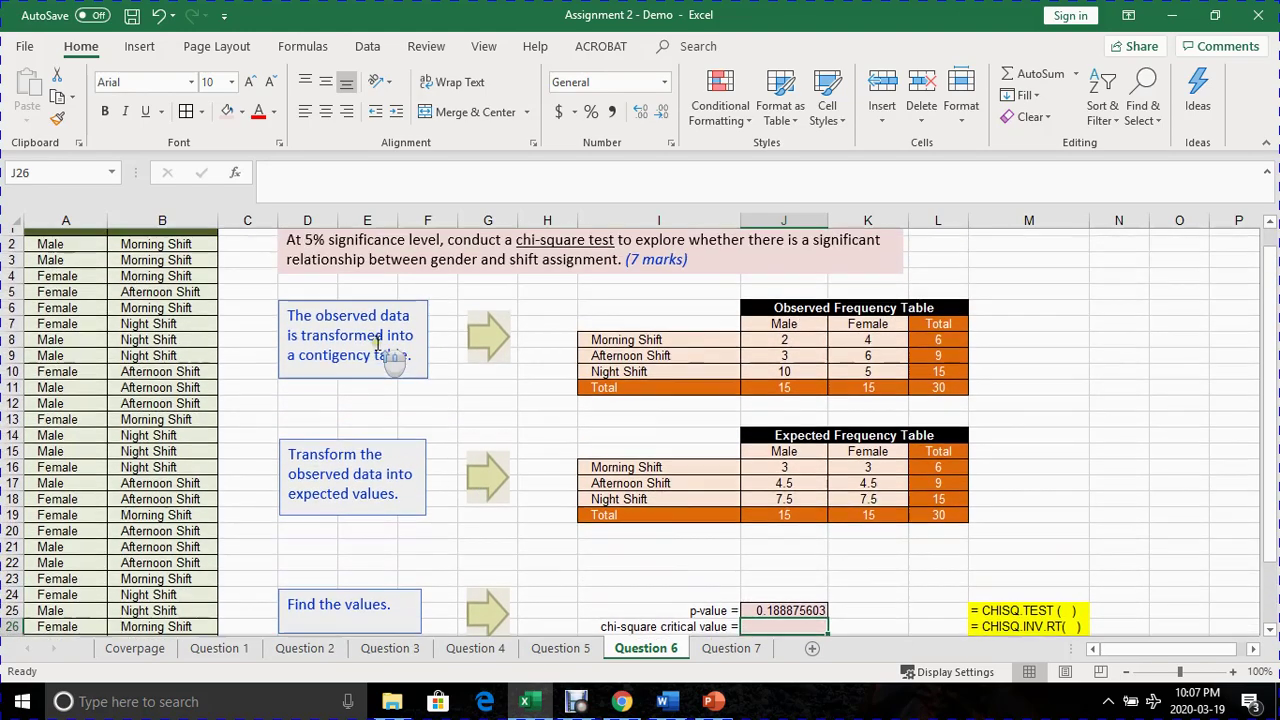
pyautogui.scroll(-2, 440, 371)
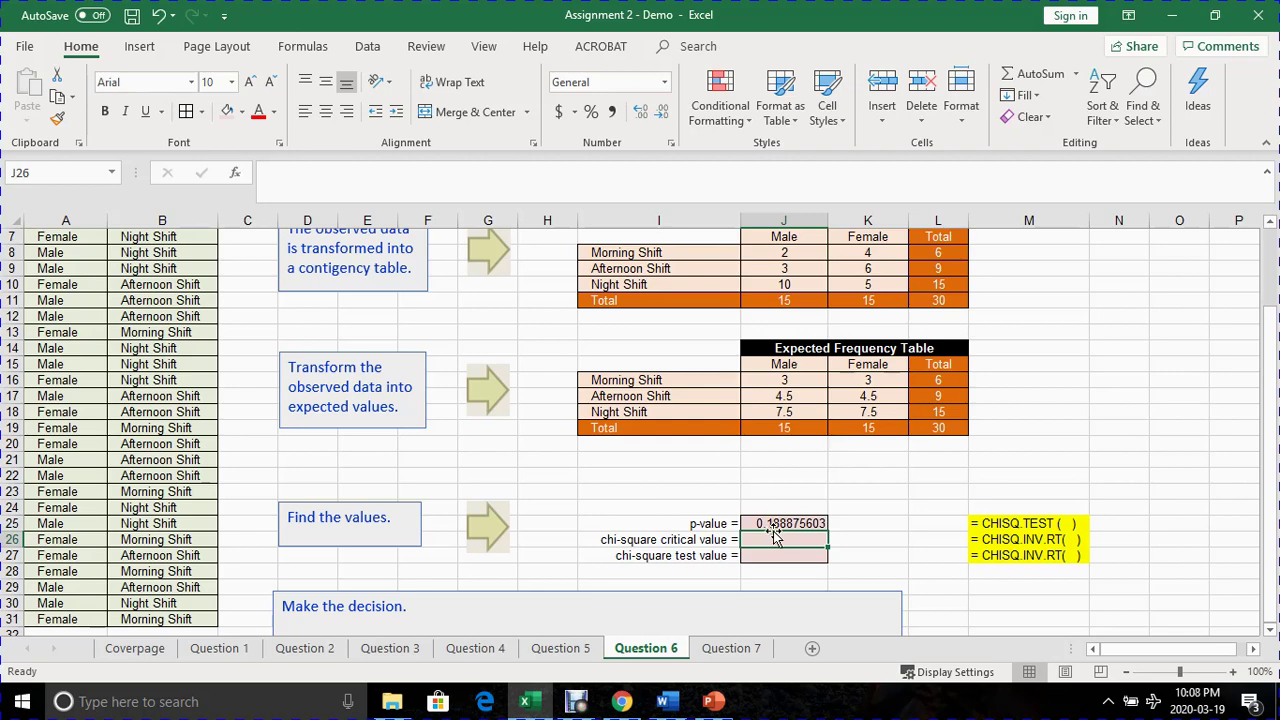
pyautogui.scroll(1, 763, 537)
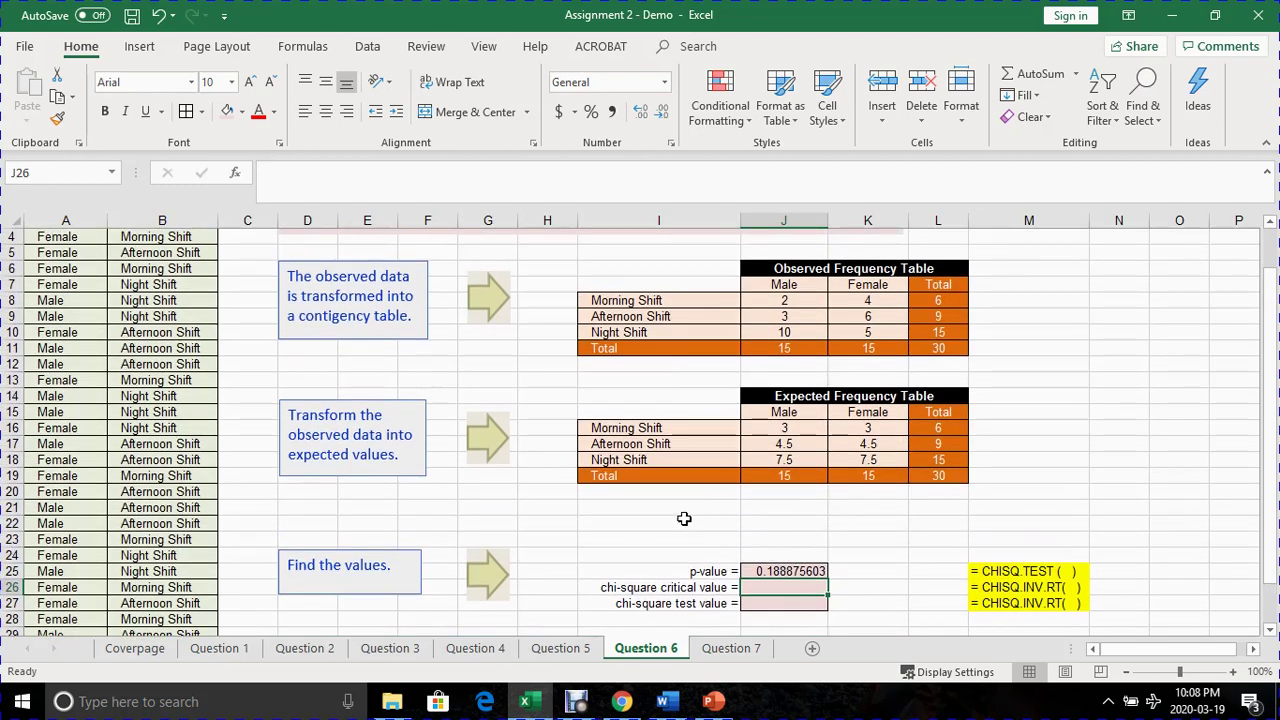
pyautogui.scroll(2, 686, 517)
pyautogui.scroll(-2, 617, 455)
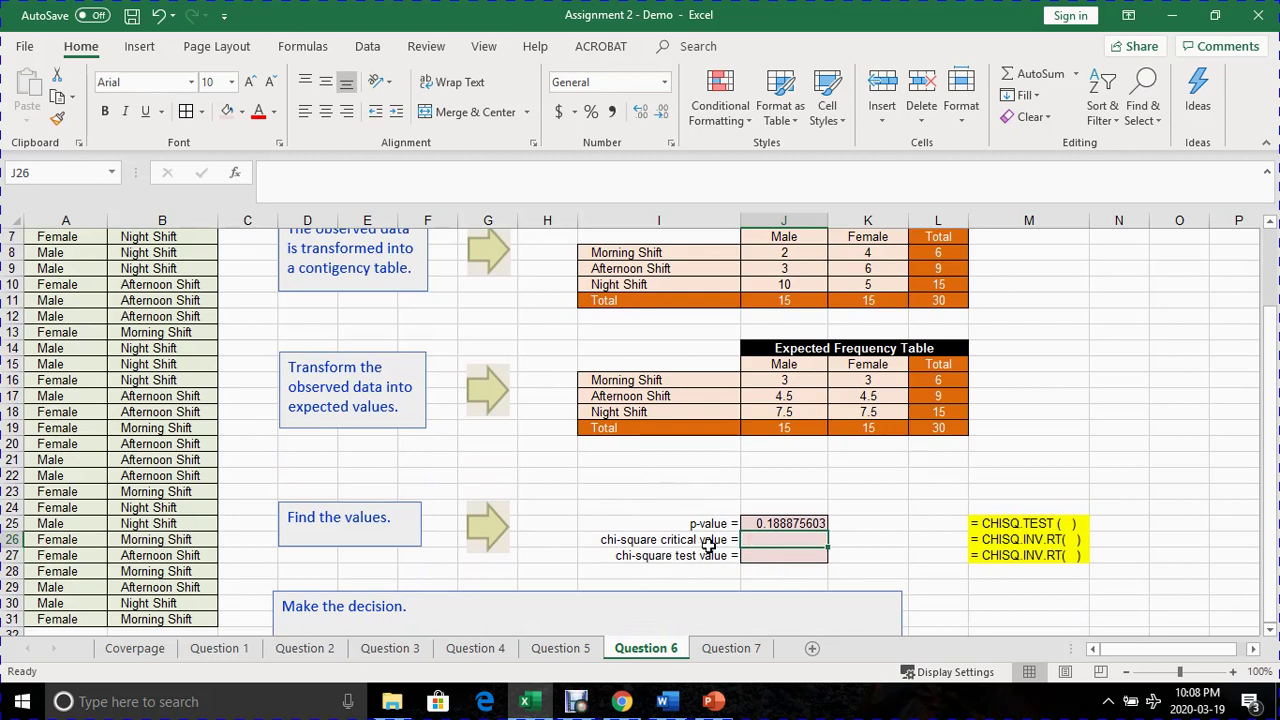
# - Calculate the chi-square critical value in J26 with CHISQ.INV.RT, using probability 0.05 and 2 degrees of freedom, and review the formula
pyautogui.click(786, 555)
pyautogui.click(770, 537)
pyautogui.write('=')
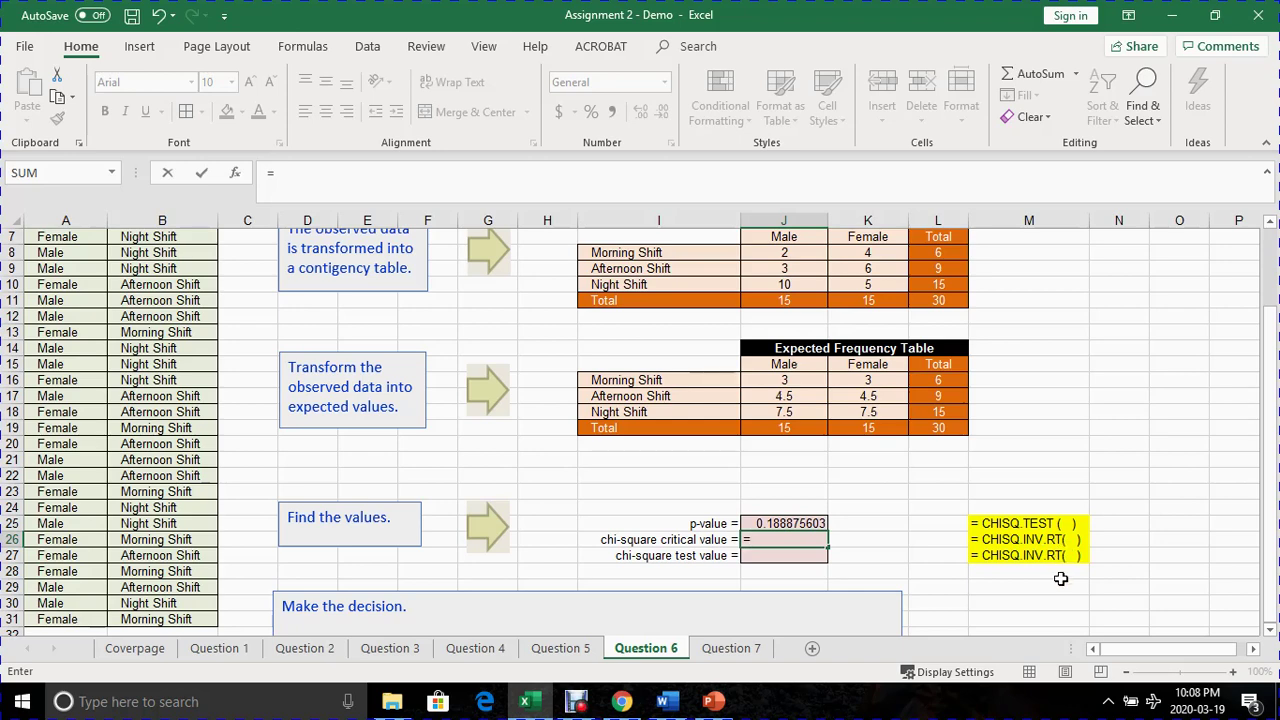
pyautogui.write('chi')
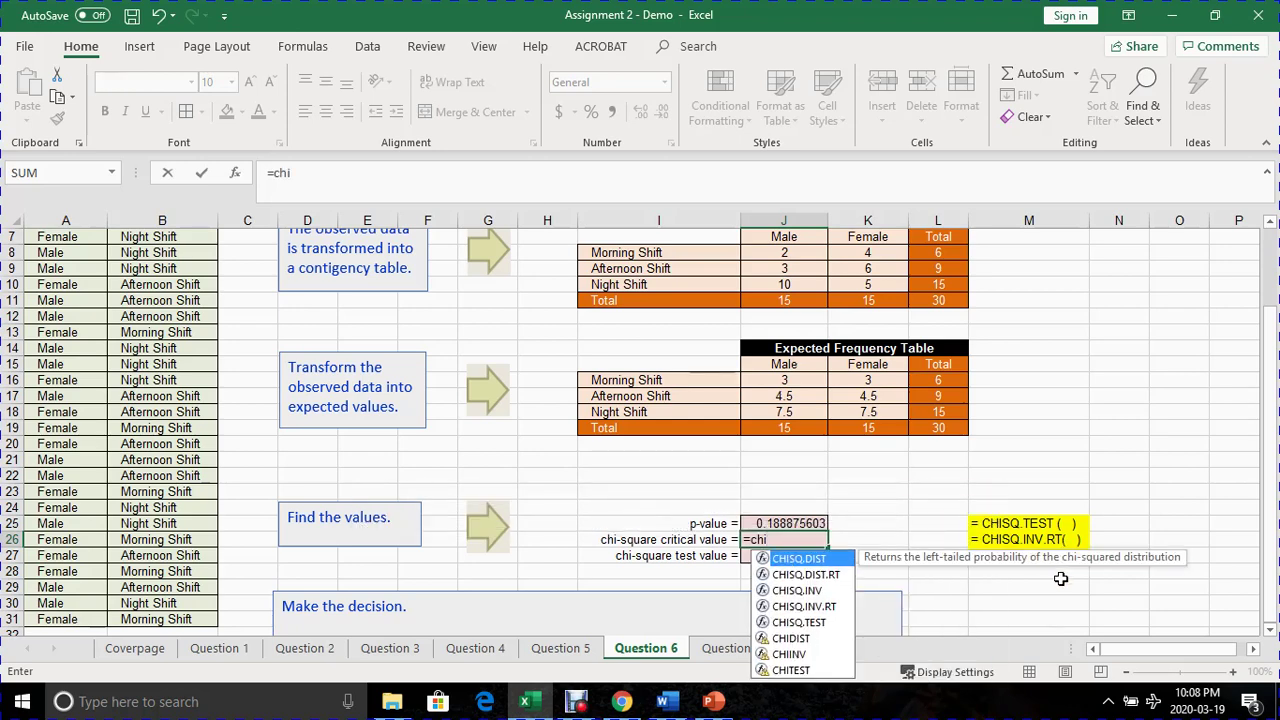
pyautogui.write('sq')
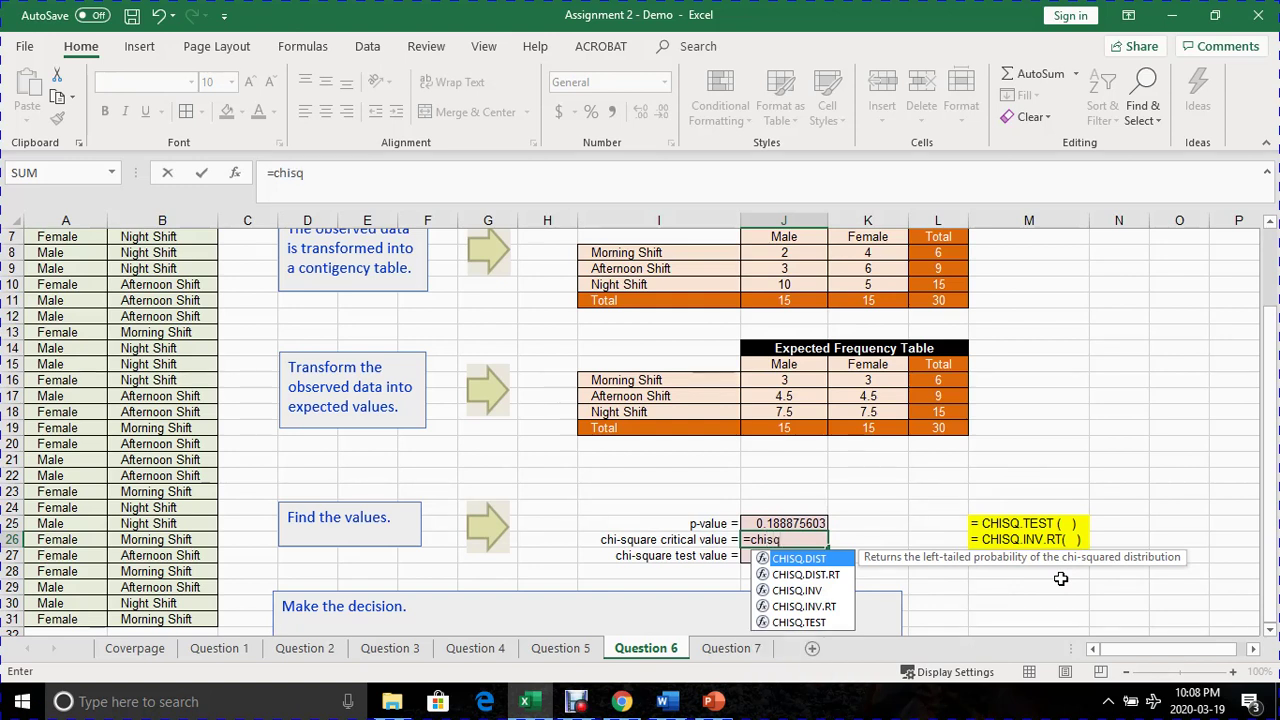
pyautogui.write('.in')
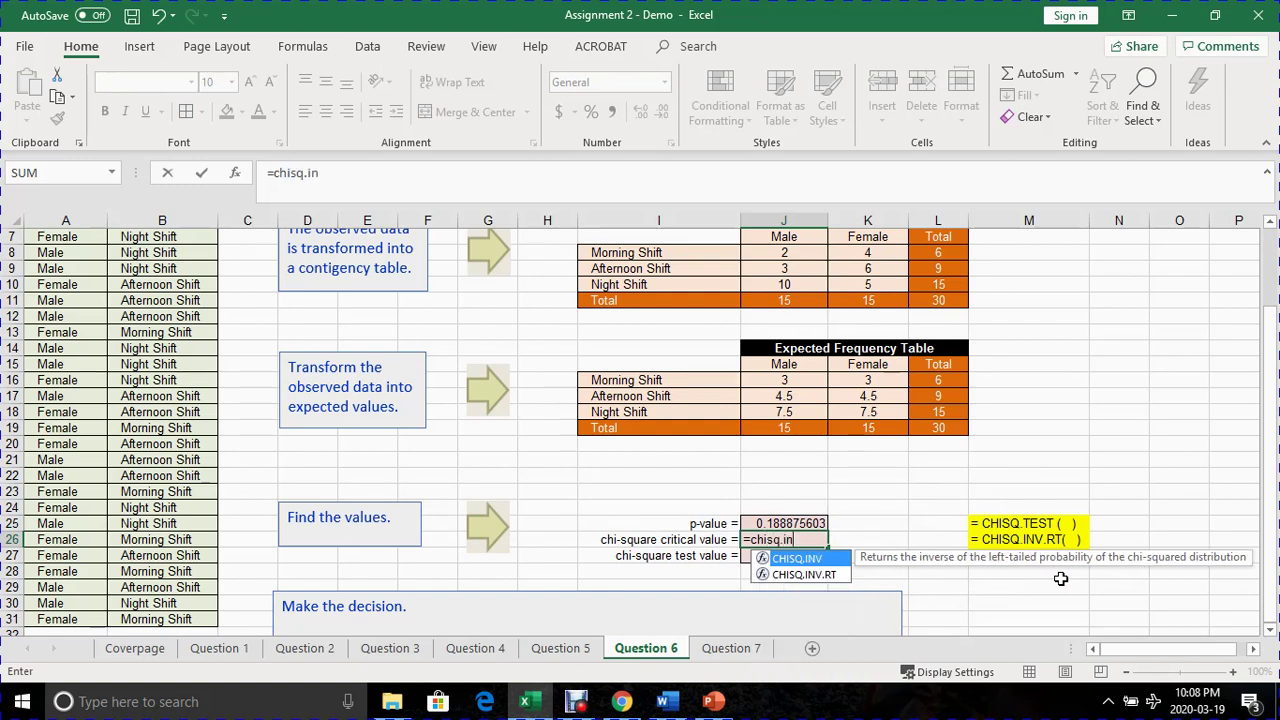
pyautogui.write('v.r')
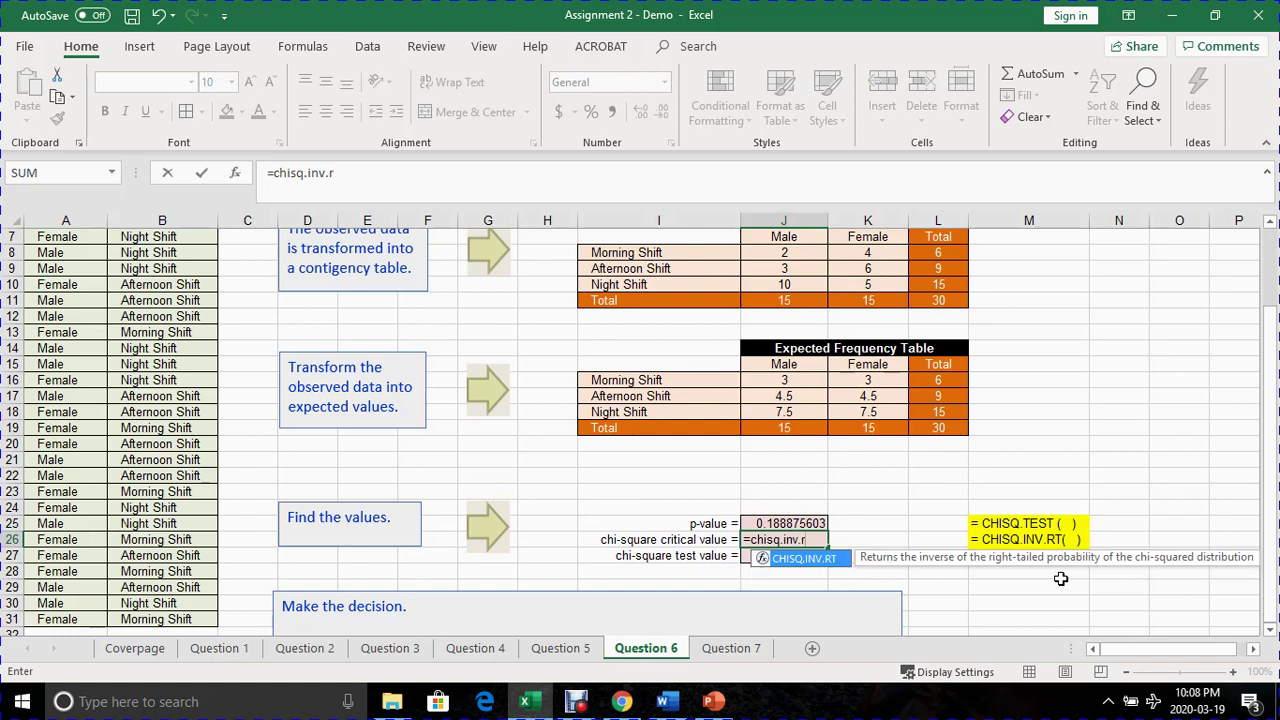
pyautogui.write('t(')
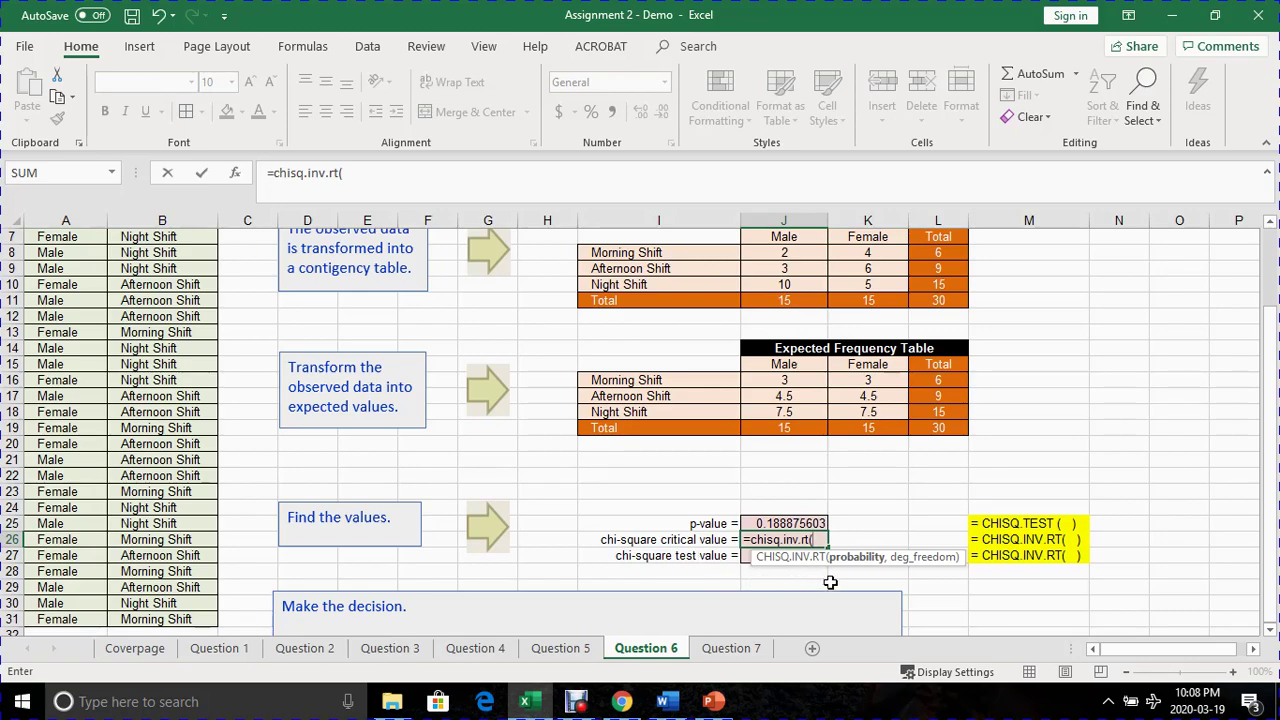
pyautogui.scroll(2, 830, 580)
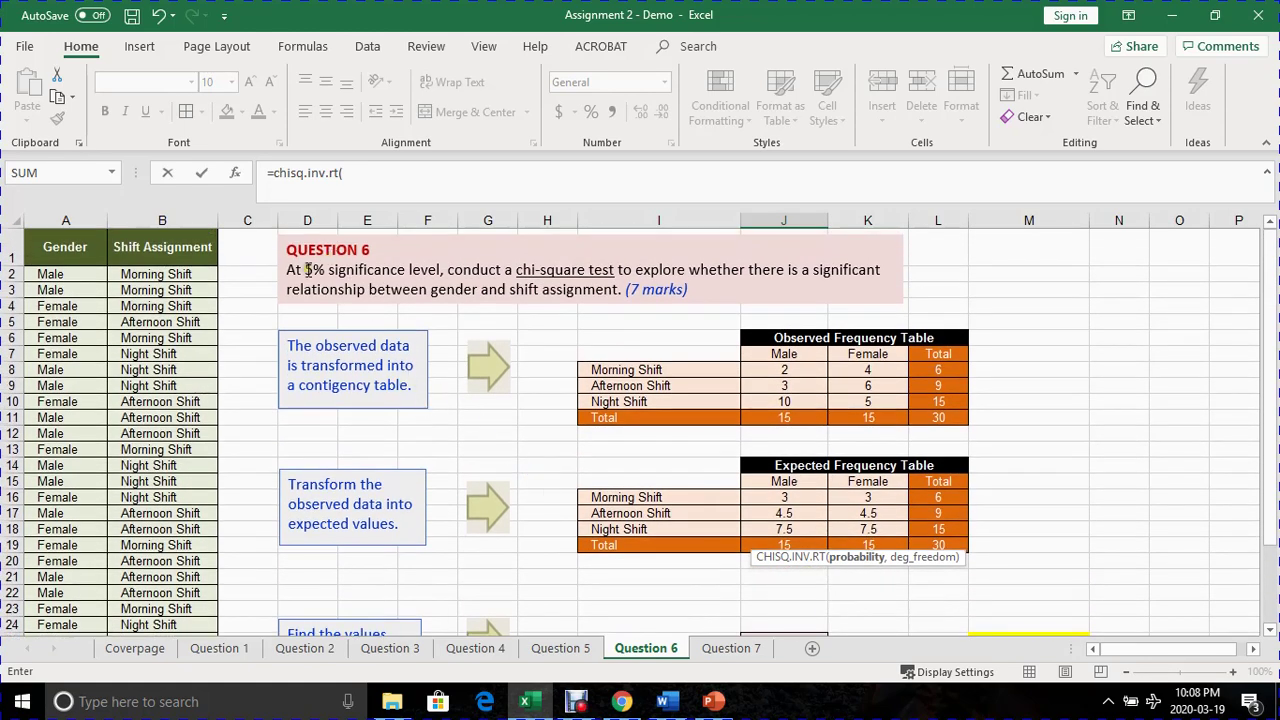
pyautogui.scroll(-3, 490, 410)
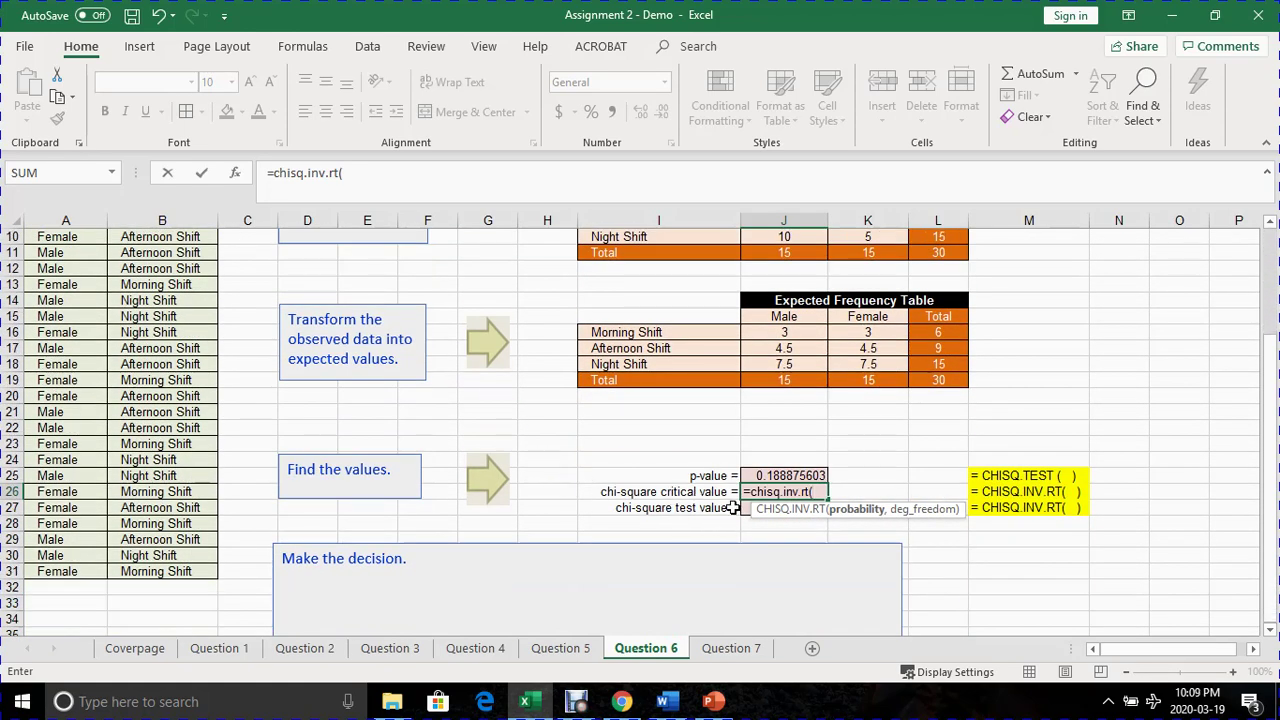
pyautogui.write('0.05')
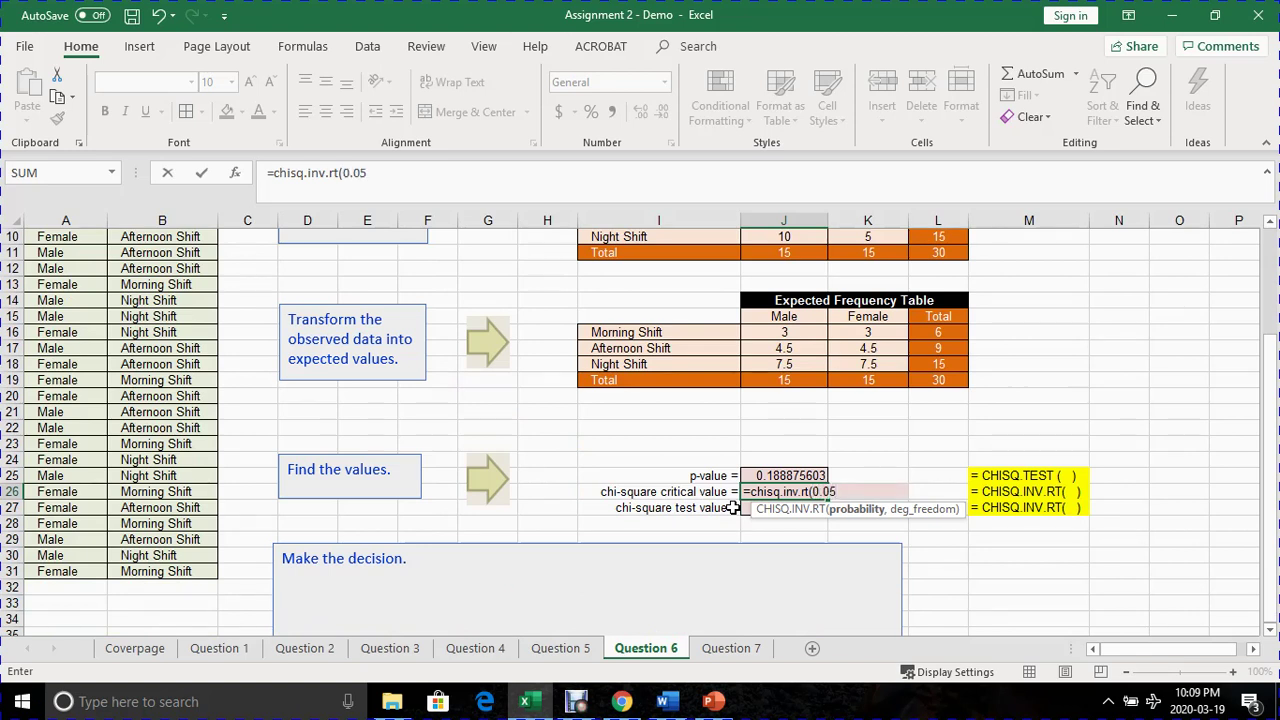
pyautogui.write(',')
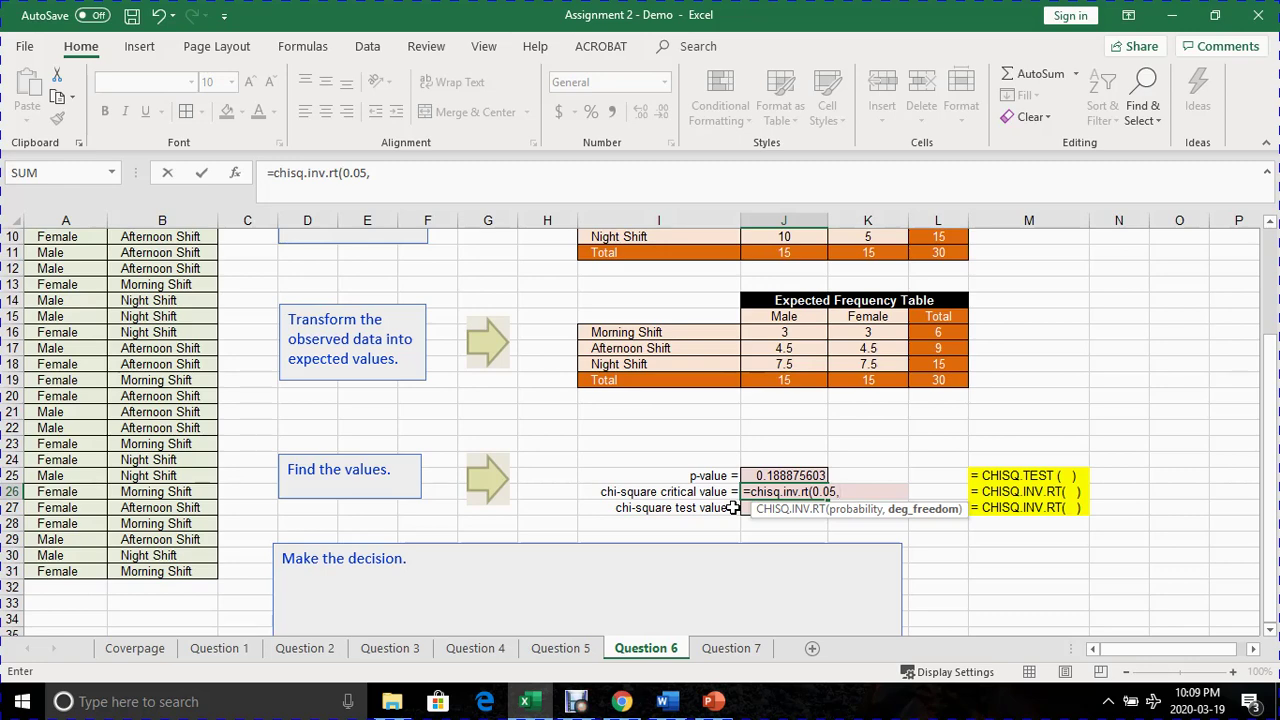
pyautogui.scroll(1, 733, 508)
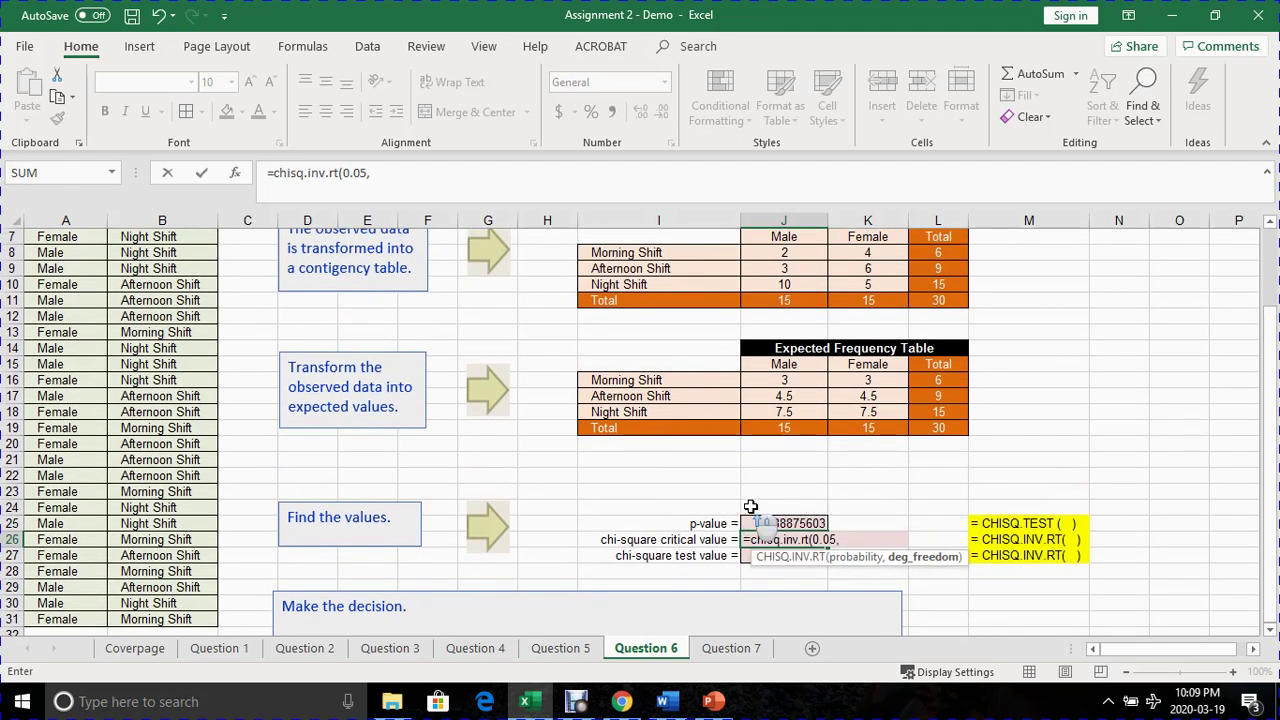
pyautogui.write('2')
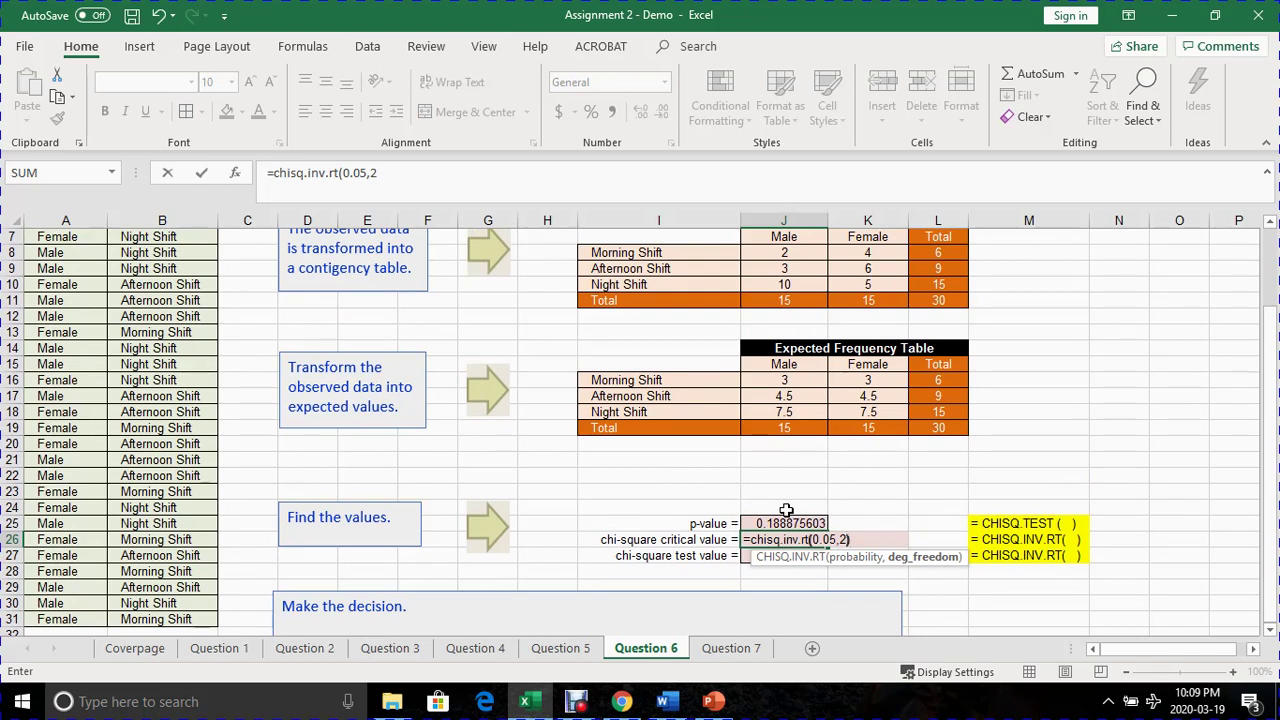
pyautogui.write(')')
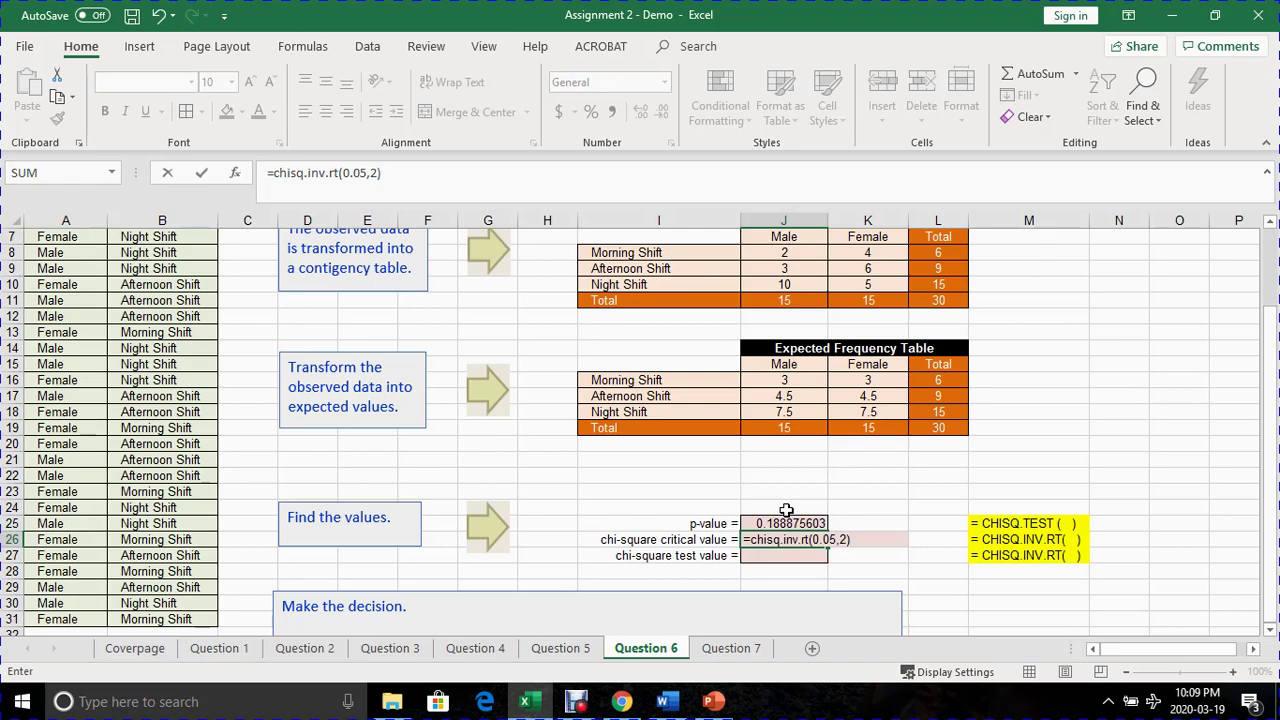
pyautogui.press('Return')
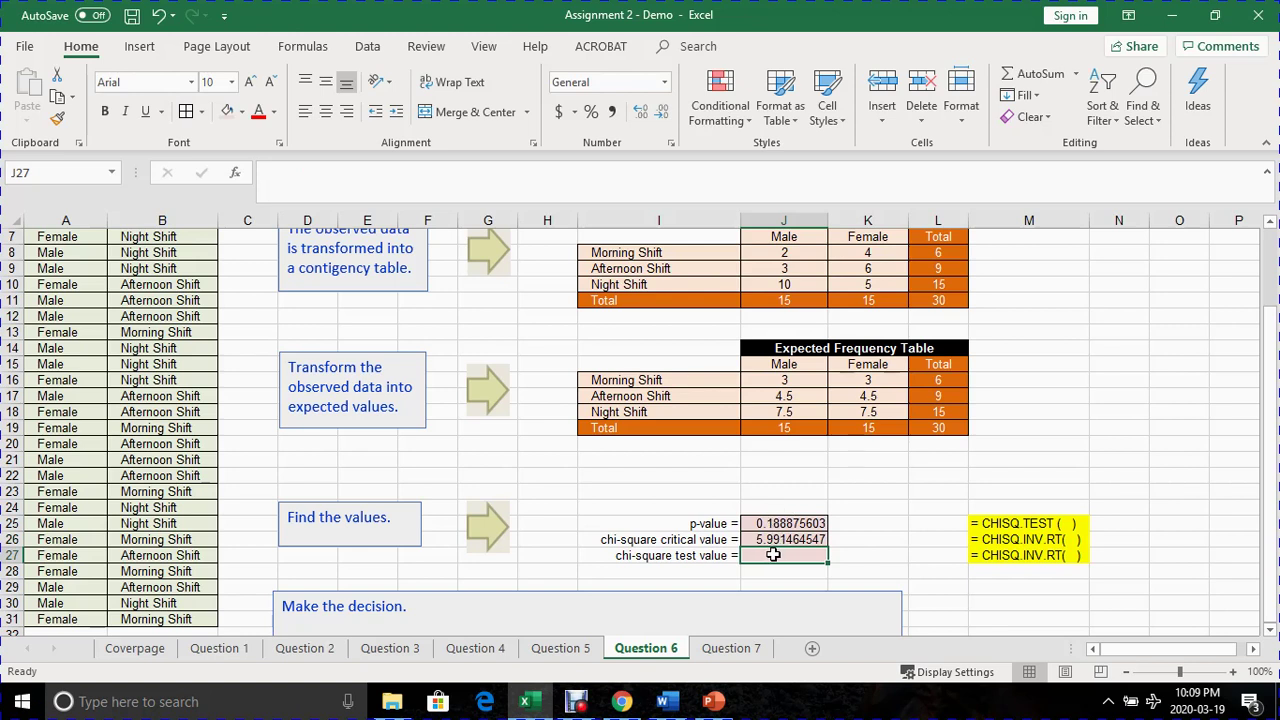
pyautogui.click(777, 539)
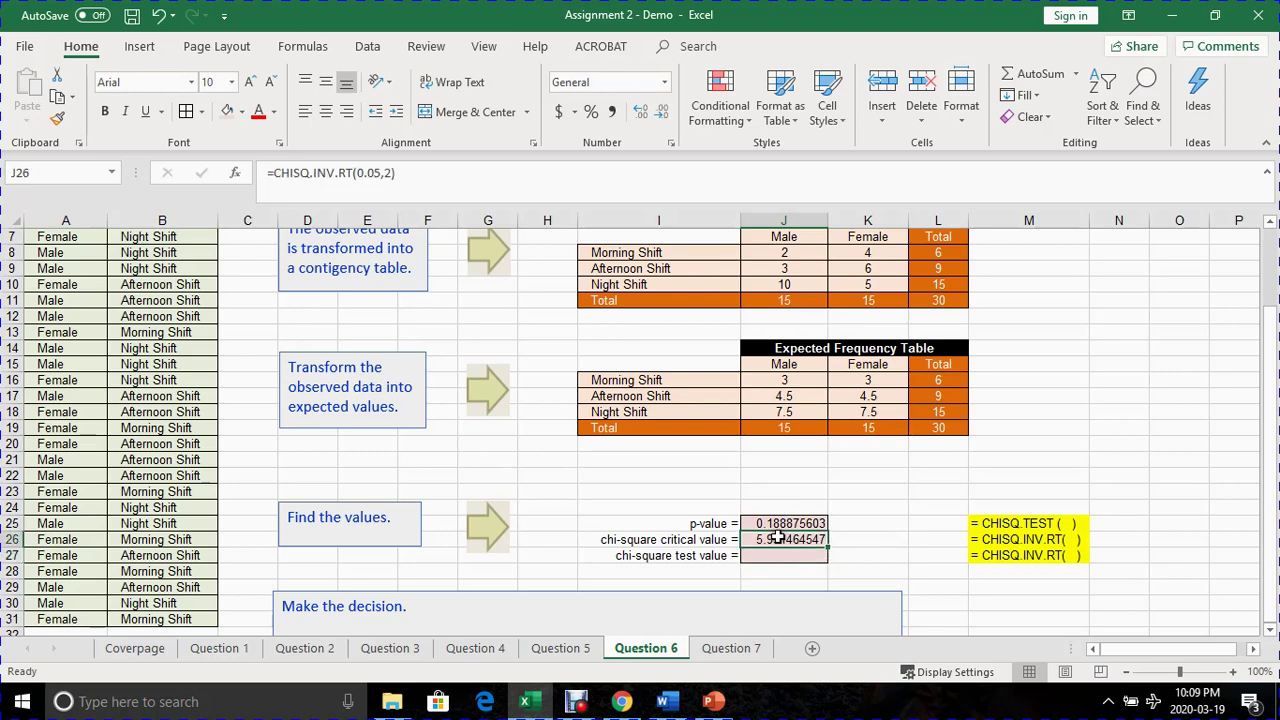
pyautogui.scroll(1, 777, 539)
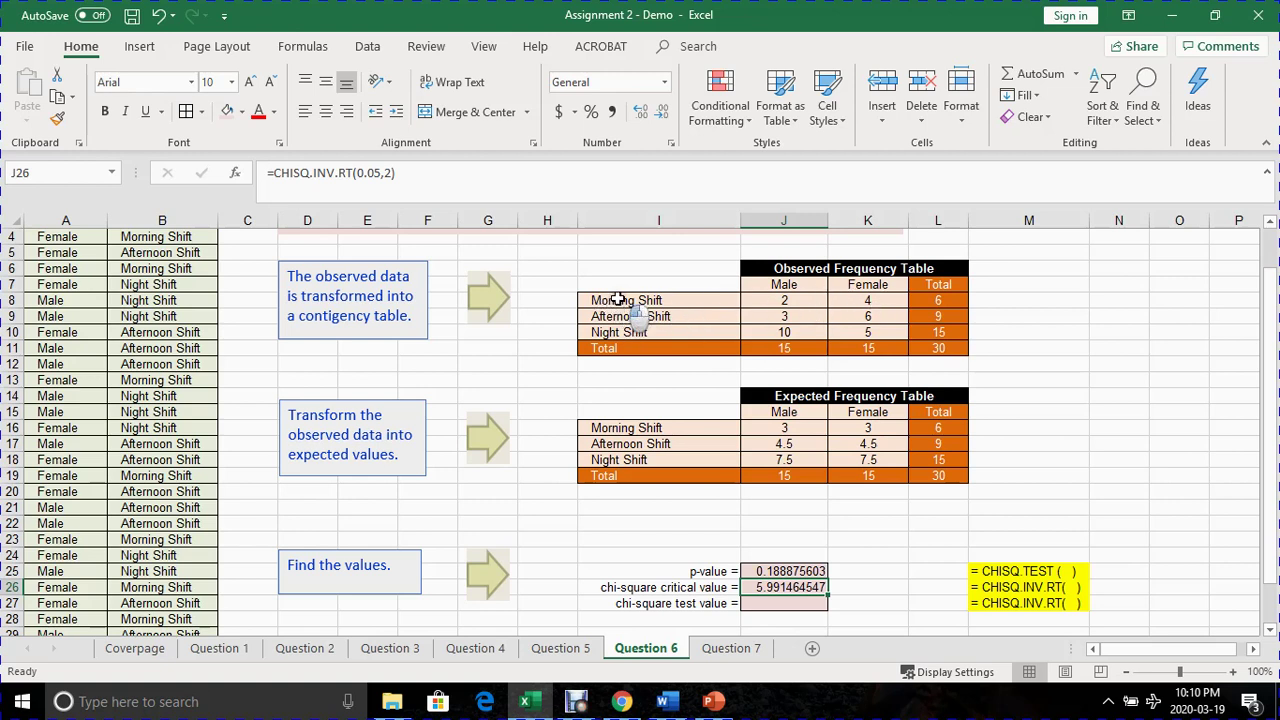
# - Review the shift rows and gender columns of the observed frequency table that determine the degrees of freedom
pyautogui.moveTo(618, 300); pyautogui.dragTo(639, 336)
pyautogui.click(614, 331)
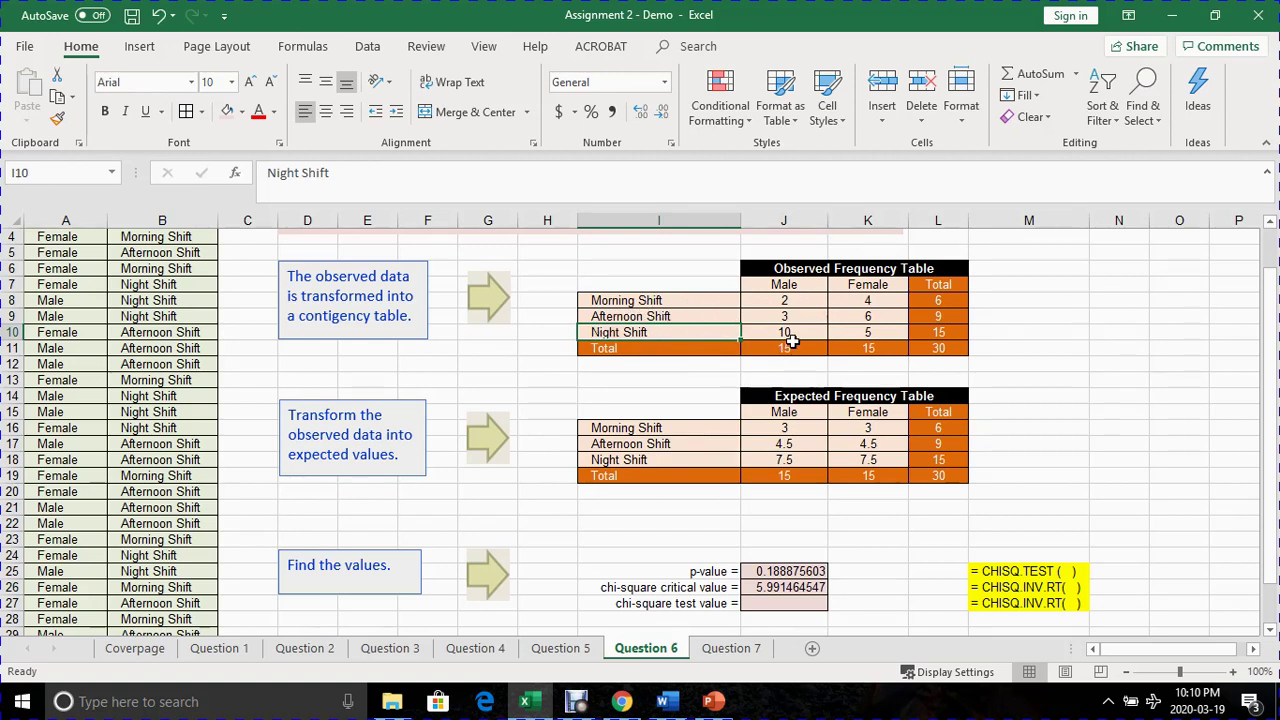
pyautogui.click(790, 284)
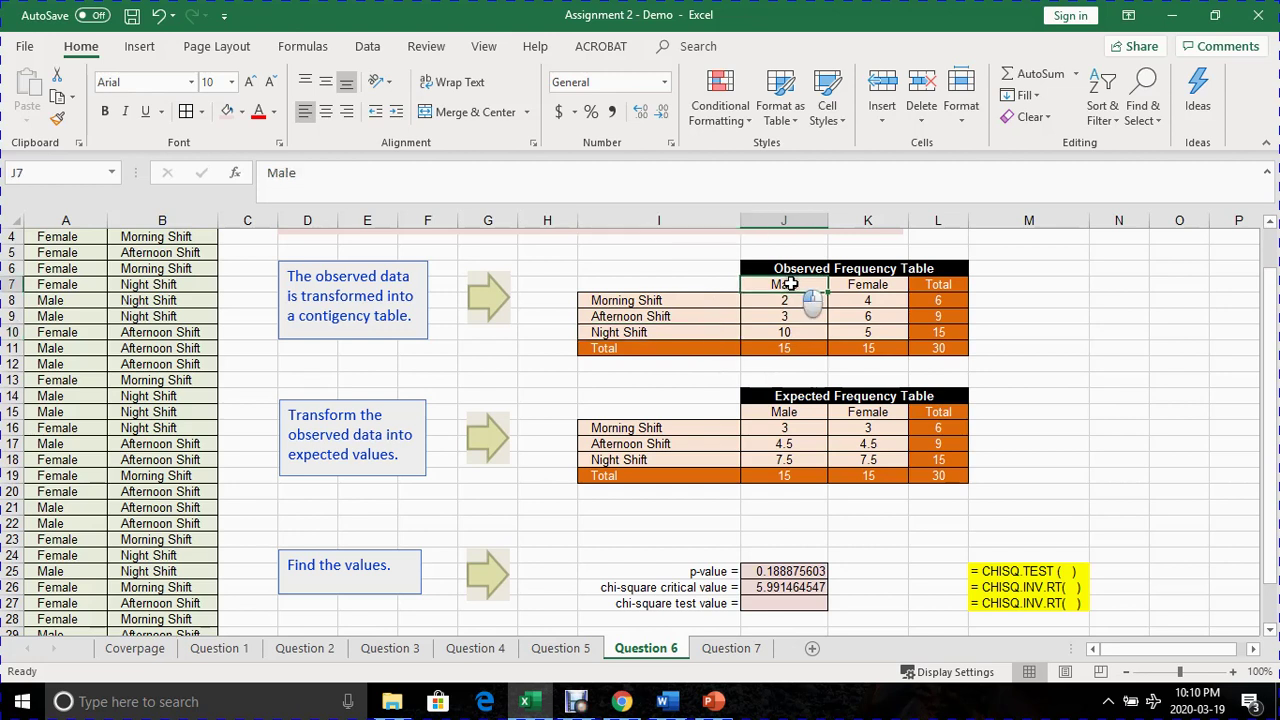
pyautogui.click(868, 315)
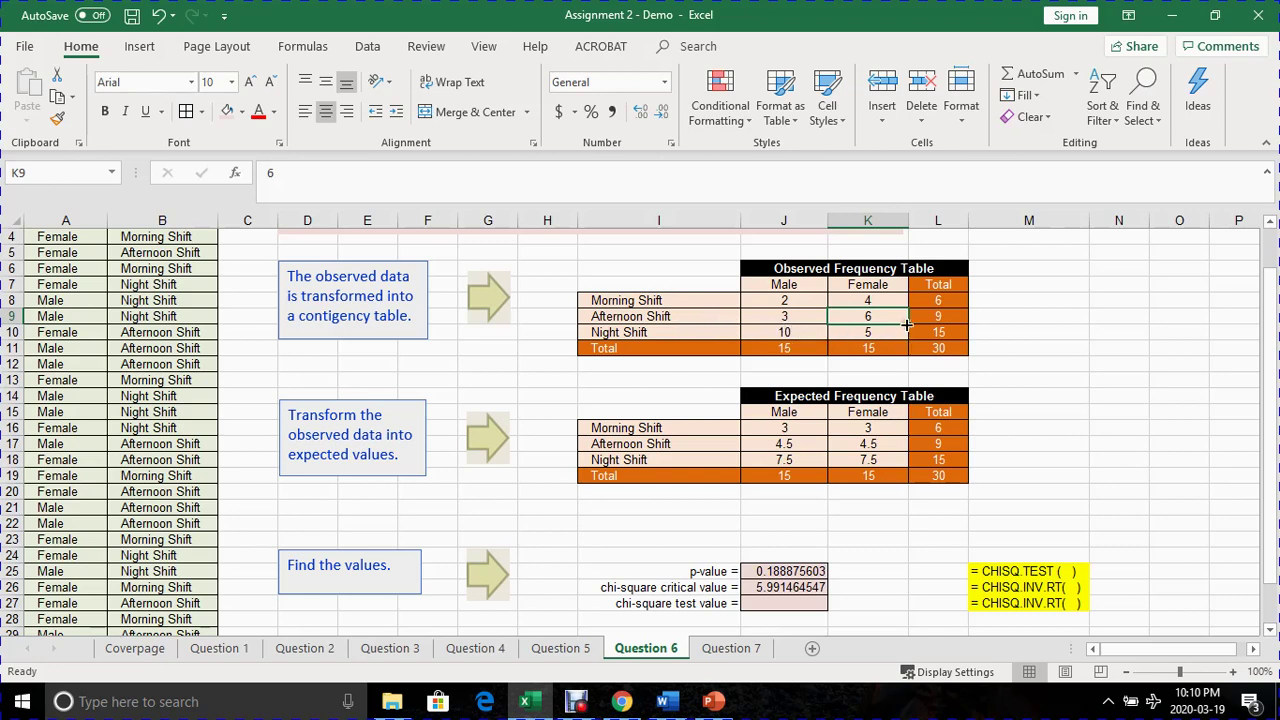
# - Calculate the chi-square test value in J27 with CHISQ.INV.RT, using the p-value in J25 and 2 degrees of freedom
pyautogui.scroll(-1, 852, 345)
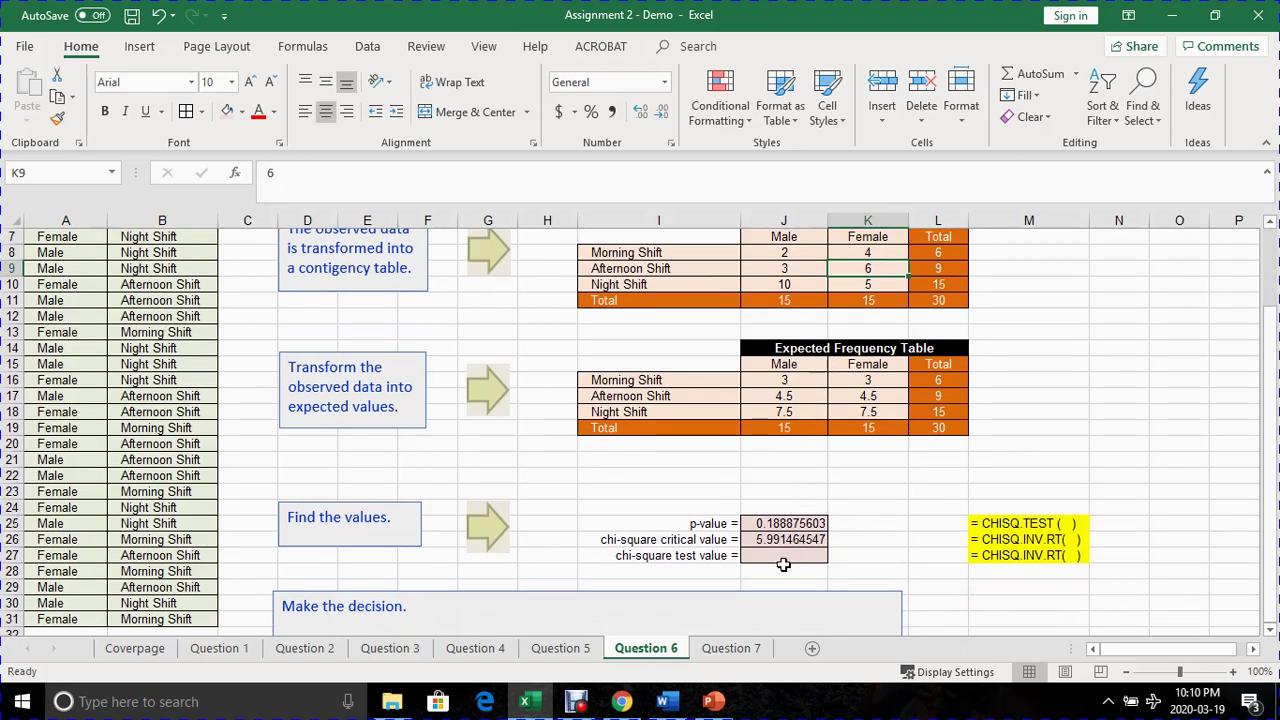
pyautogui.click(783, 557)
pyautogui.scroll(-1, 751, 560)
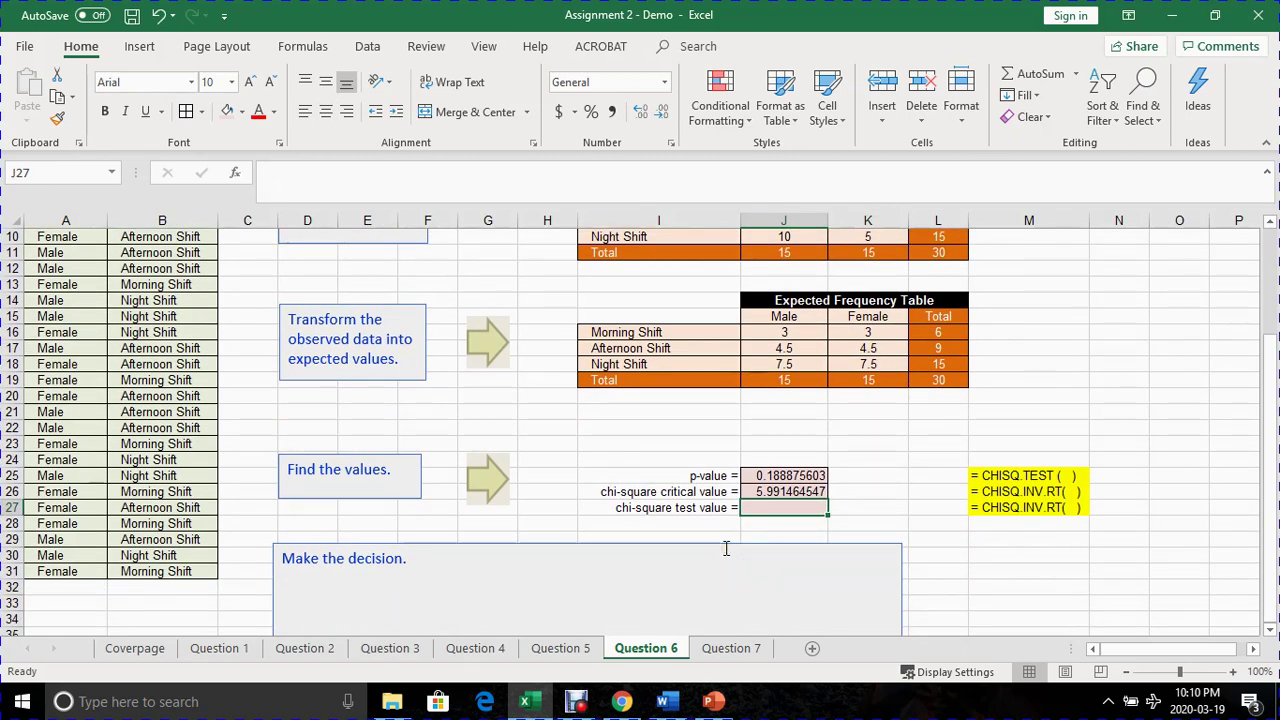
pyautogui.write('=')
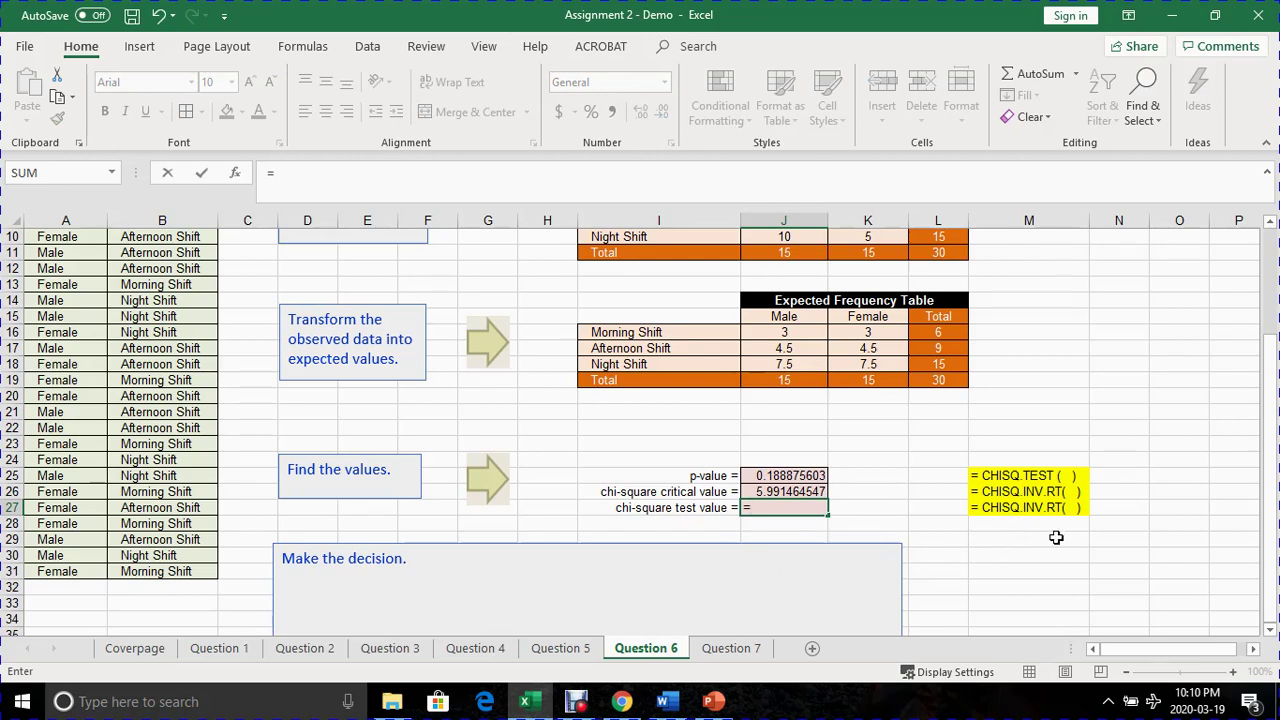
pyautogui.write('chis')
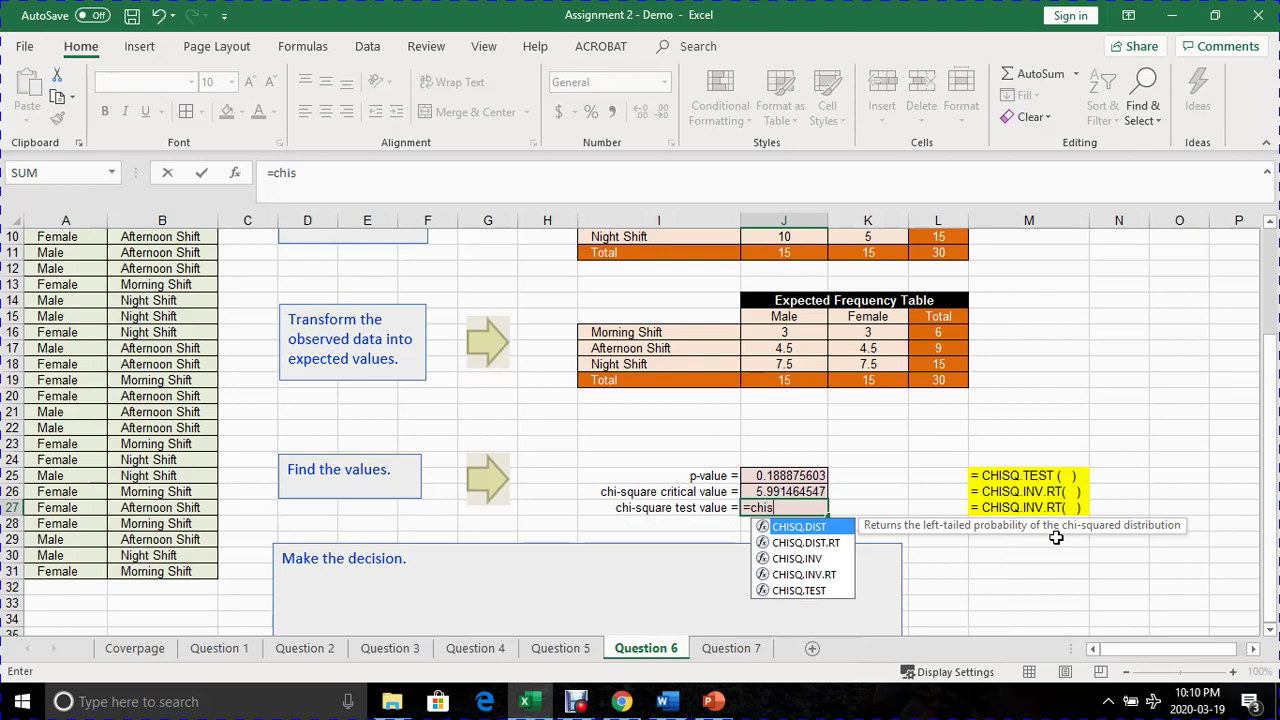
pyautogui.write('q.inv')
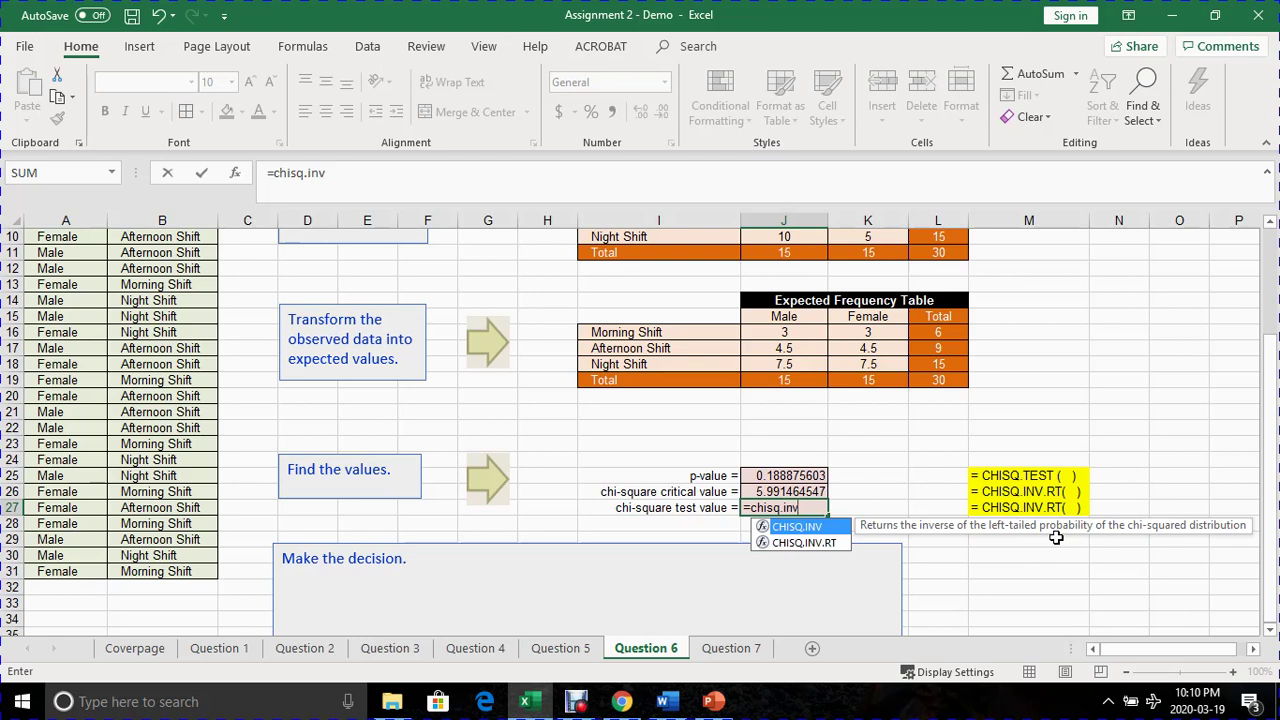
pyautogui.write('.rt(')
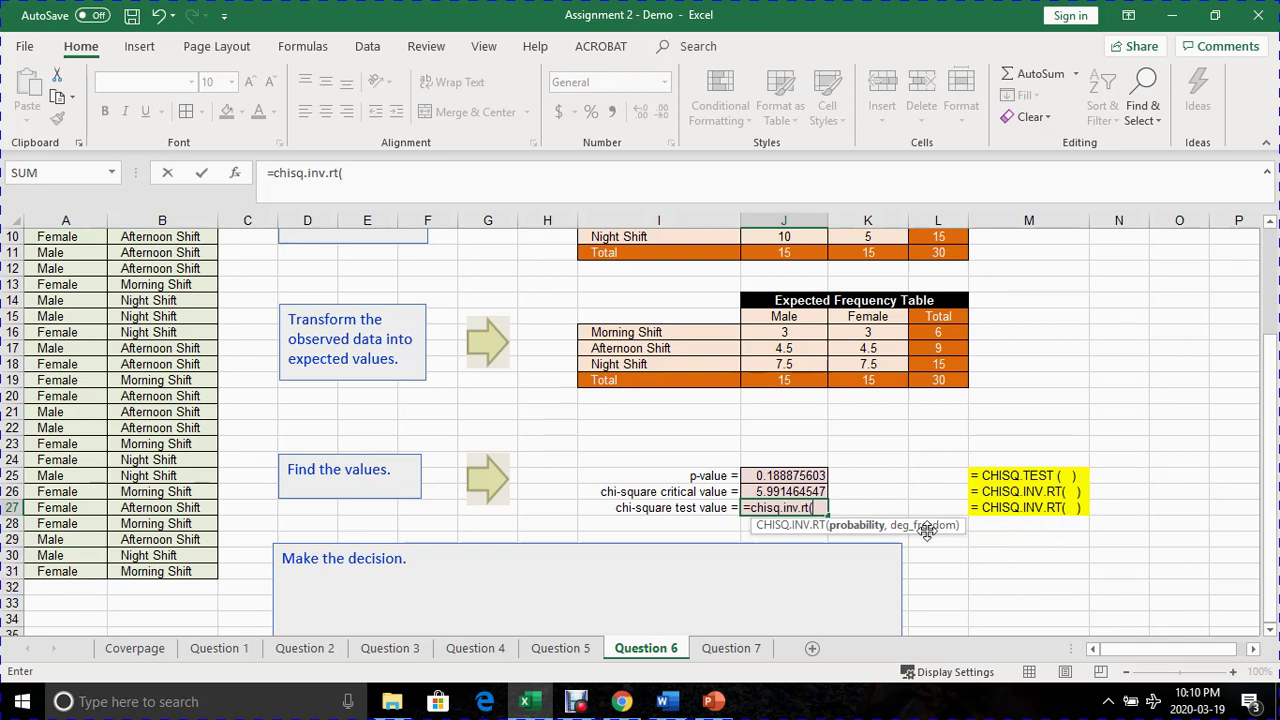
pyautogui.click(786, 476)
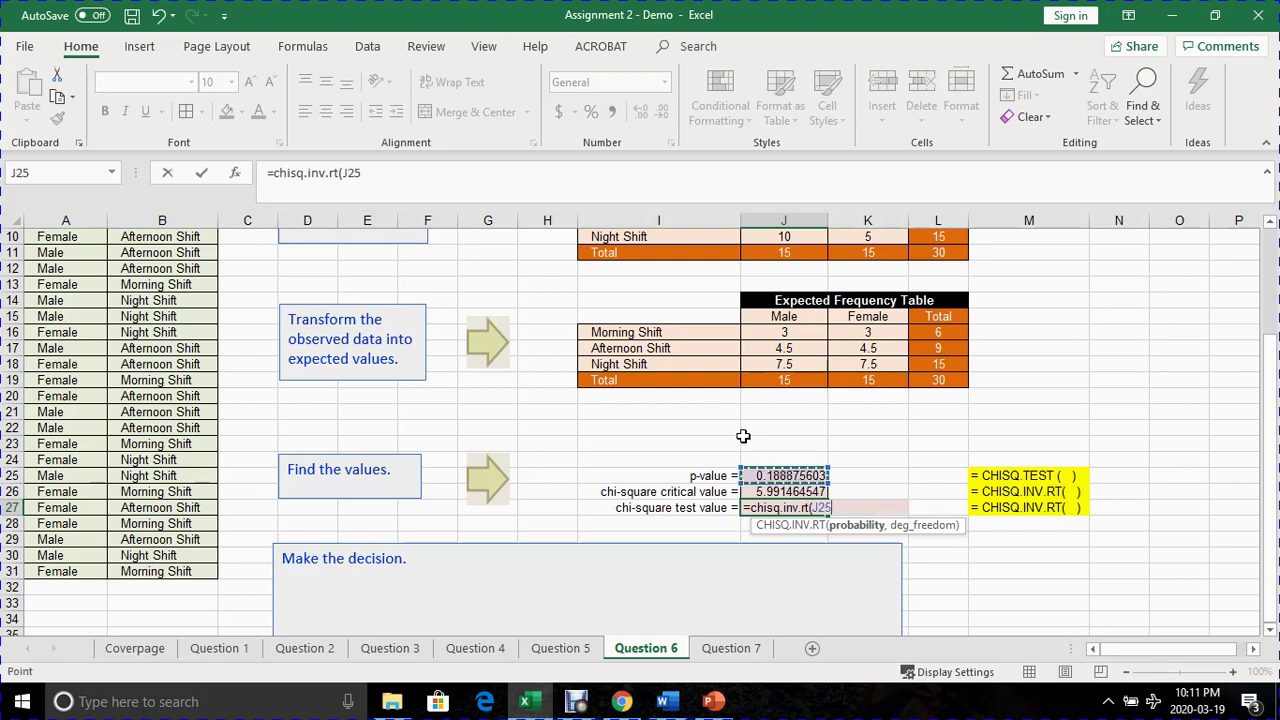
pyautogui.write(',')
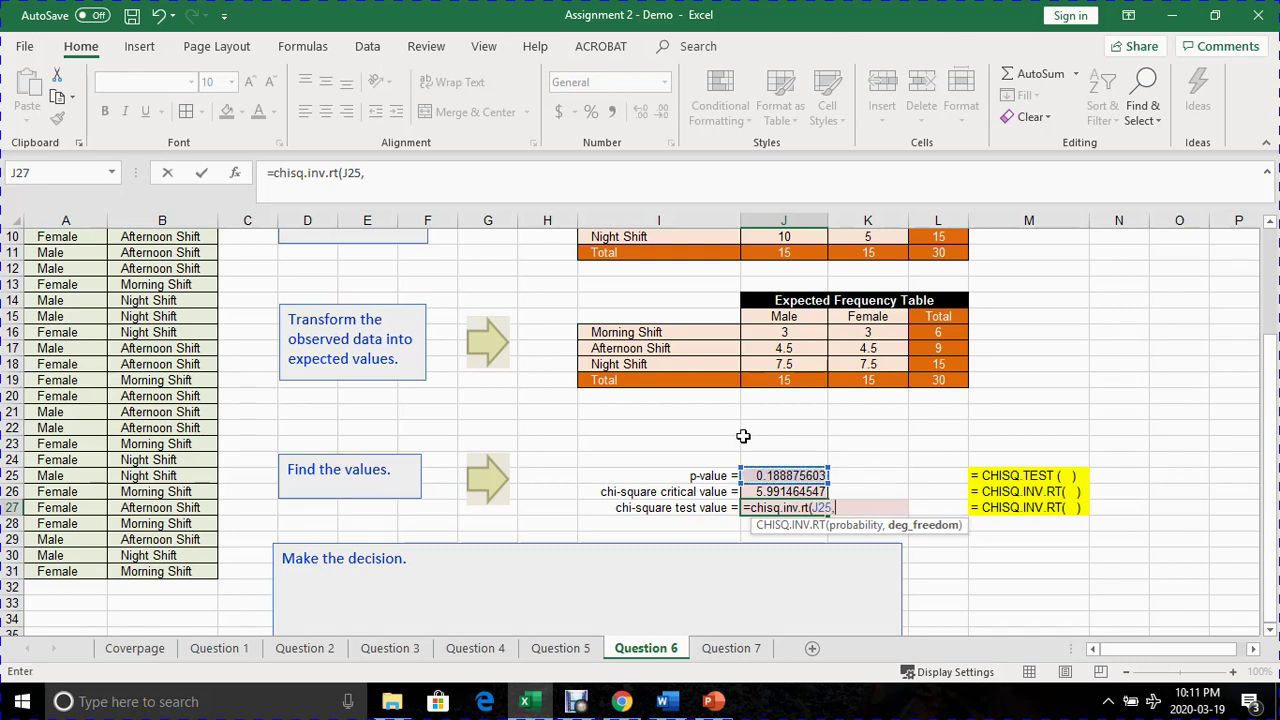
pyautogui.write('2)')
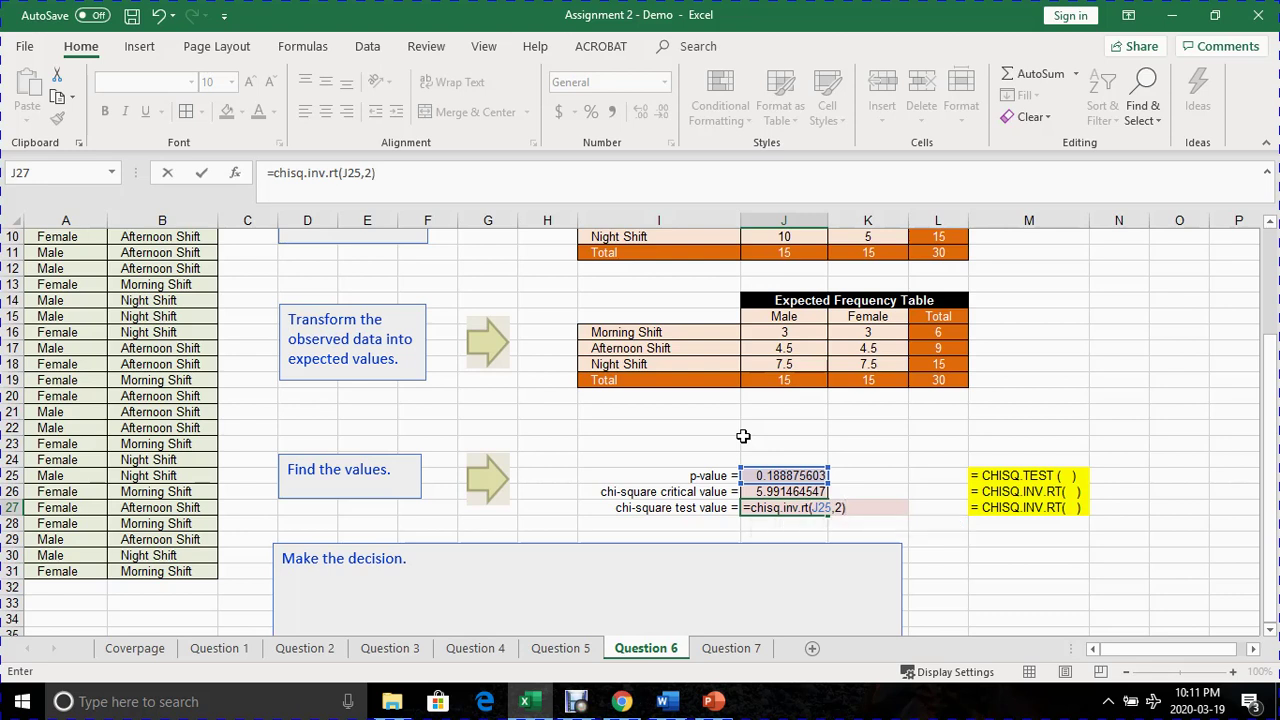
pyautogui.press('Return')
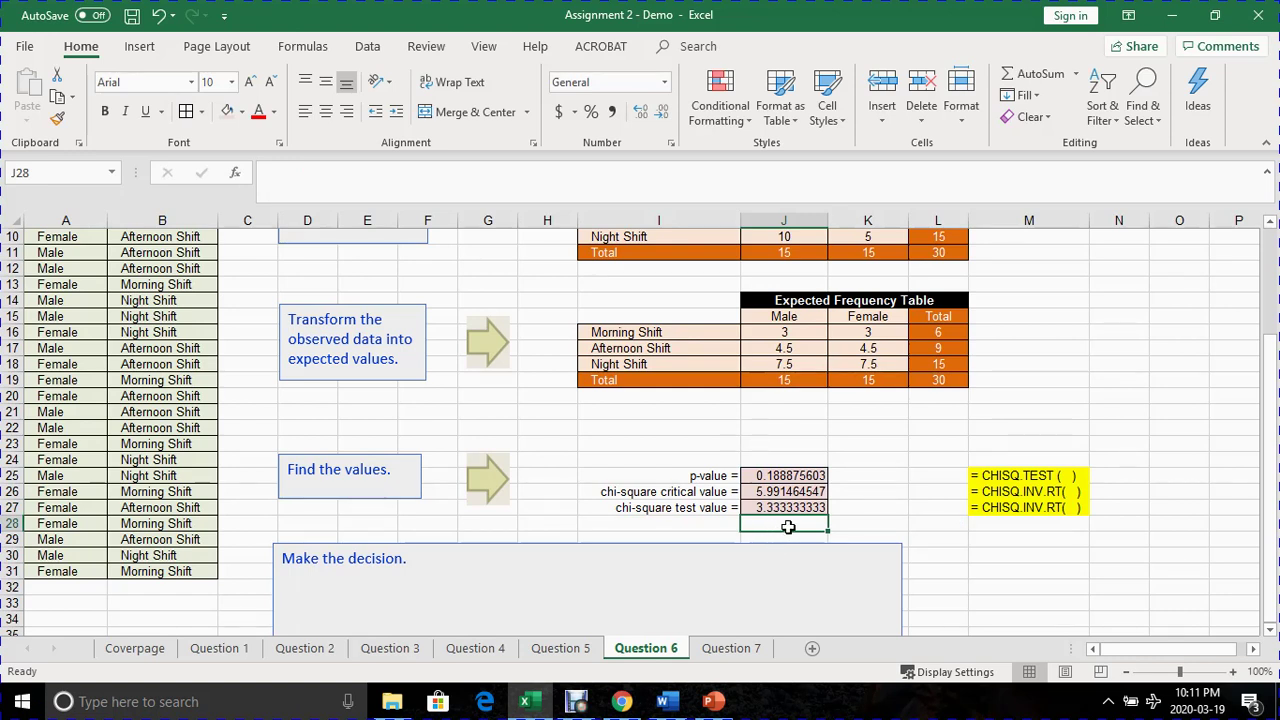
# - Compare the chi-square test value in J27 with the critical value in J26, including their formulas
pyautogui.click(873, 516)
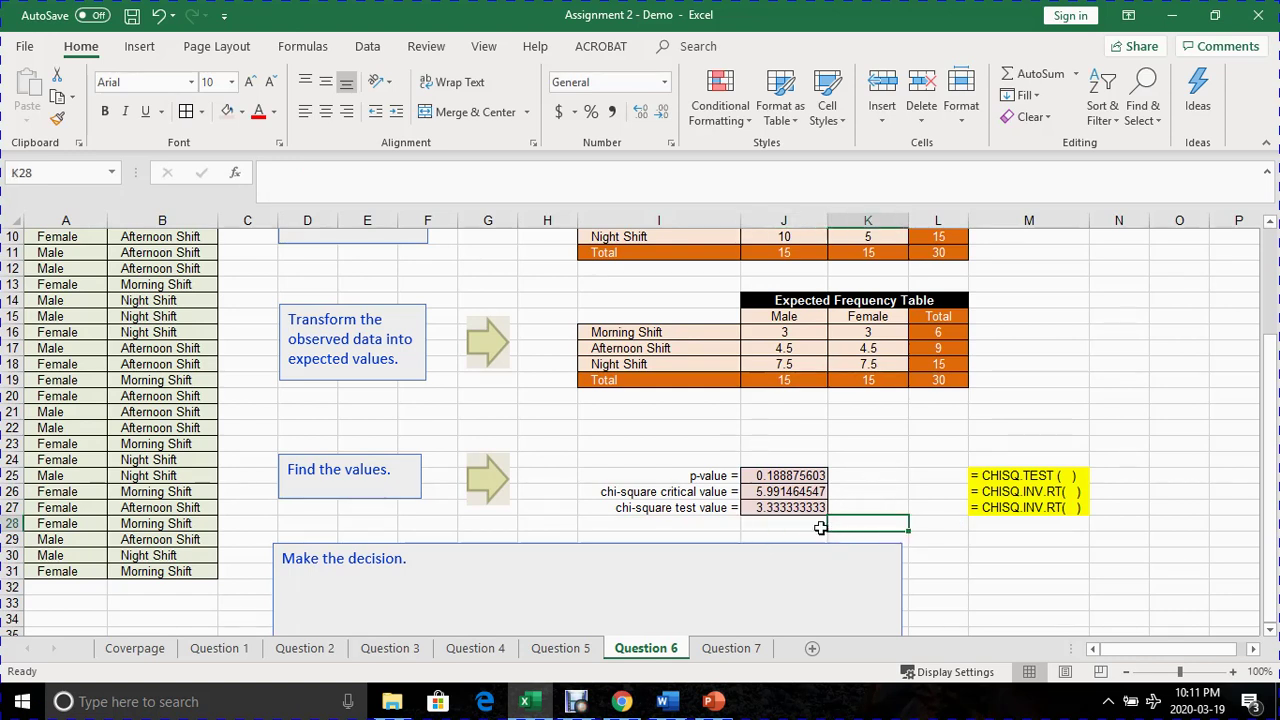
pyautogui.click(760, 508)
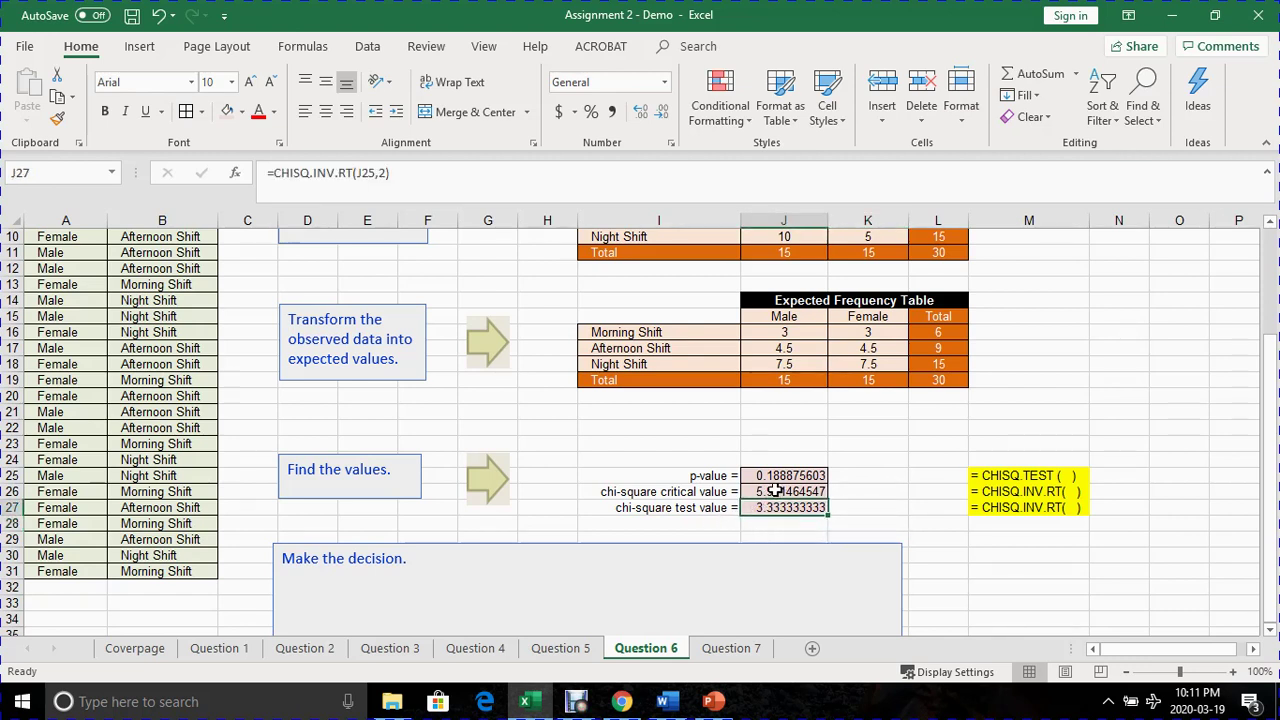
pyautogui.click(775, 491)
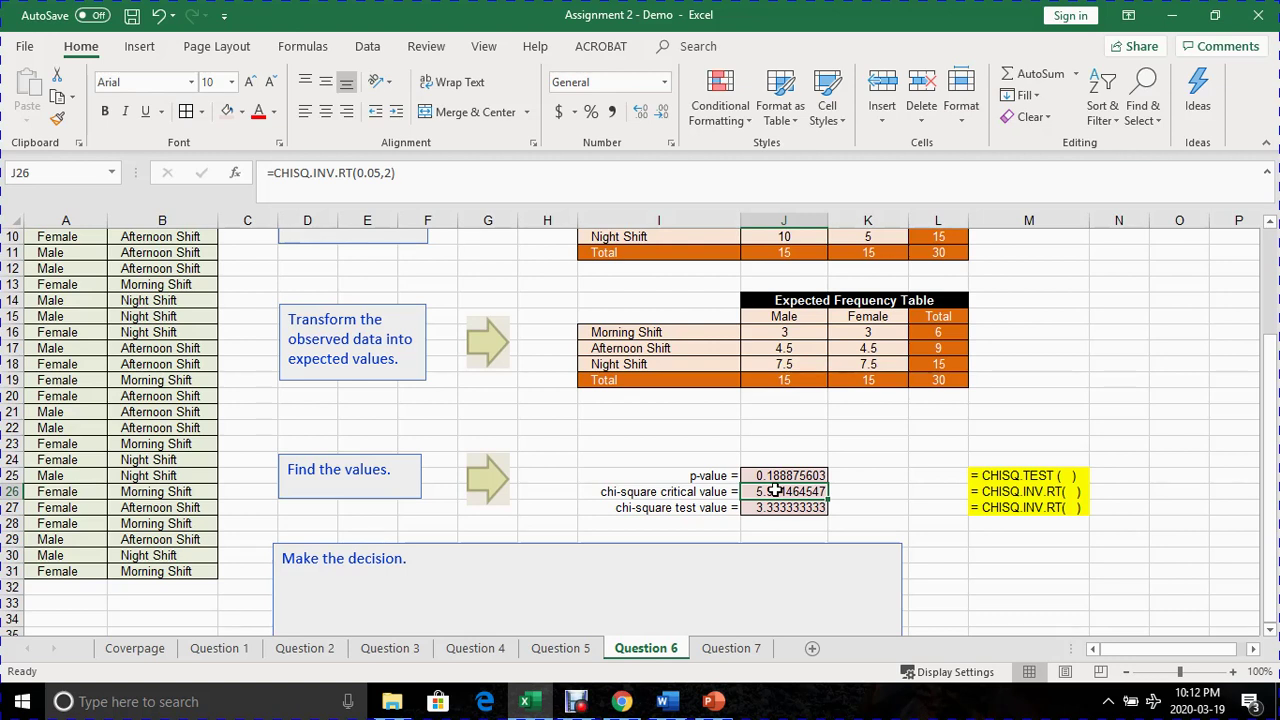
# - Check the p-value in J25 against the 5% significance level in the Question 6 text, alongside the chi-square test value
pyautogui.scroll(2, 790, 530)
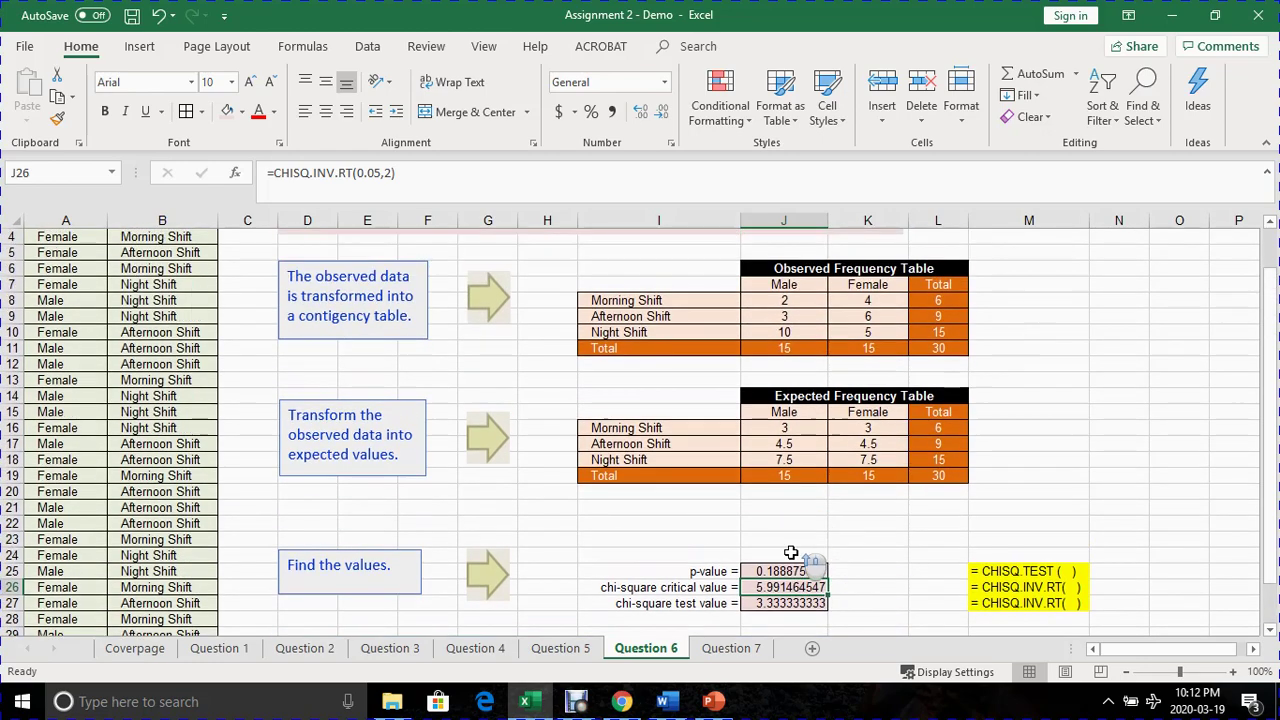
pyautogui.click(790, 572)
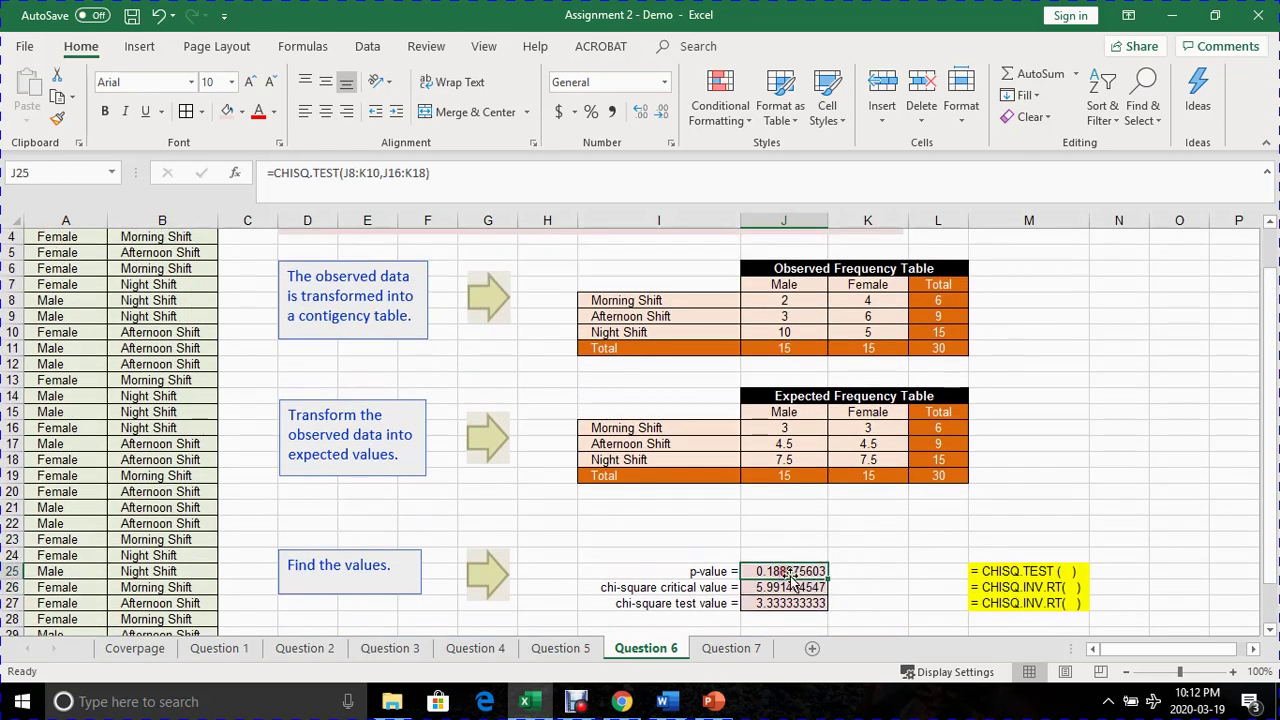
pyautogui.scroll(1, 790, 585)
pyautogui.scroll(-1, 787, 592)
pyautogui.scroll(1, 787, 592)
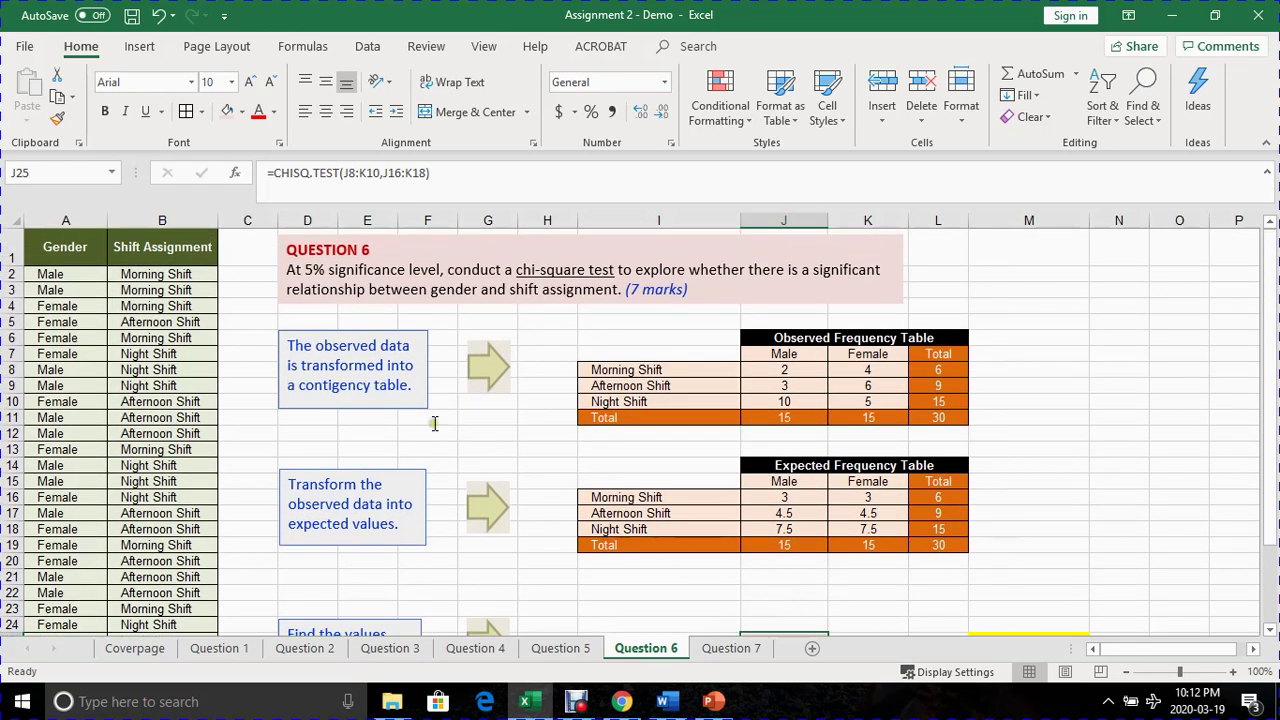
pyautogui.scroll(-1, 540, 340)
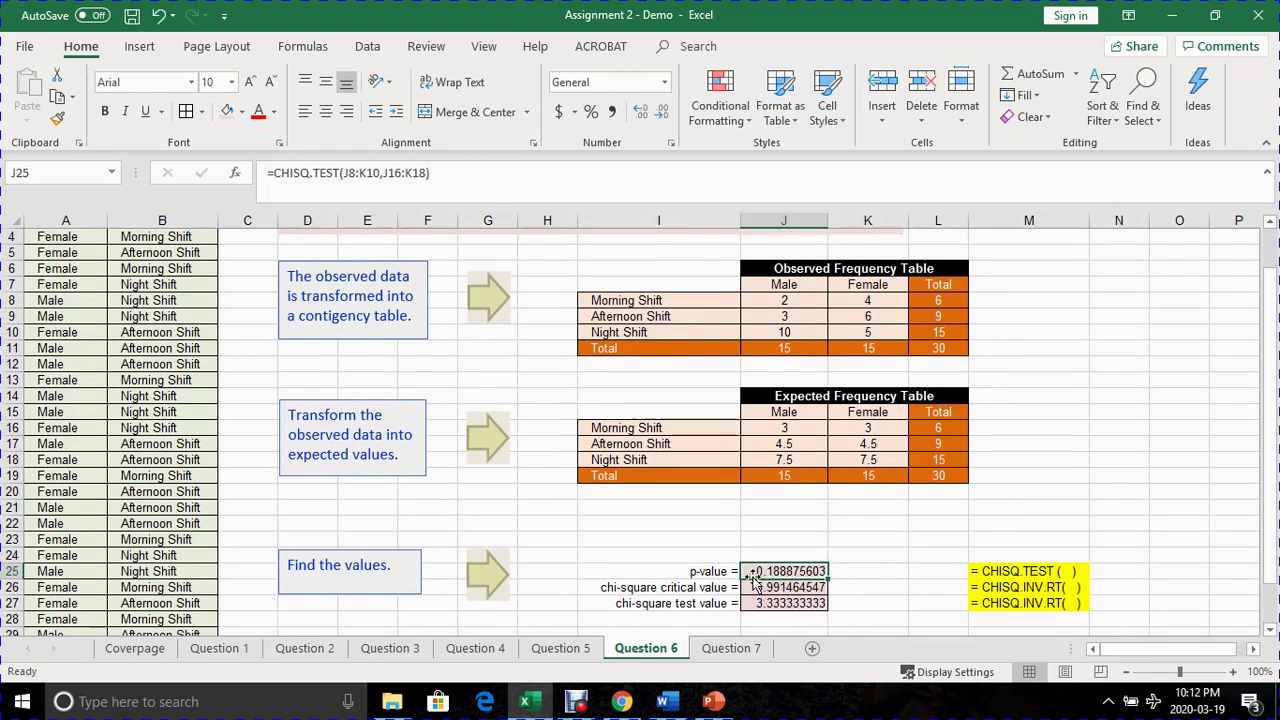
pyautogui.click(777, 603)
pyautogui.click(776, 572)
pyautogui.scroll(1, 650, 588)
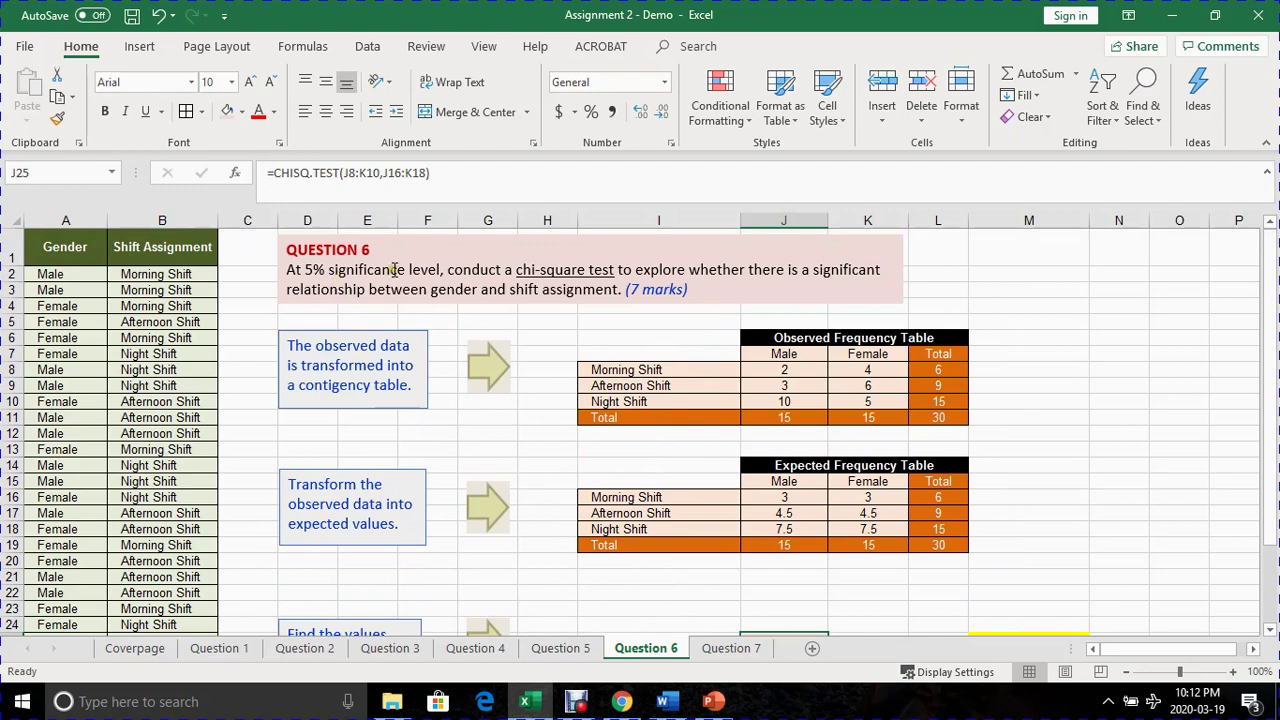
pyautogui.scroll(-2, 674, 474)
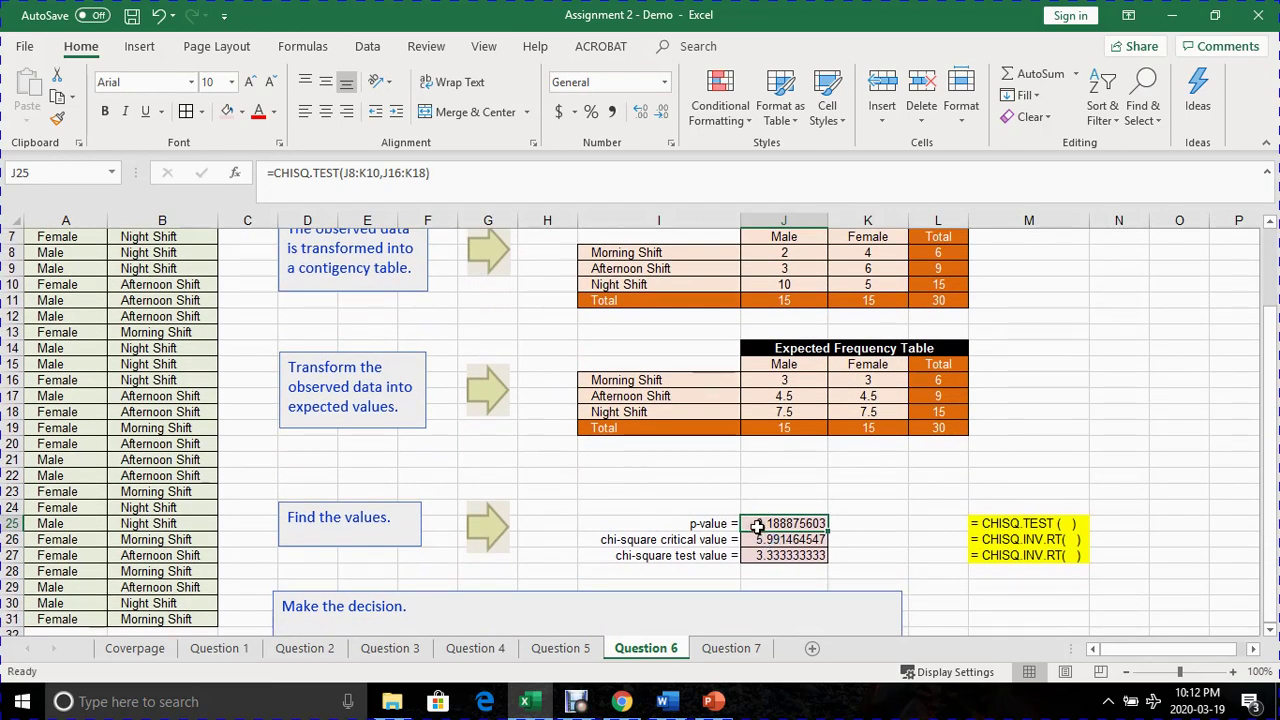
pyautogui.scroll(2, 758, 526)
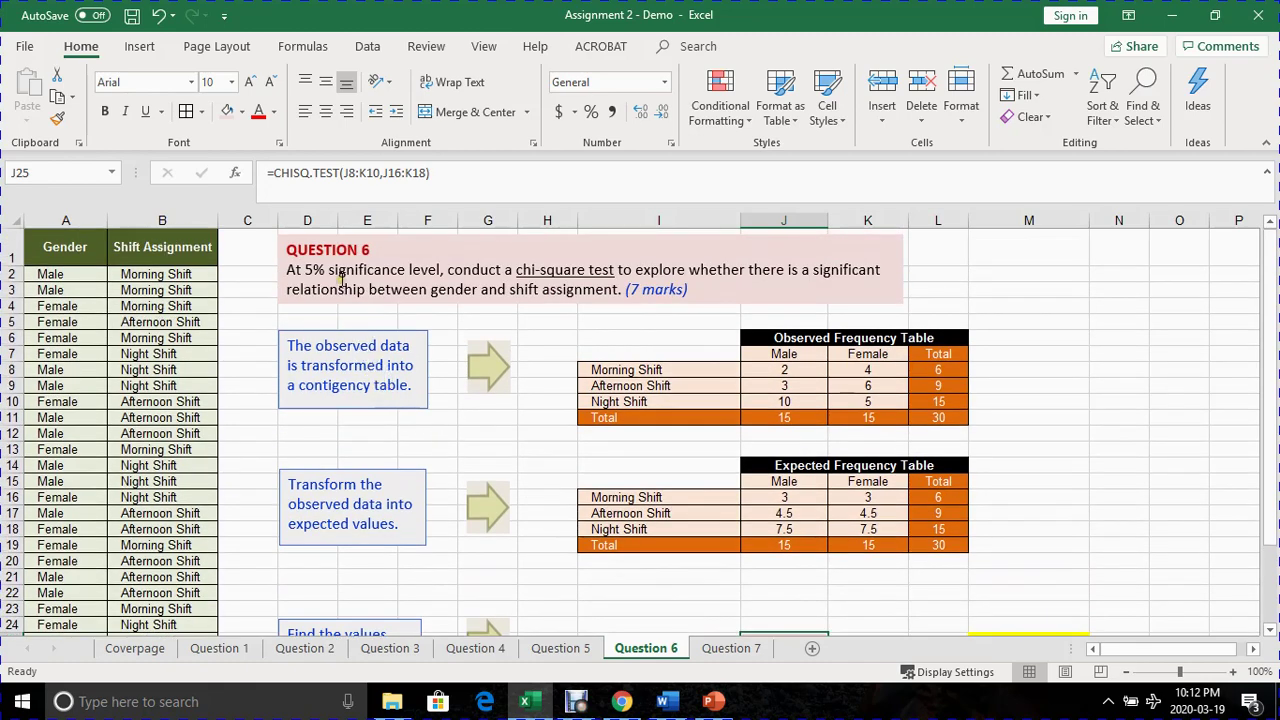
pyautogui.scroll(-3, 585, 410)
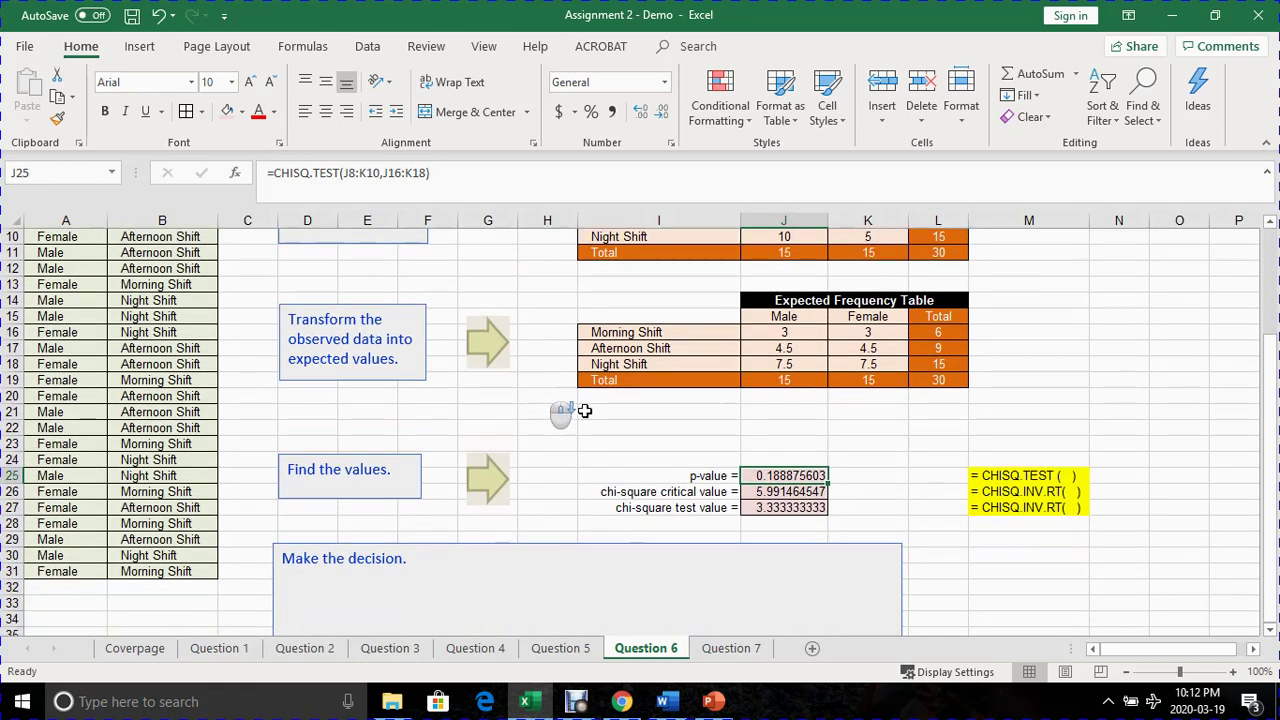
# - In the decision box, write the null hypothesis "Null: No relationship between gender and shift assignment" under the heading
pyautogui.scroll(-2, 585, 410)
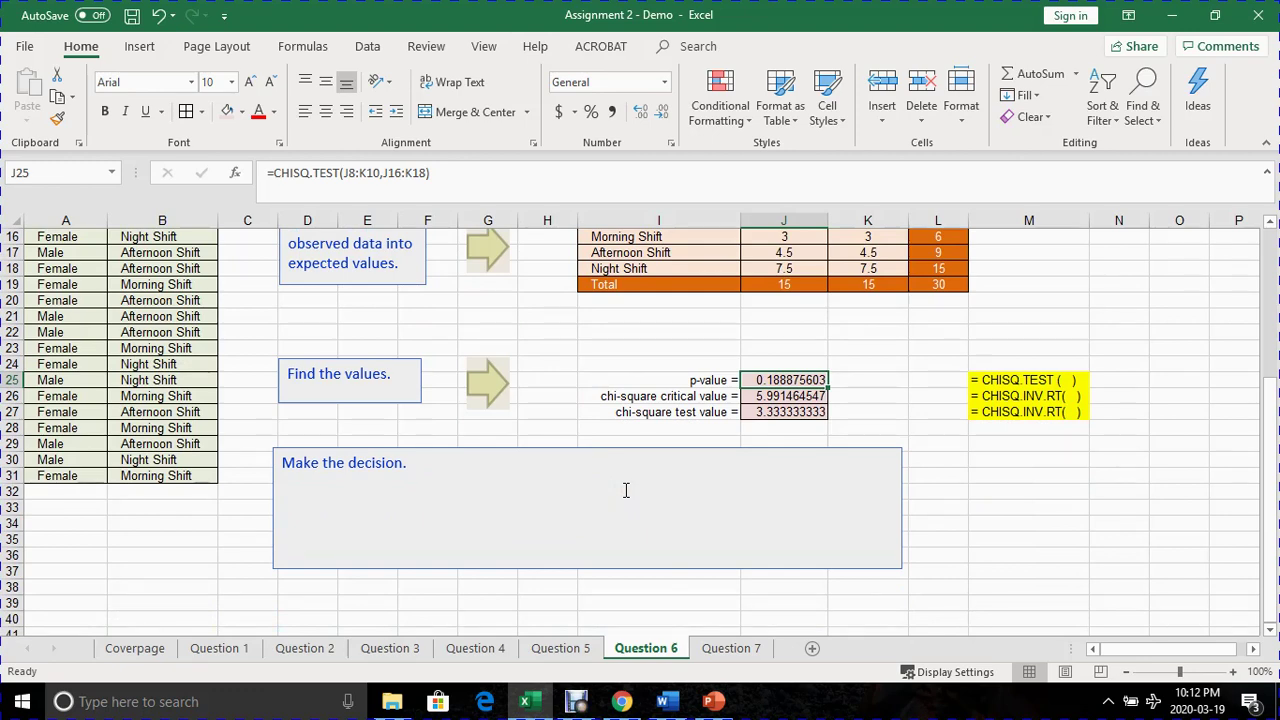
pyautogui.scroll(1, 628, 478)
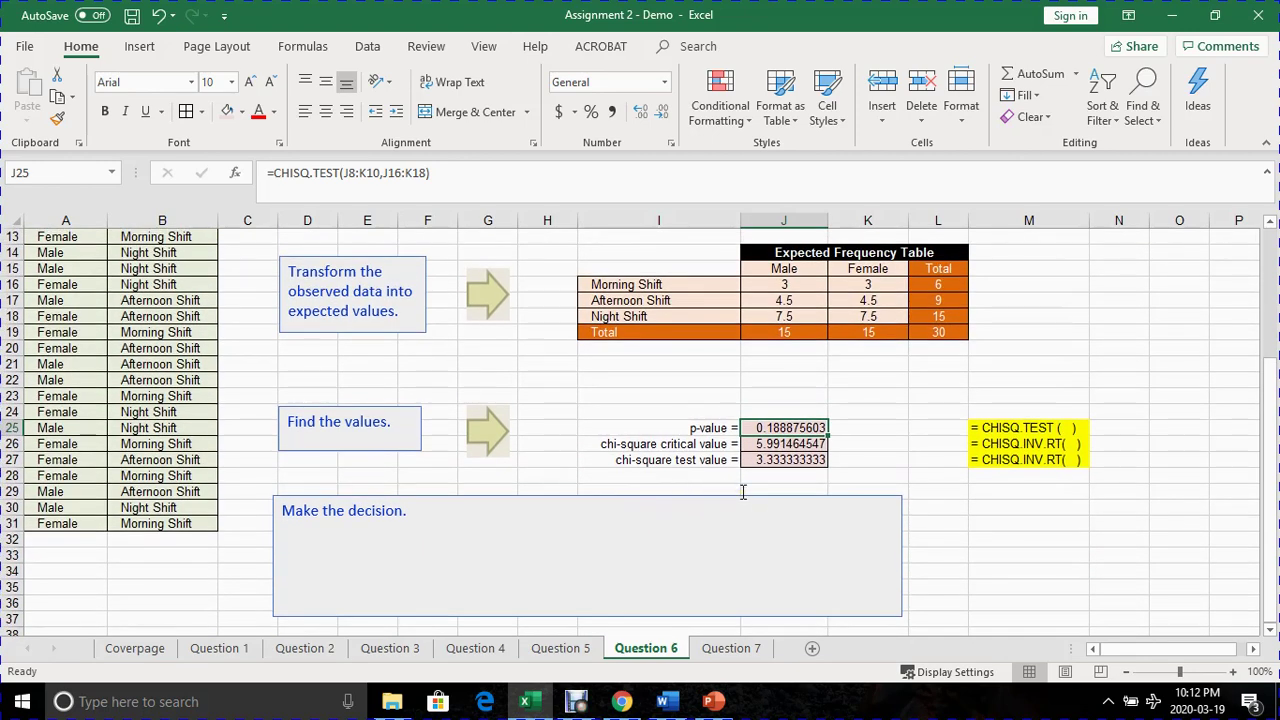
pyautogui.click(311, 535)
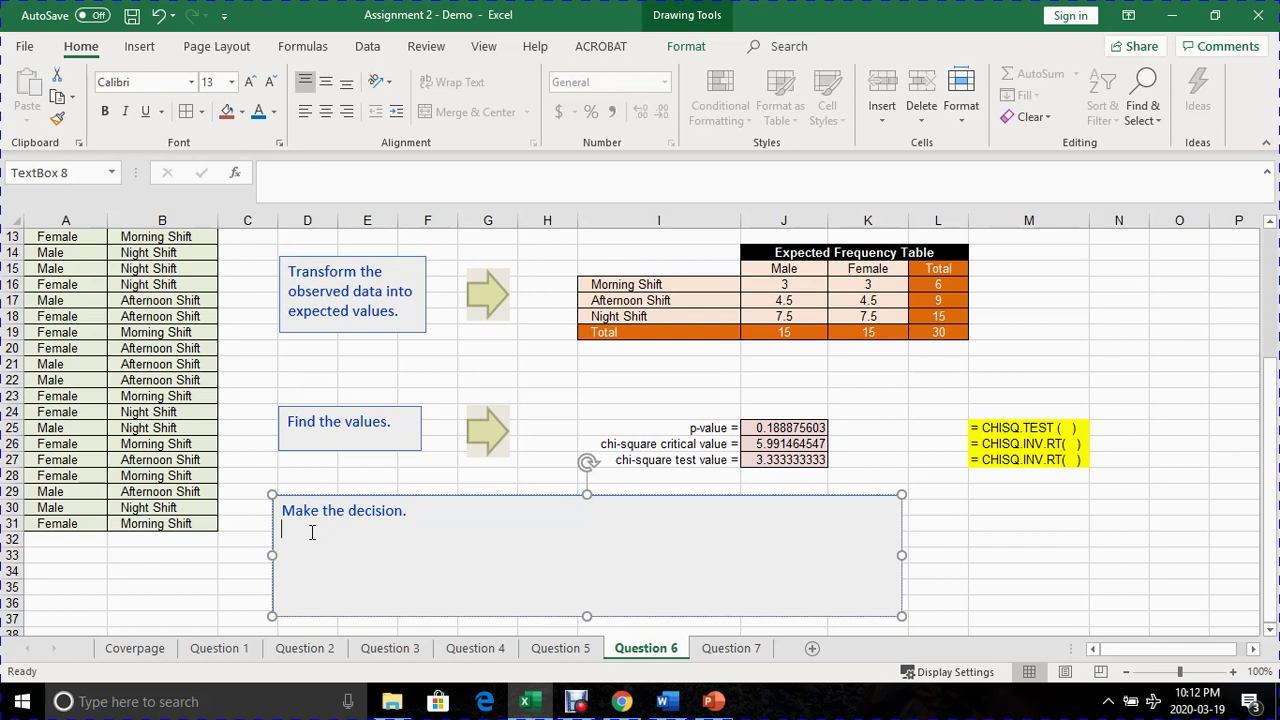
pyautogui.write('Null: No relato')
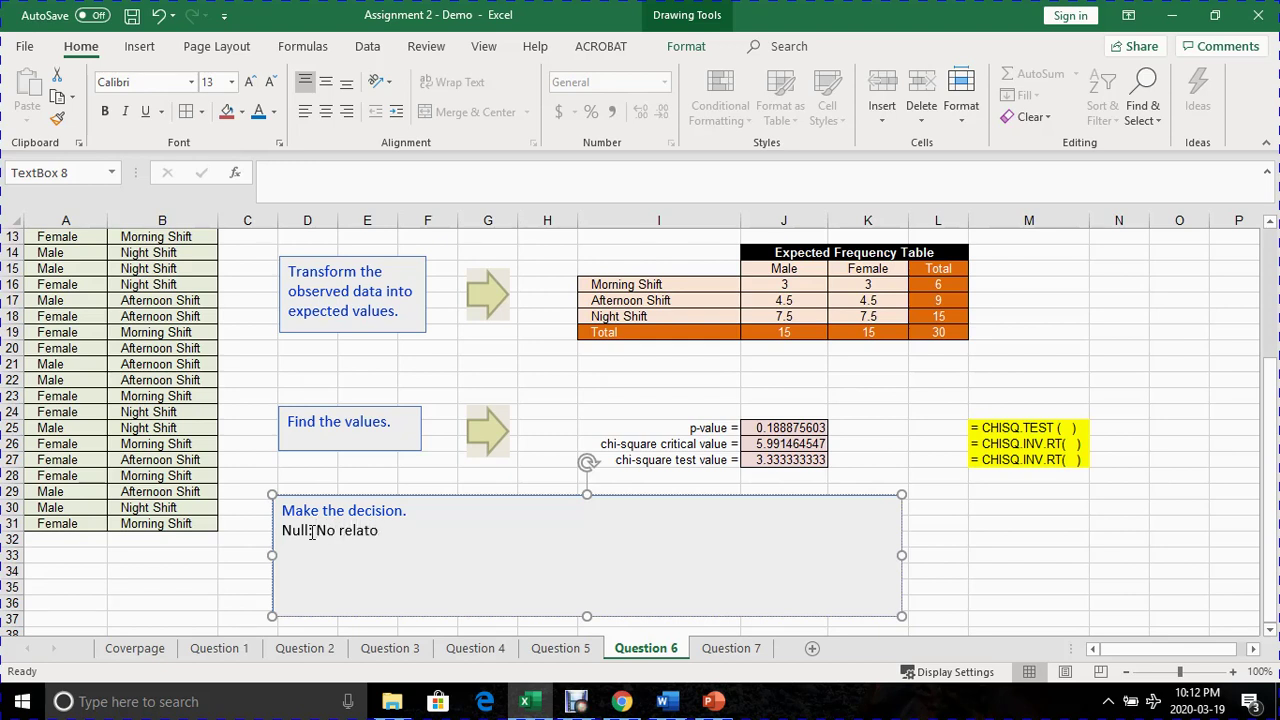
pyautogui.press('BackSpace')
pyautogui.write('ionship between gender')
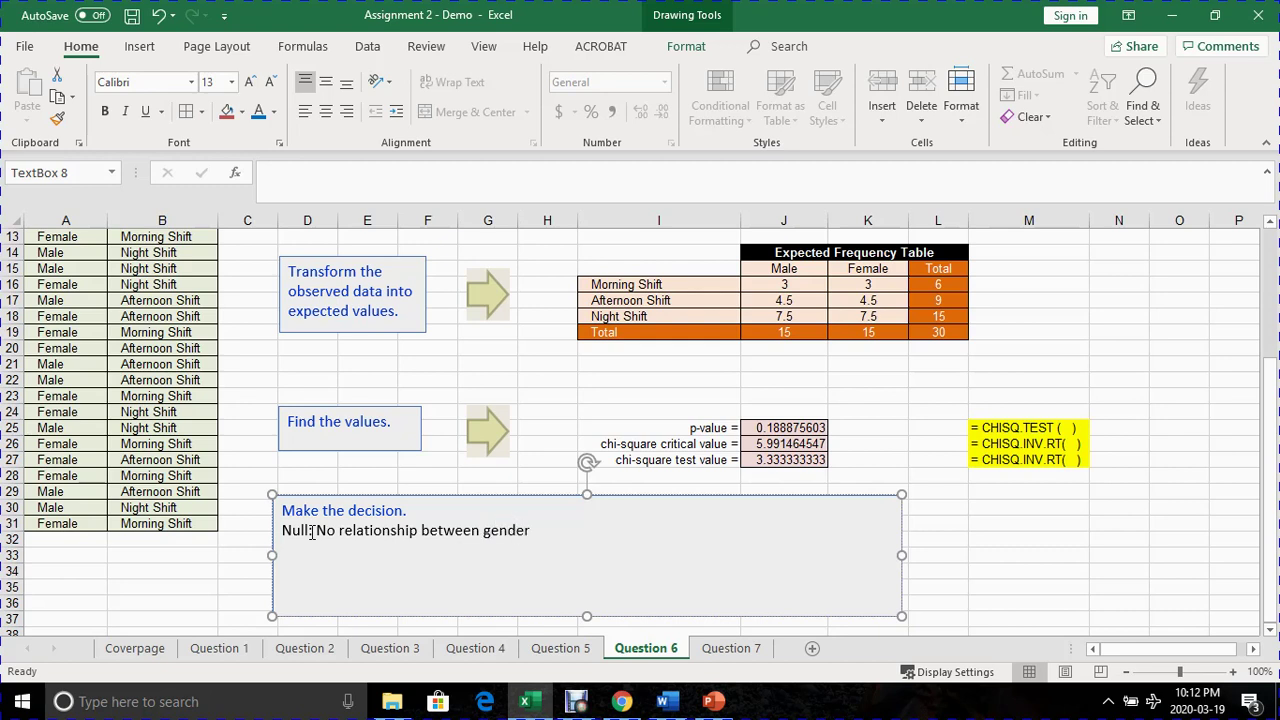
pyautogui.write(' and shift assignment')
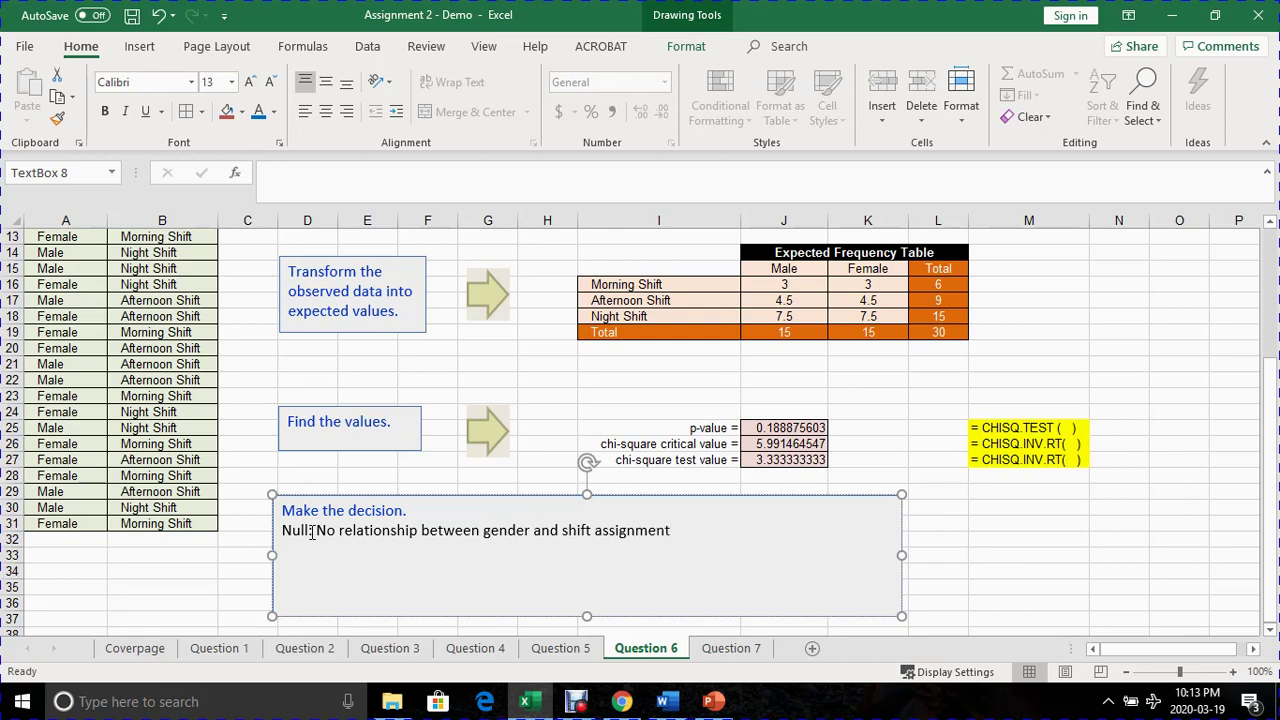
# - Add the line "Alternative: There is a relationship between gender and shift assignment." below the null hypothesis
pyautogui.press('Return')
pyautogui.write('A')
pyautogui.write('ly')
pyautogui.write('ternative')
pyautogui.write(': There is a')
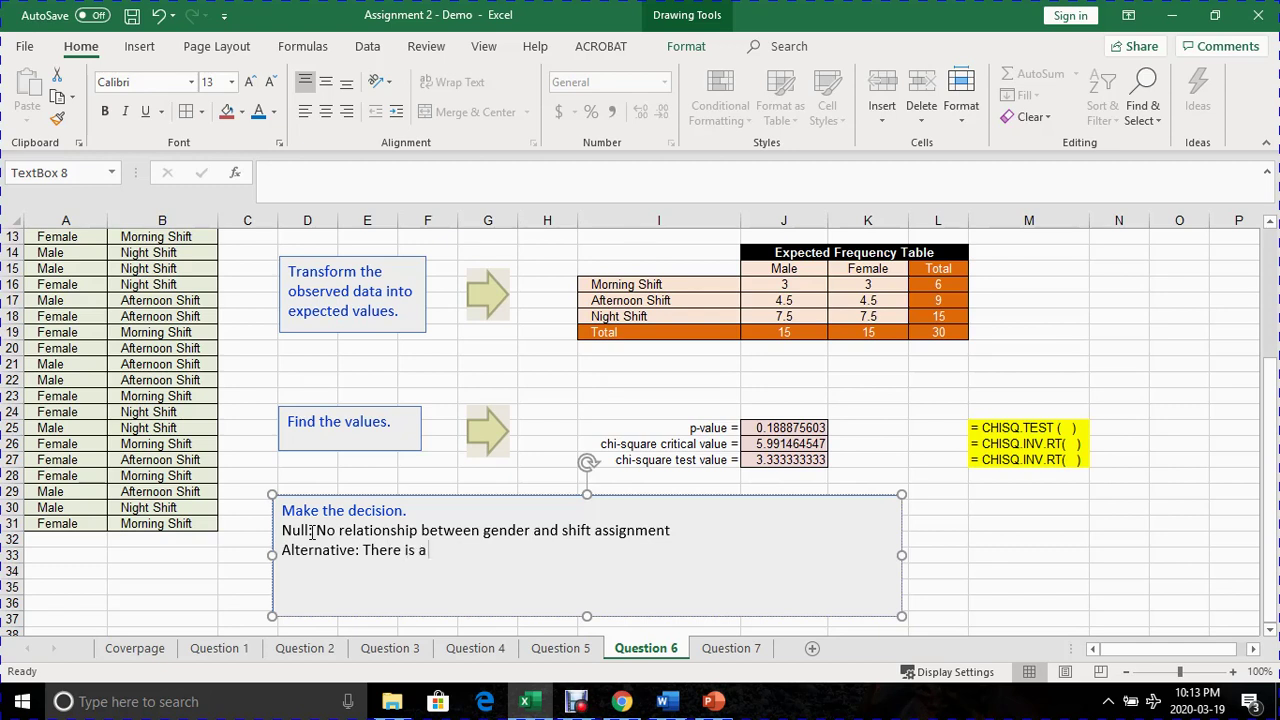
pyautogui.write(' relationship be')
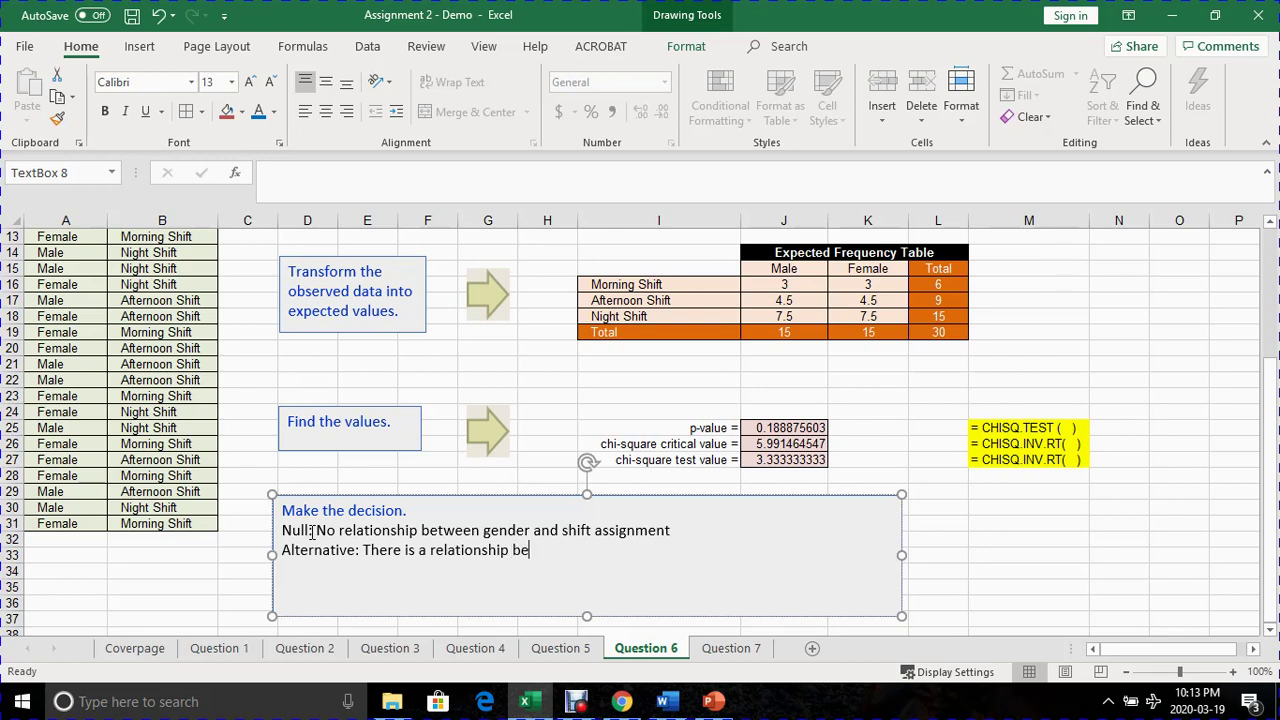
pyautogui.write('tween gender and shi')
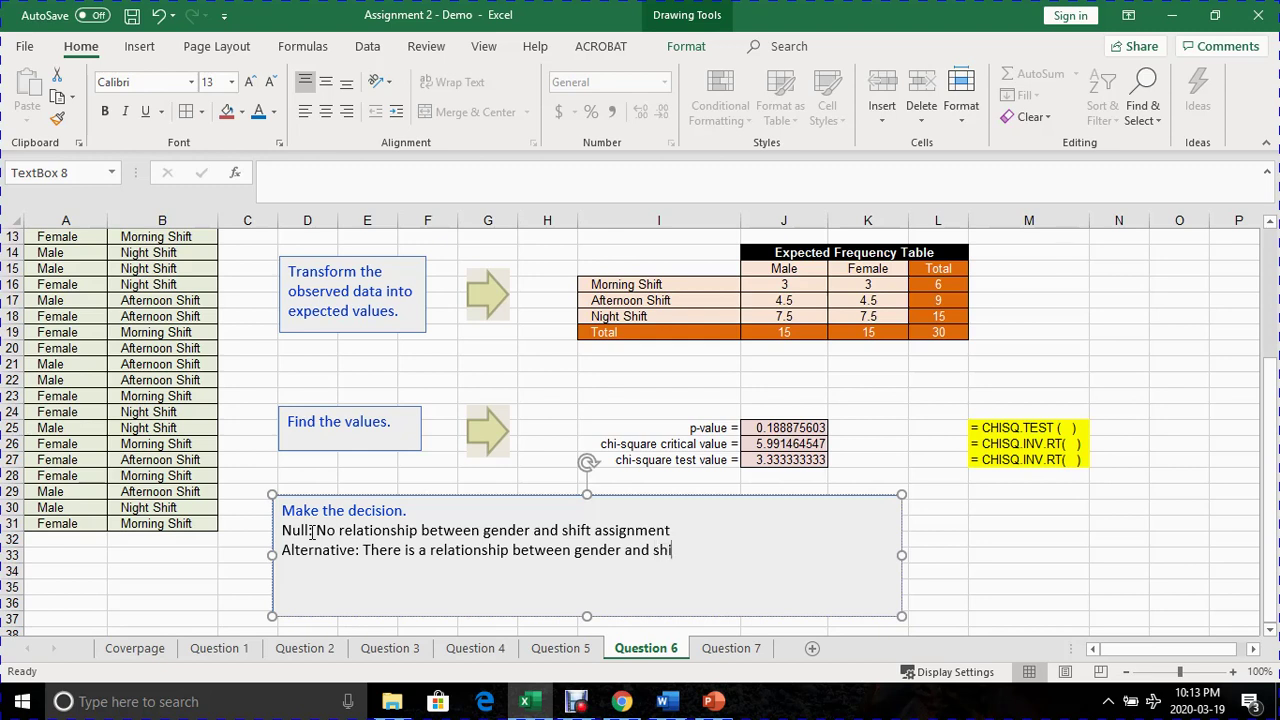
pyautogui.write('ft assignment.')
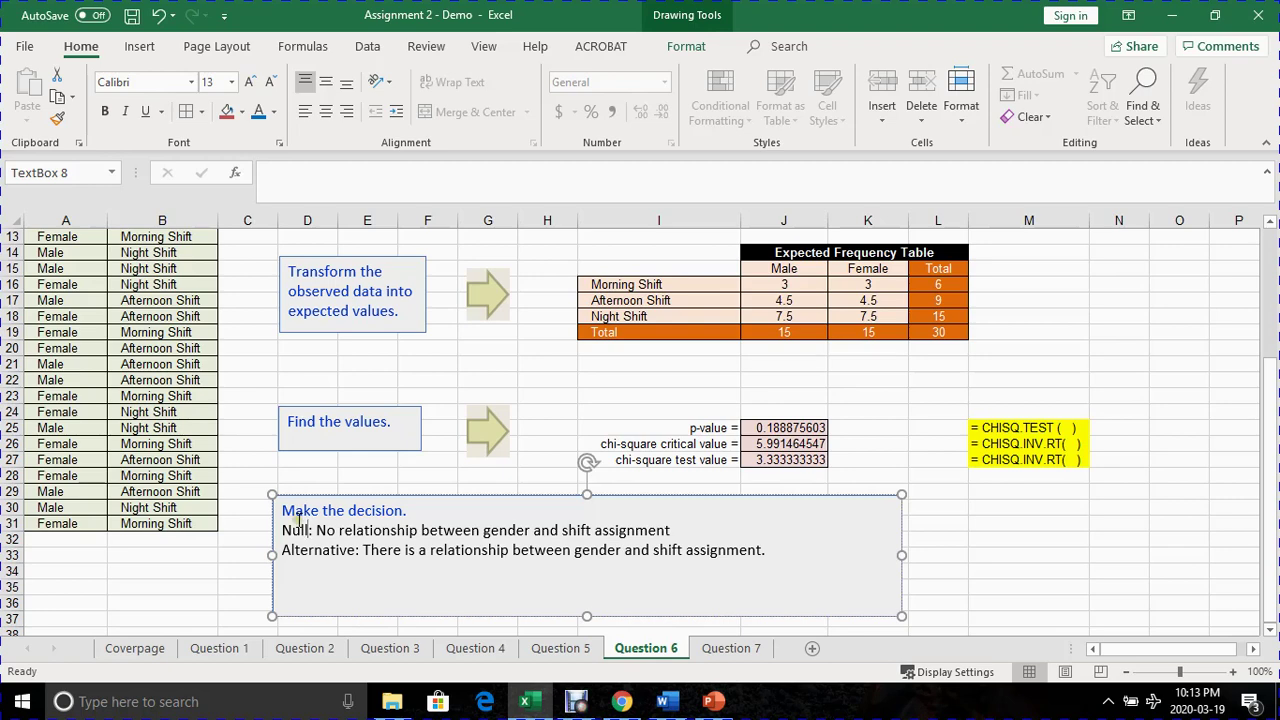
pyautogui.scroll(4, 208, 440)
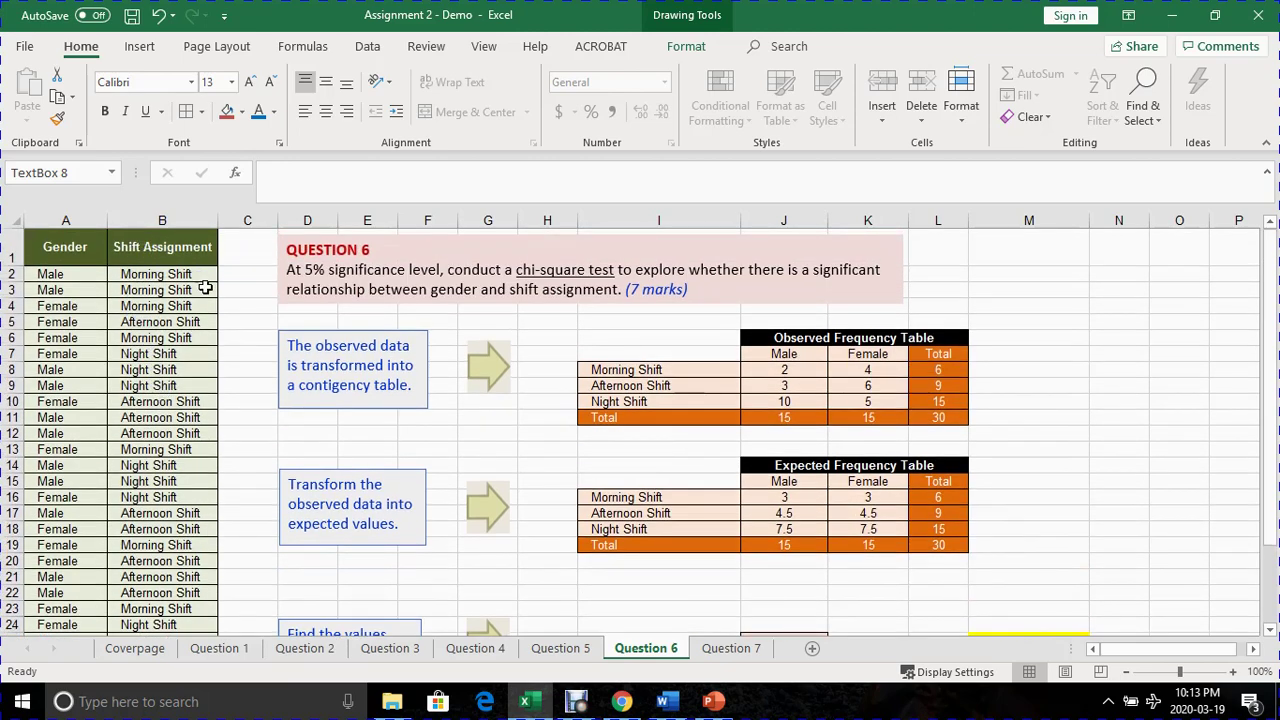
# - End the null hypothesis line in the decision box with a period
pyautogui.scroll(-4, 223, 363)
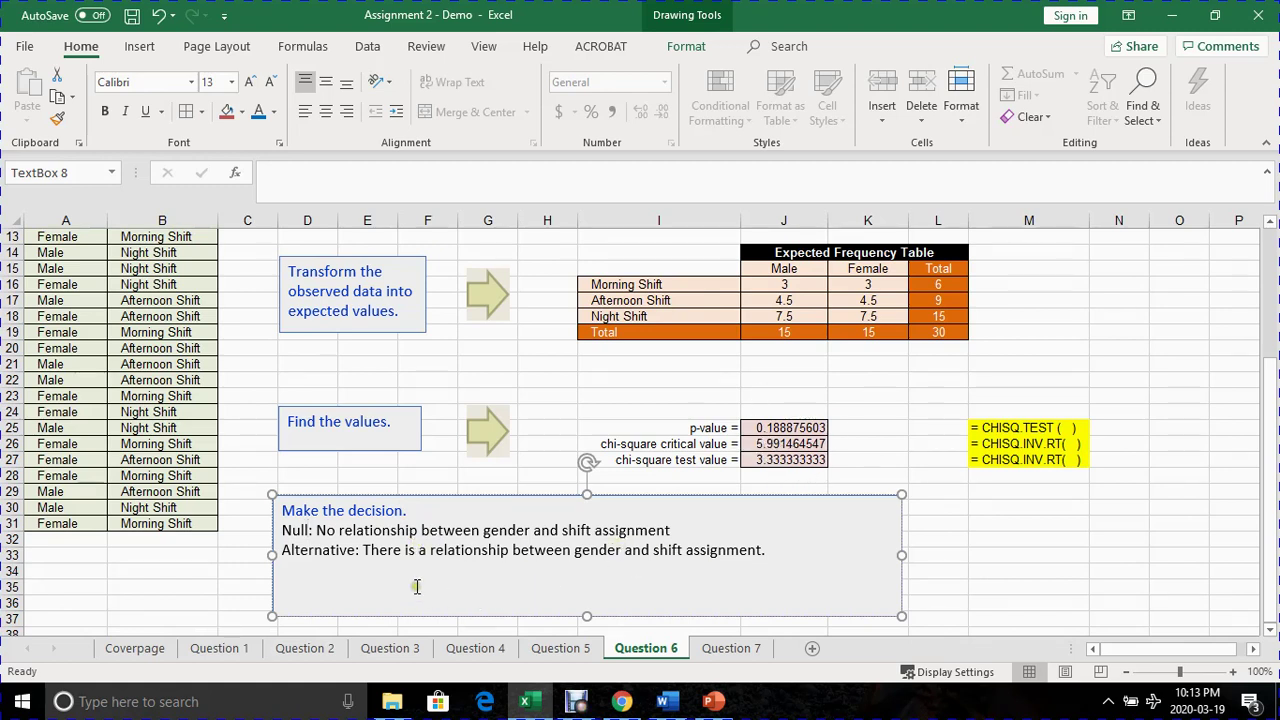
pyautogui.click(693, 531)
pyautogui.write('.')
# - Below the hypotheses, after a blank line, add "The null is valid statement, hence there is no relationship between gender and shift assignment ."
pyautogui.click(788, 551)
pyautogui.press('Return')
pyautogui.write('The null is valid stat')
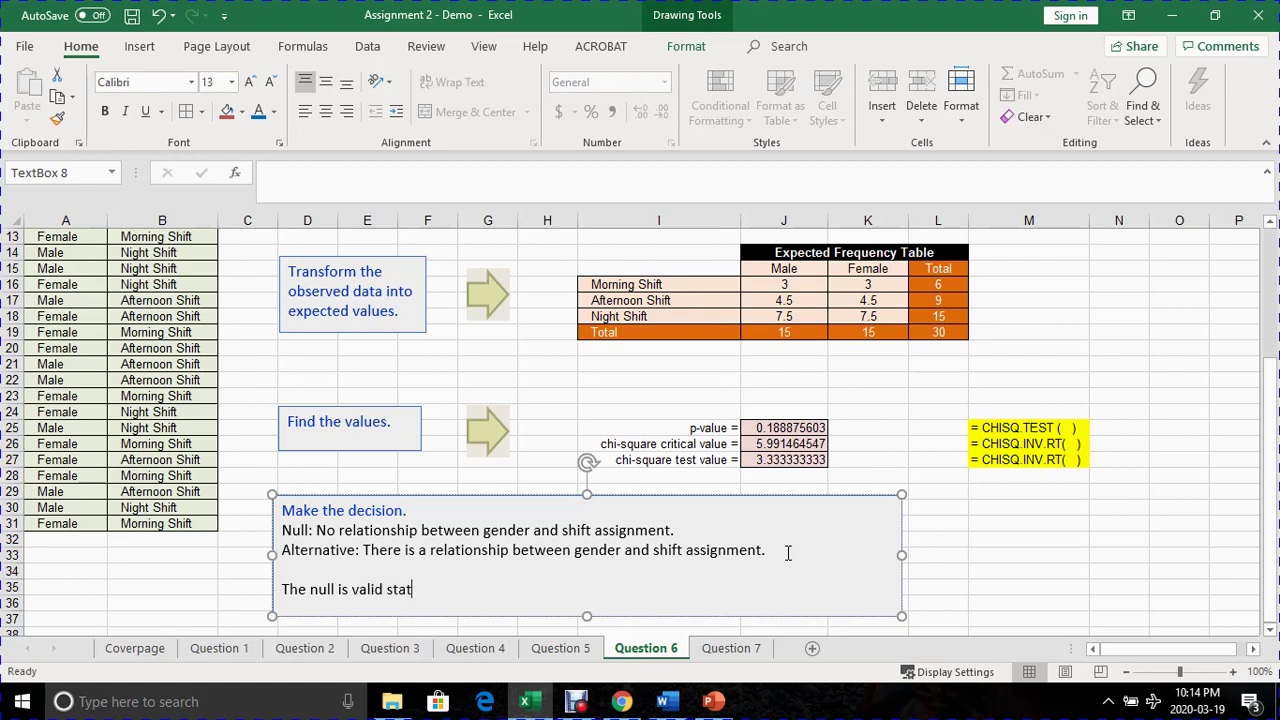
pyautogui.write('ement, hence there is')
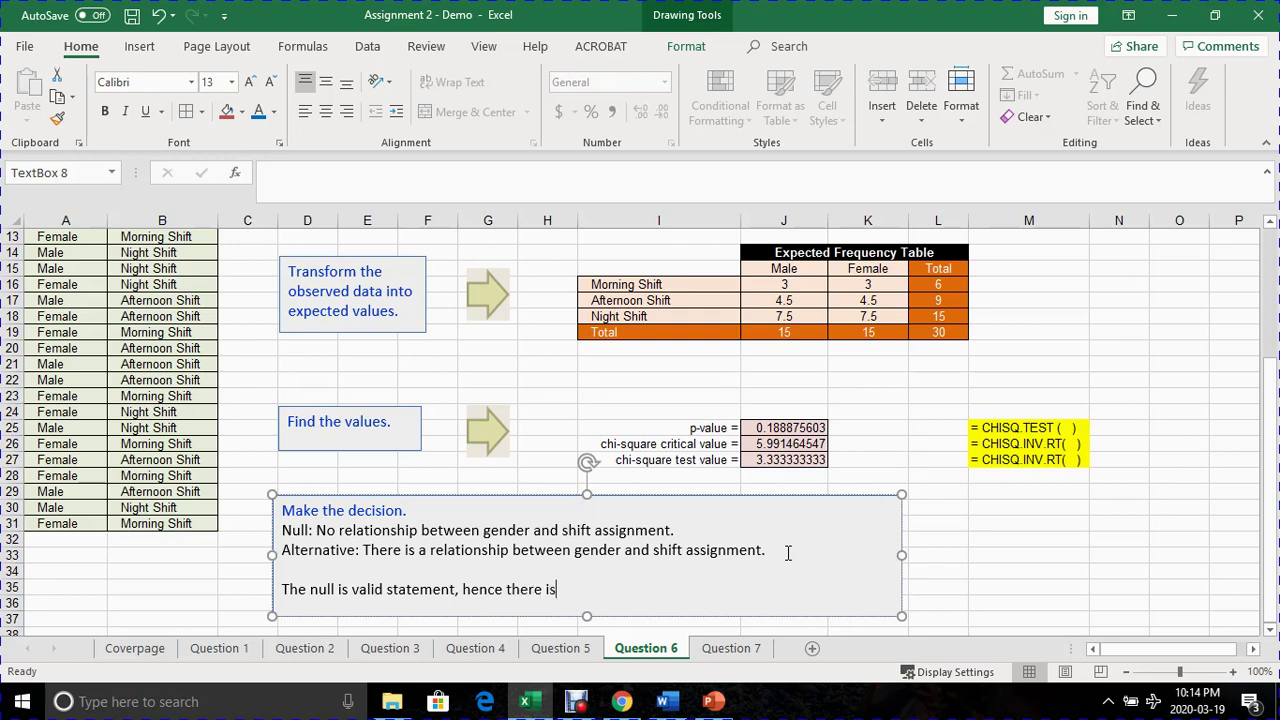
pyautogui.write(' no relationship between')
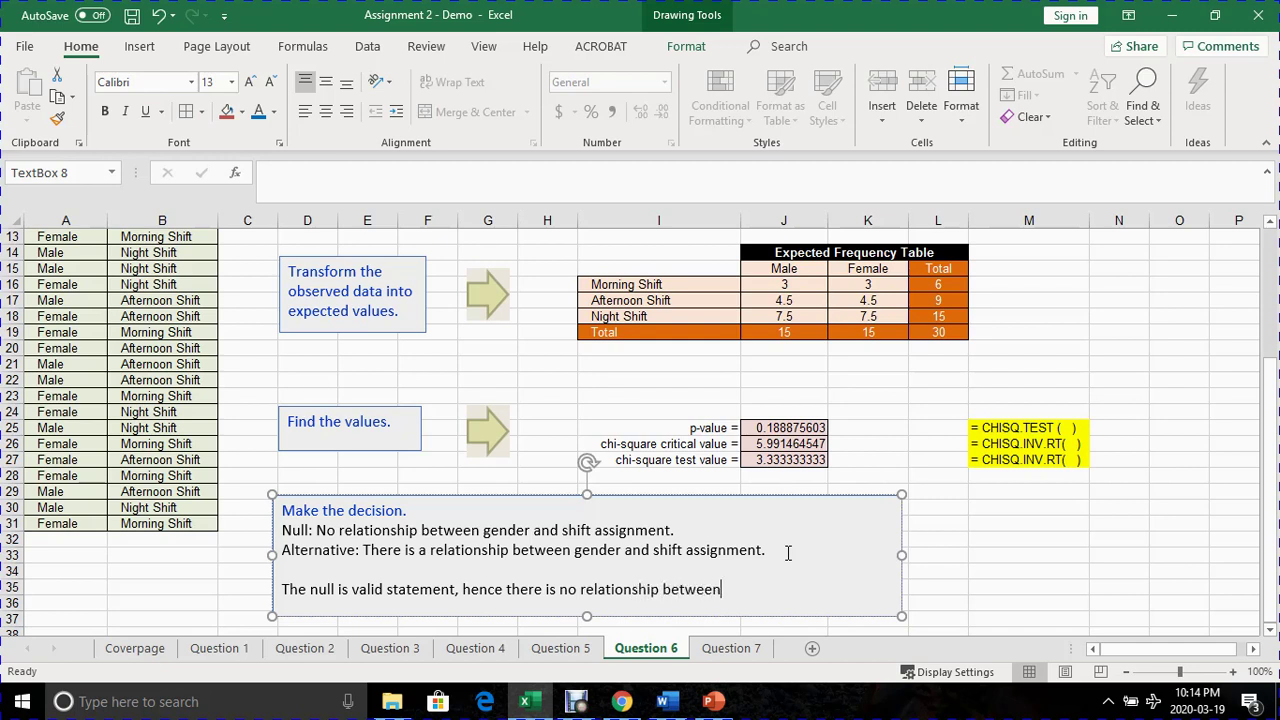
pyautogui.write(' gender and shift assignment ')
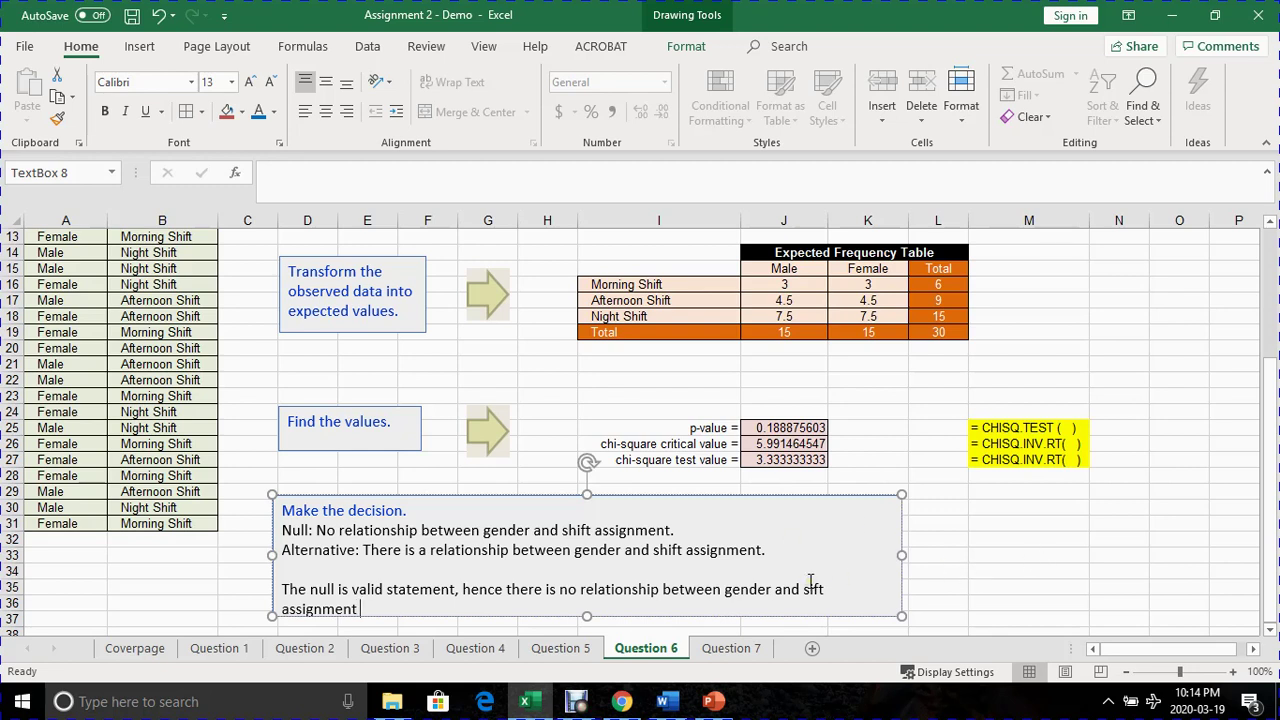
pyautogui.write('.')
pyautogui.click(809, 591)
pyautogui.write('h')
# - Continue the decision text with the sentence "The test value is less than the critical value."
pyautogui.click(368, 609)
pyautogui.write('The test value is ')
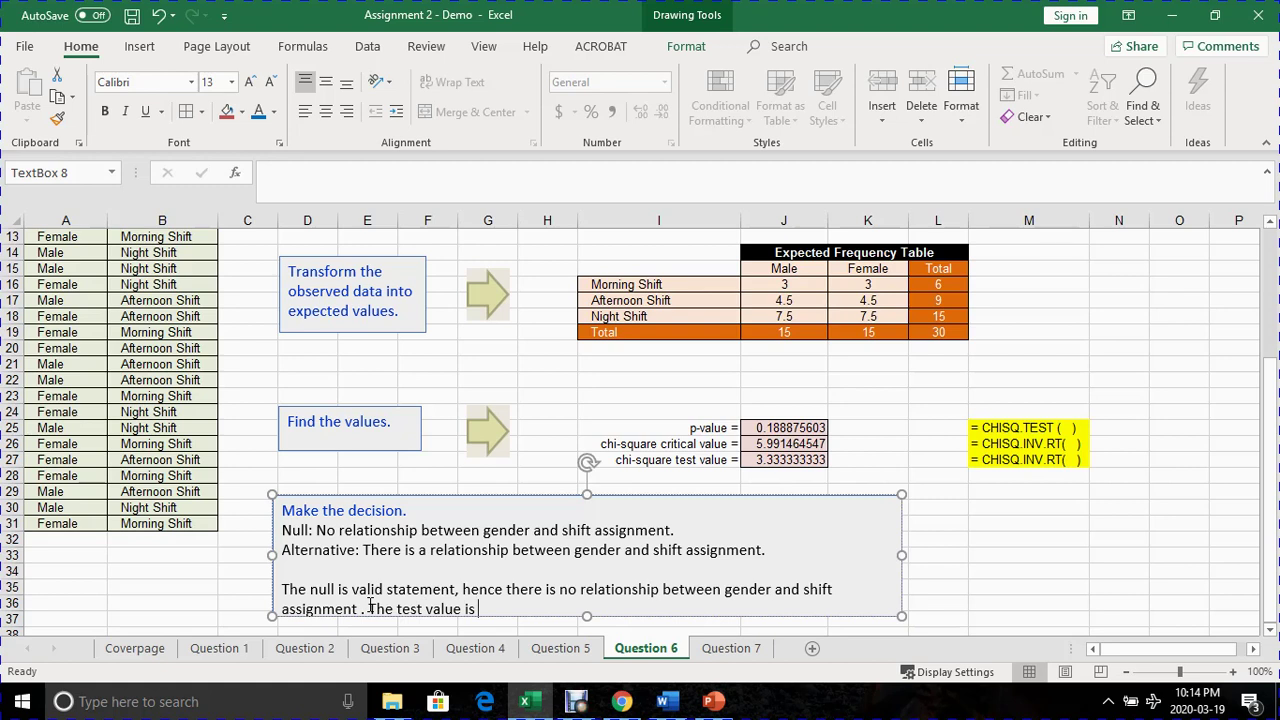
pyautogui.write('less than the criti')
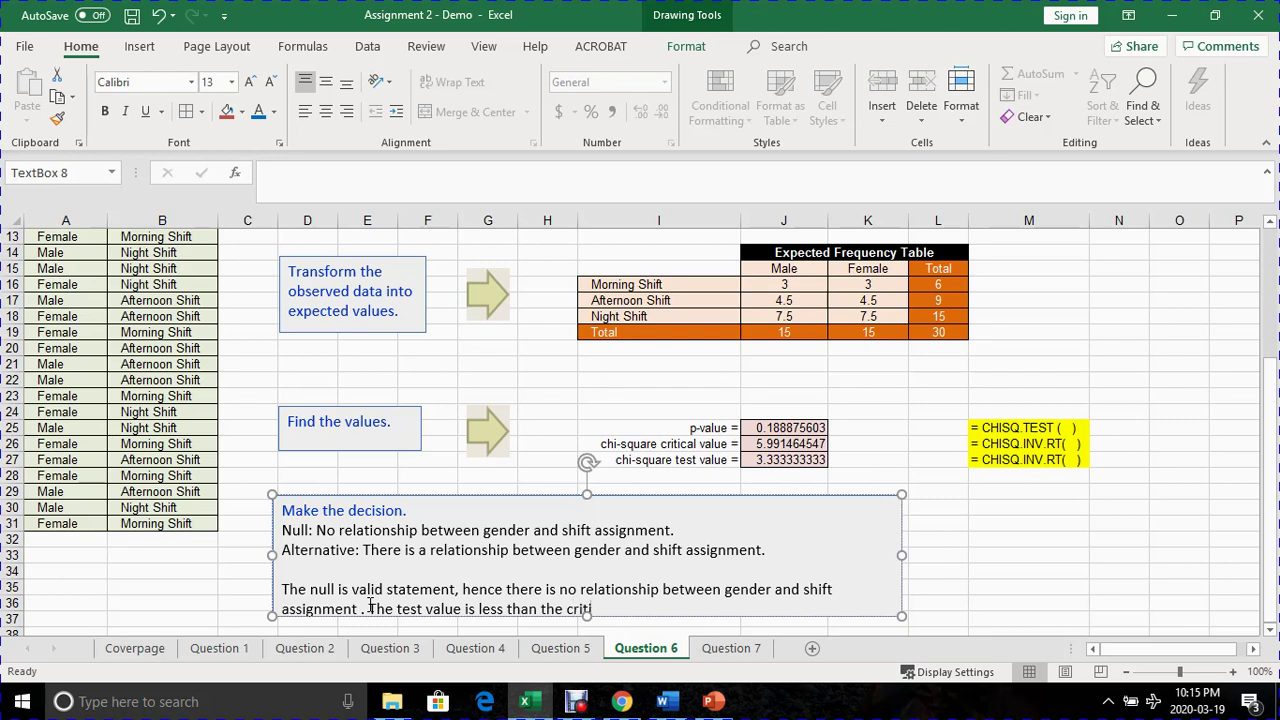
pyautogui.write('cal value')
pyautogui.write('.')
# - Finish the decision text with the sentence "Also, p-value is more than the significance level."
pyautogui.write(' Also')
pyautogui.write(', p-value')
pyautogui.write('mor')
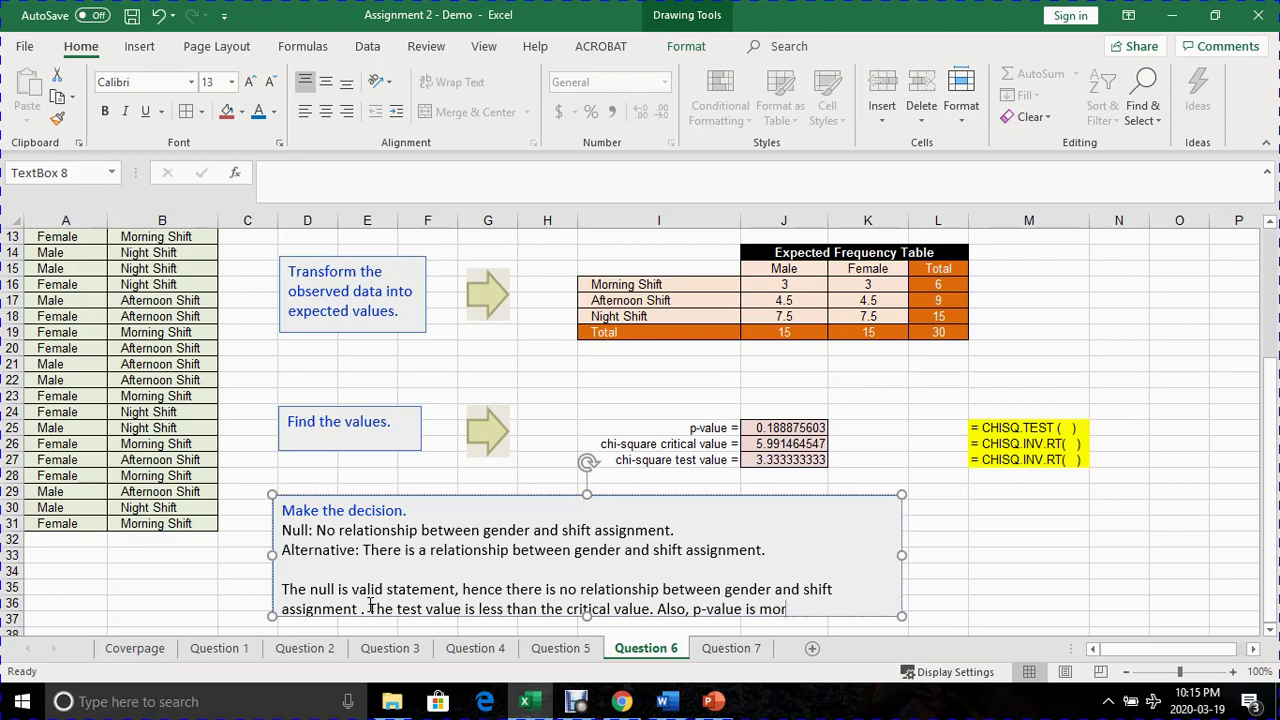
pyautogui.write('e than the signifcan')
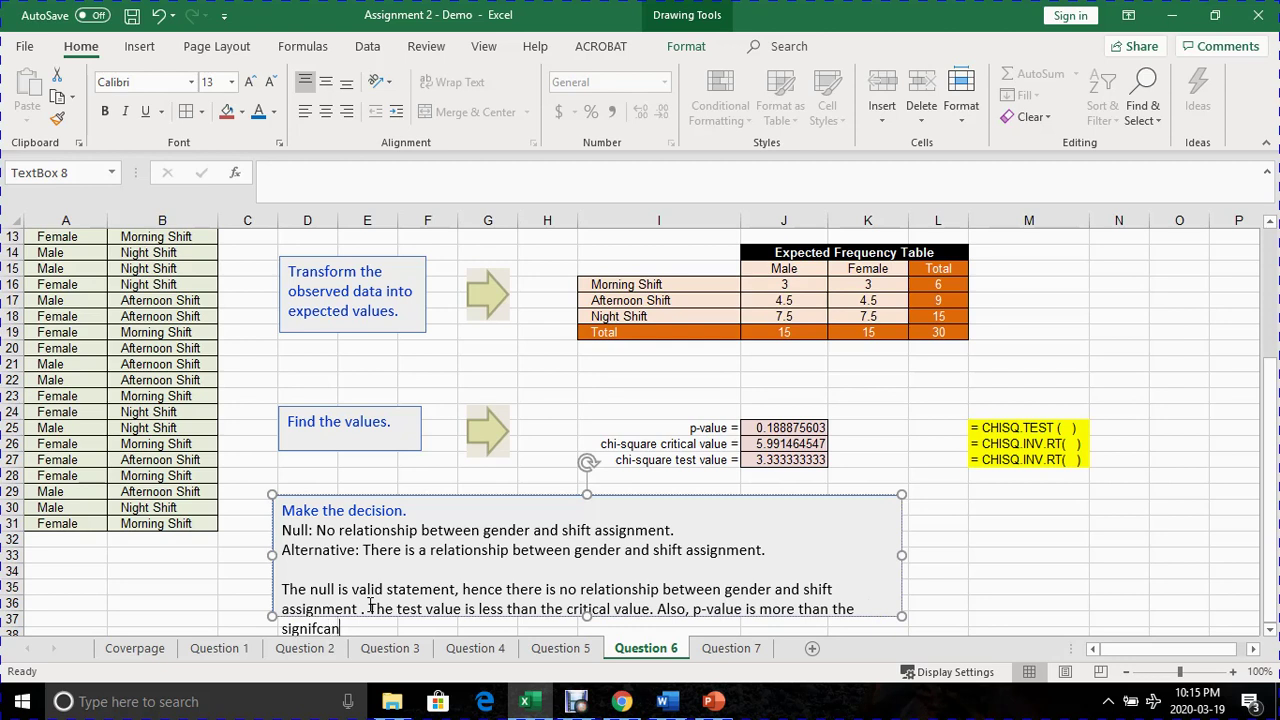
pyautogui.press('BackSpace')
pyautogui.press('BackSpace')
pyautogui.press('BackSpace')
pyautogui.write('icance level.')
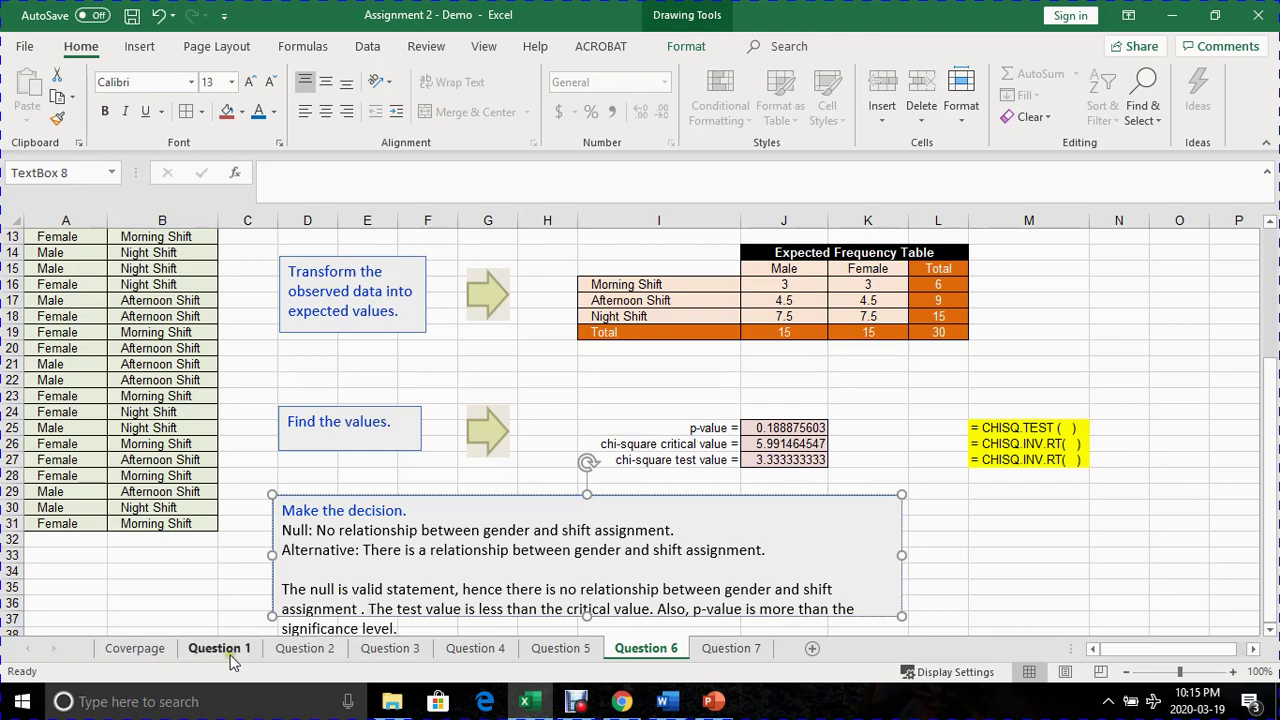
# - Make the decision box taller to fit all its text and remove the stray space before the period after "assignment"
pyautogui.scroll(-1, 229, 657)
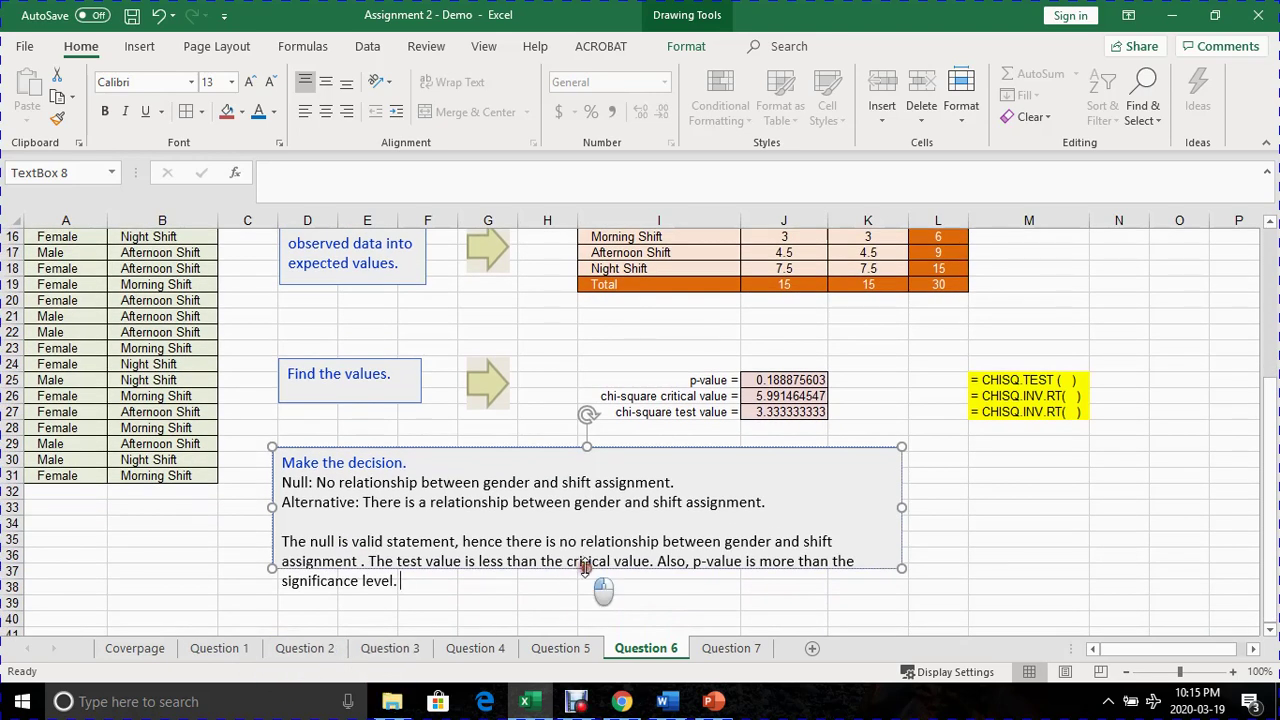
pyautogui.moveTo(586, 568); pyautogui.dragTo(586, 600)
pyautogui.click(364, 564)
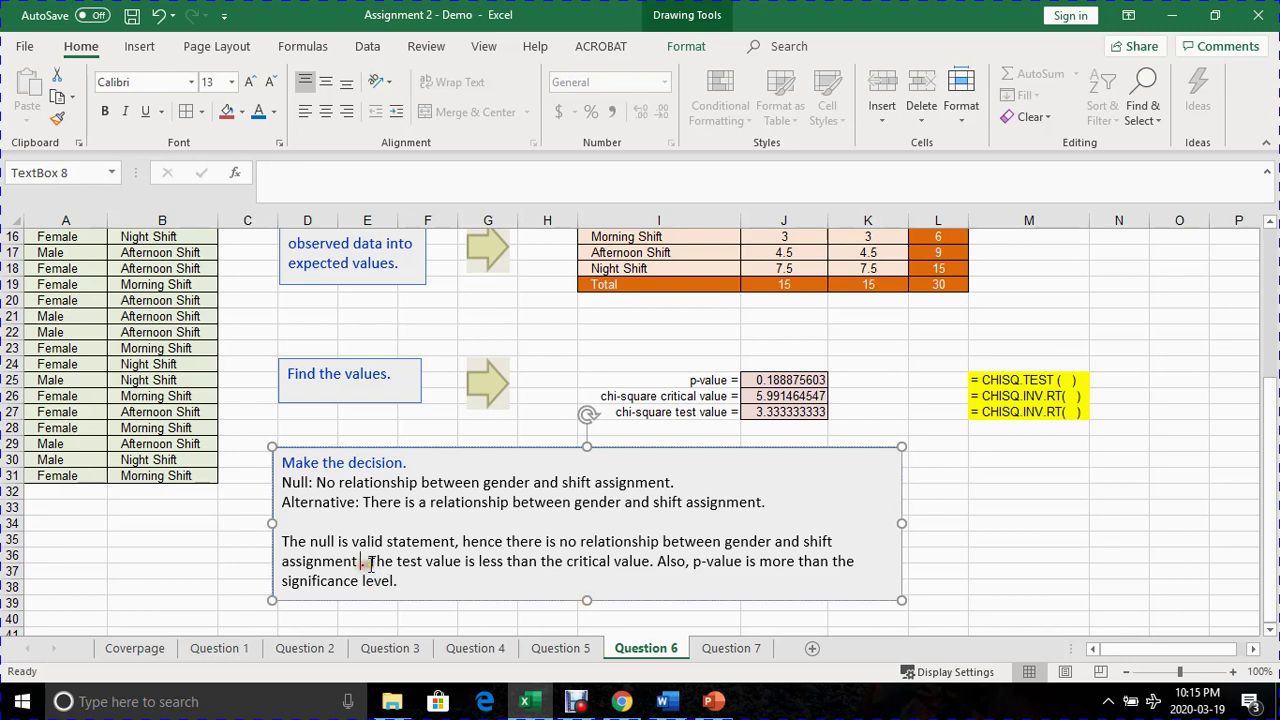
pyautogui.press('BackSpace')
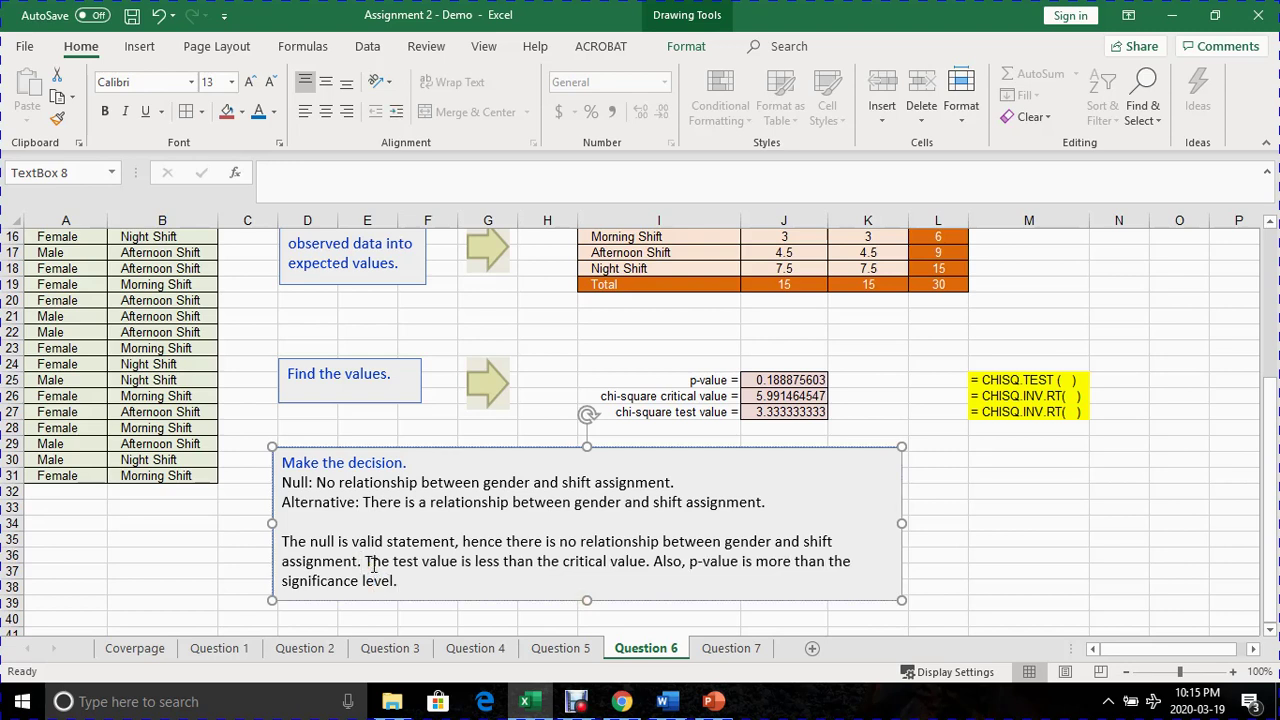
# - Reword the start of the test value sentence in the decision box to "This is because the test value"
pyautogui.write('This is b ')
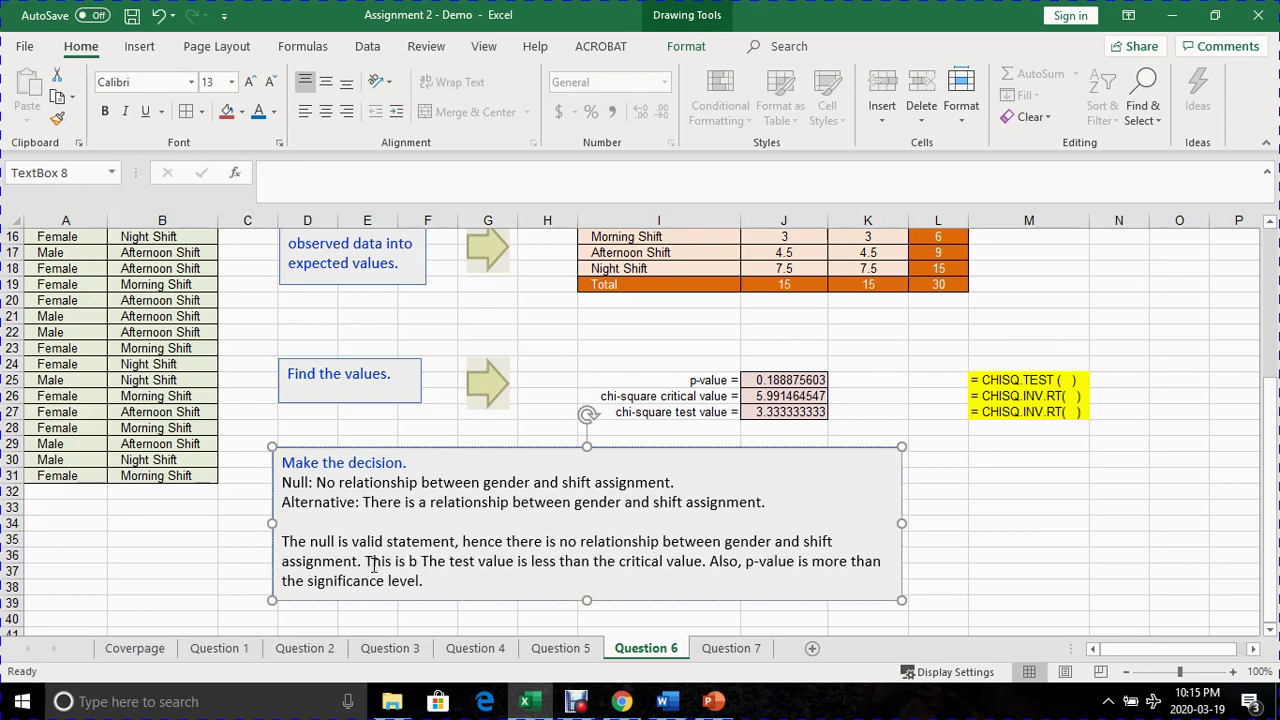
pyautogui.write('ecause')
pyautogui.write('the')
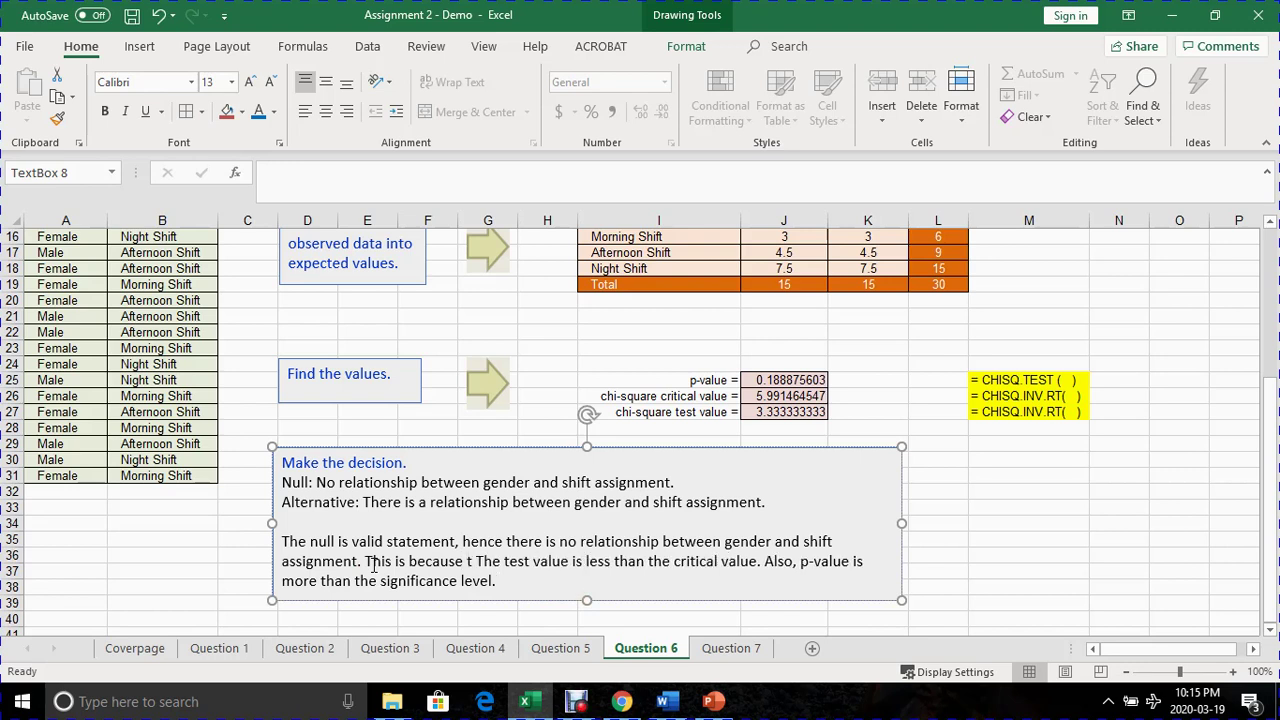
pyautogui.press('Delete')
pyautogui.press('Delete')
pyautogui.press('Delete')
pyautogui.press('Delete')
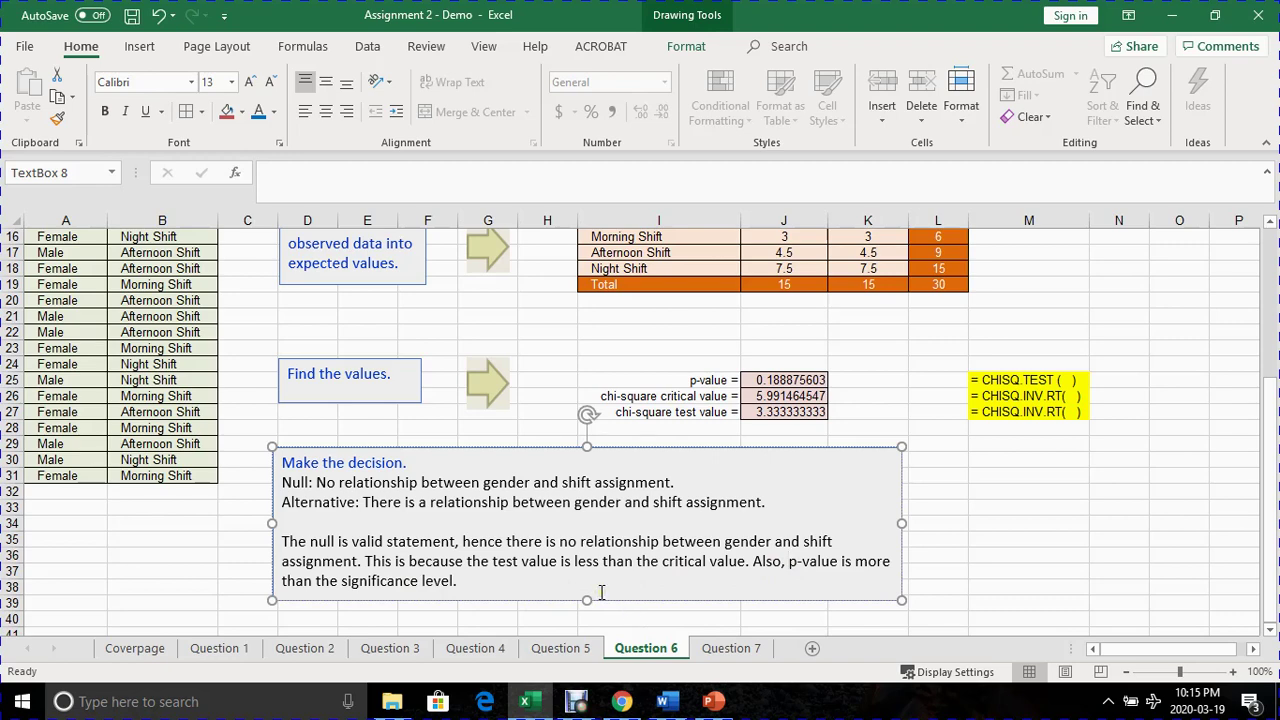
# - Check the expected frequency formula in J16, note "RT x CT/ N" in cell N5 and widen column N slightly
pyautogui.scroll(3, 600, 585)
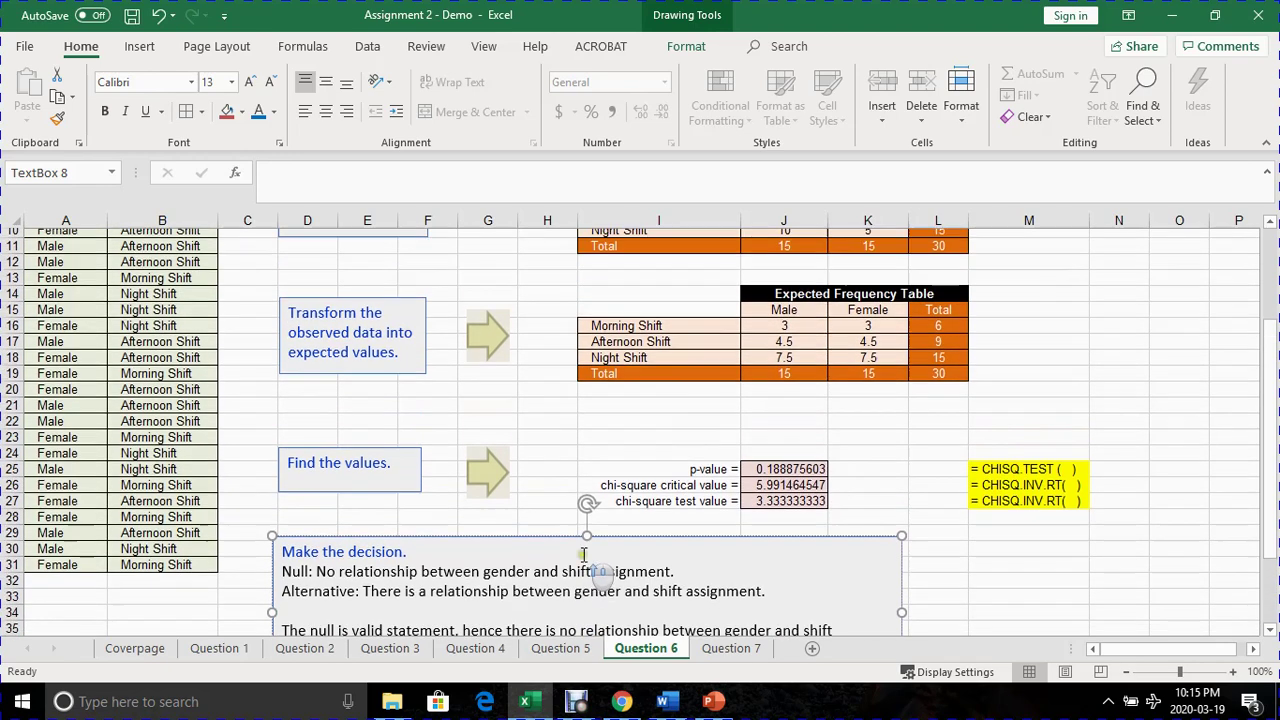
pyautogui.scroll(2, 550, 532)
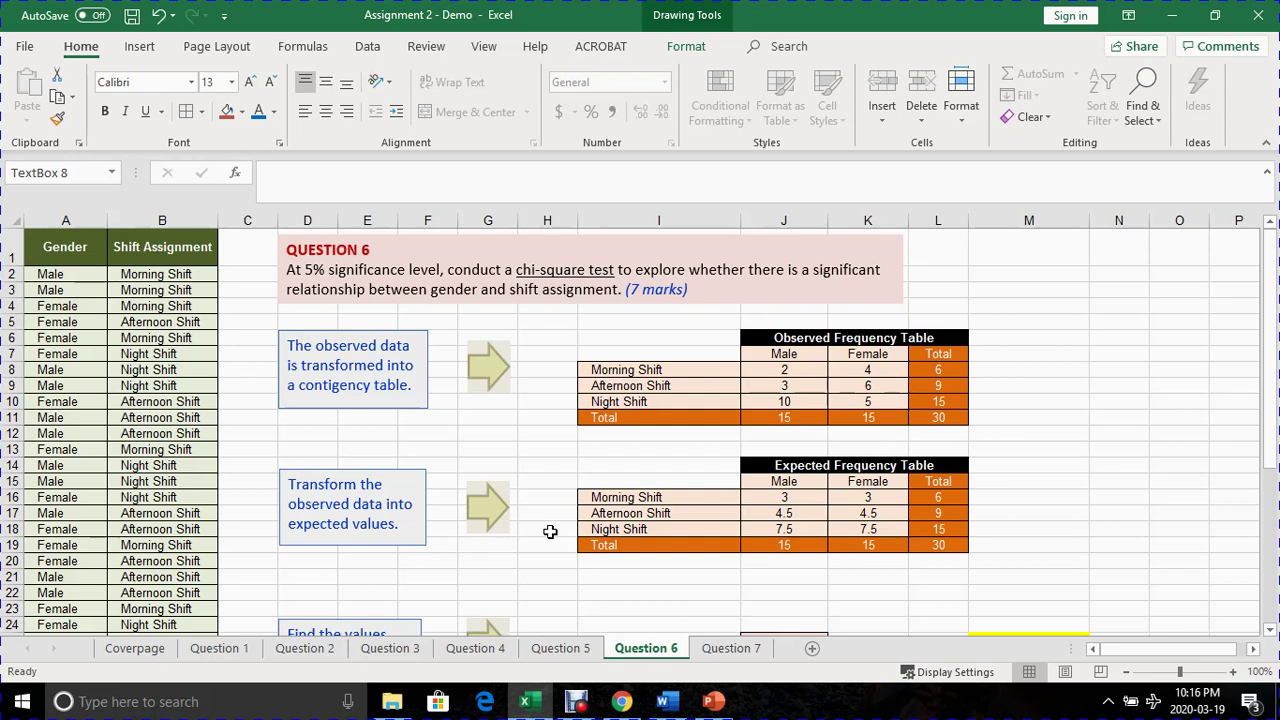
pyautogui.click(794, 503)
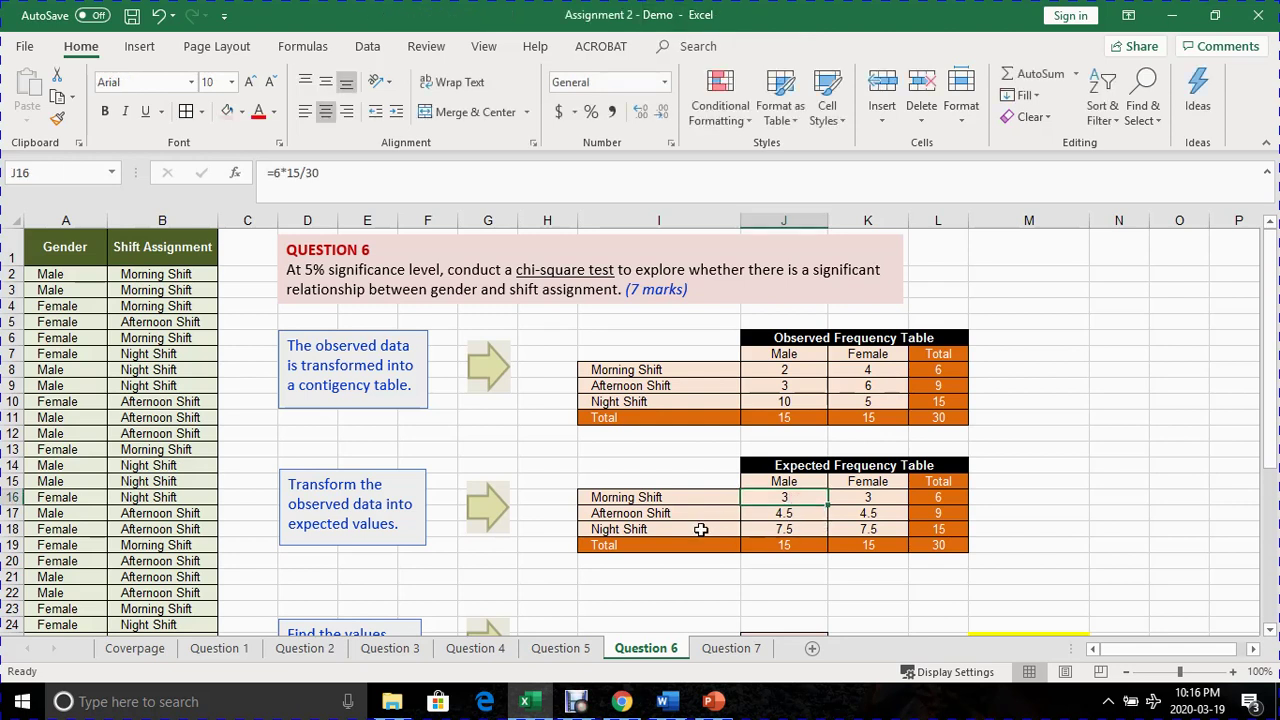
pyautogui.click(1112, 320)
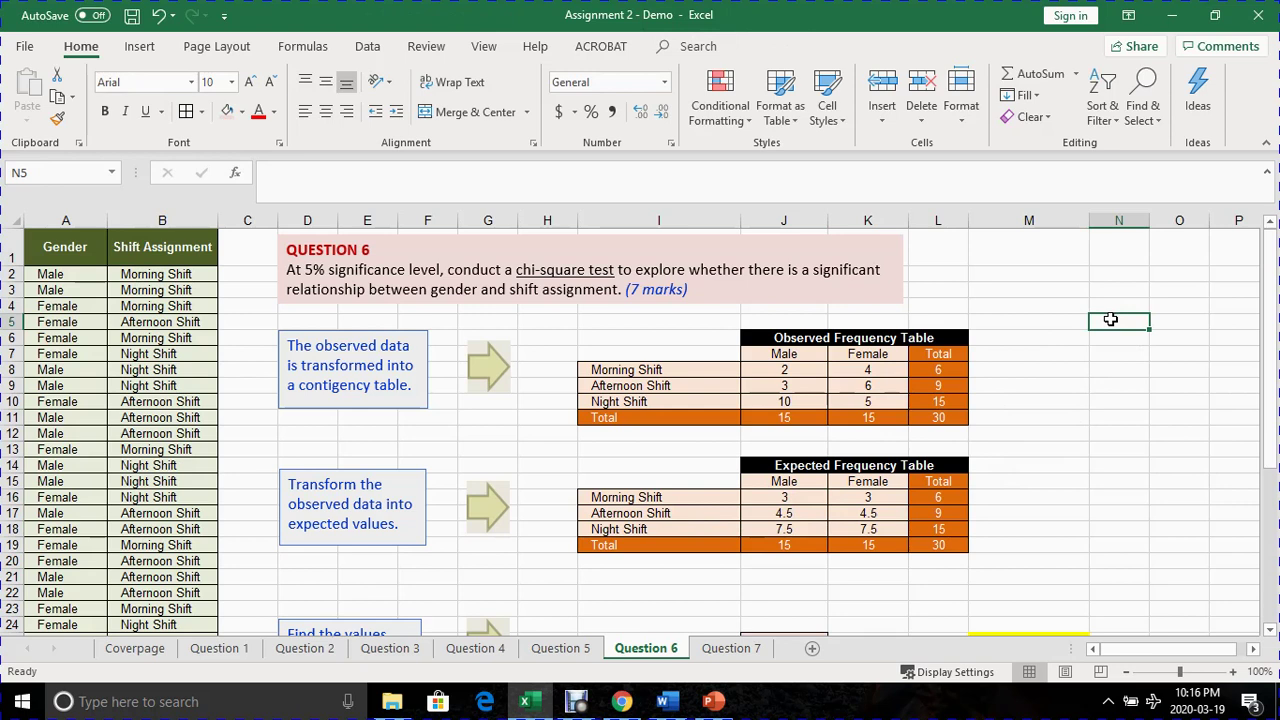
pyautogui.write('RT')
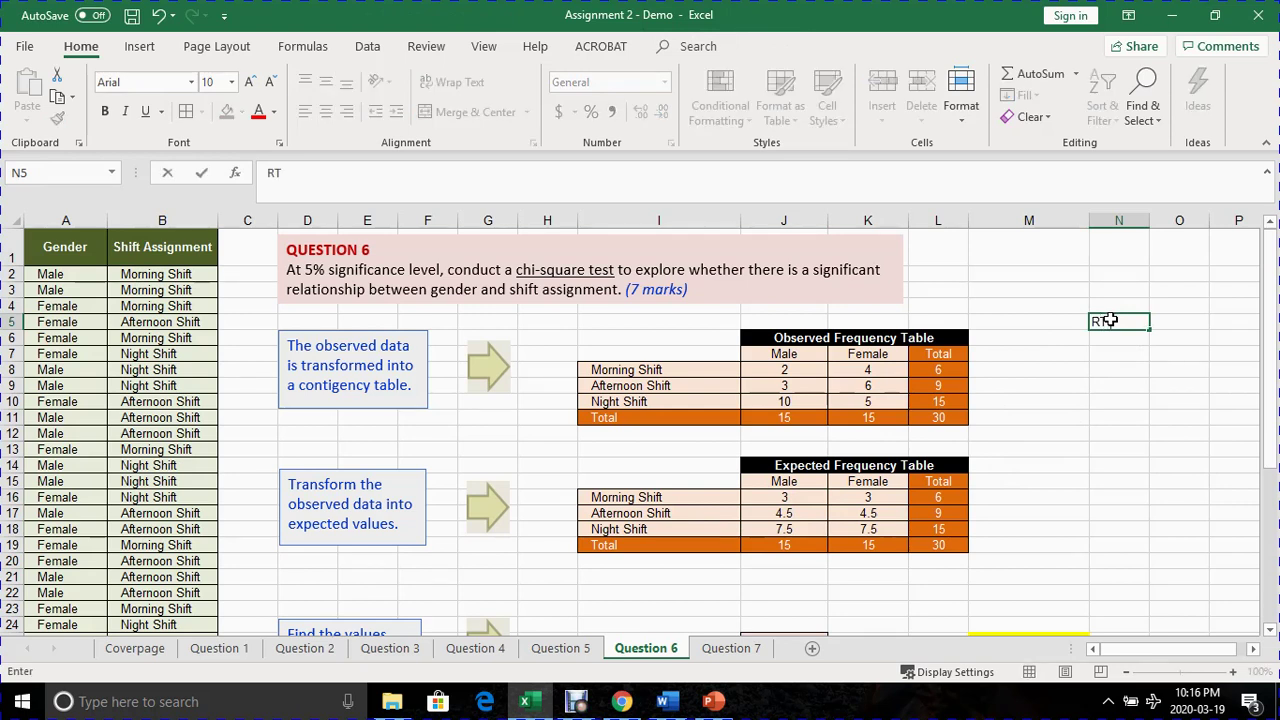
pyautogui.write(' x CT/ N')
pyautogui.click(1138, 414)
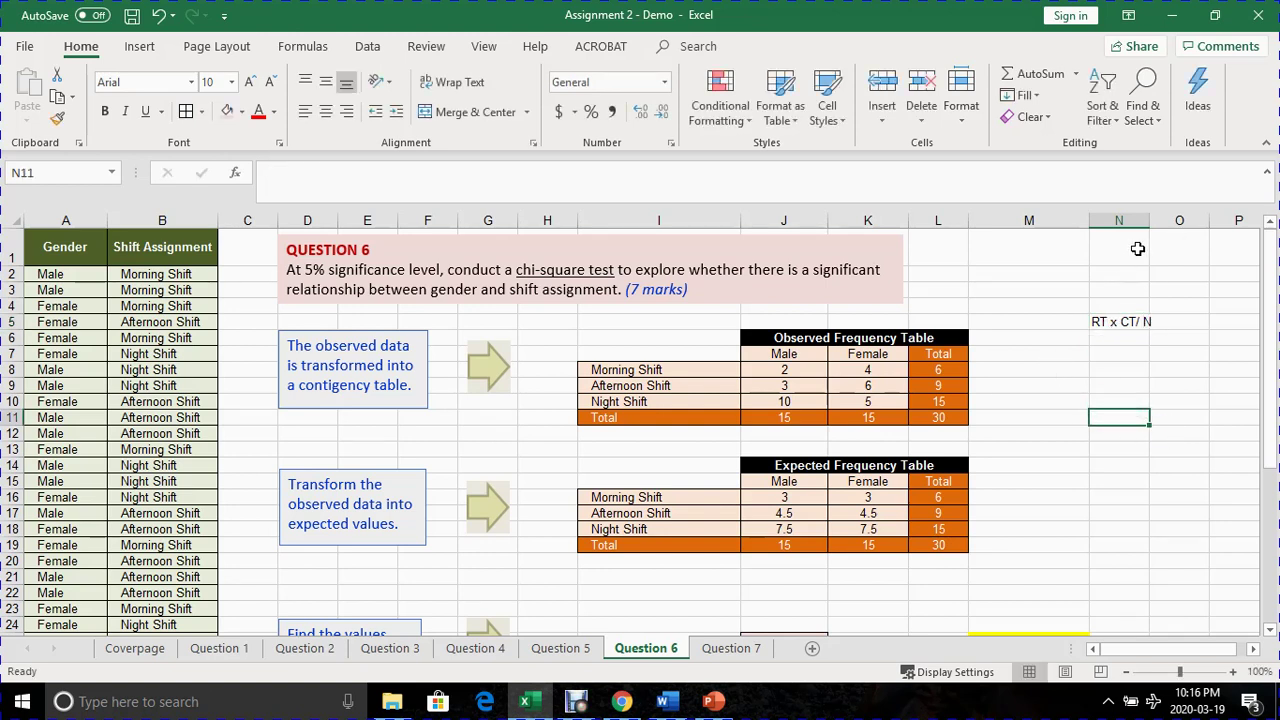
pyautogui.moveTo(1149, 220); pyautogui.dragTo(1173, 220)
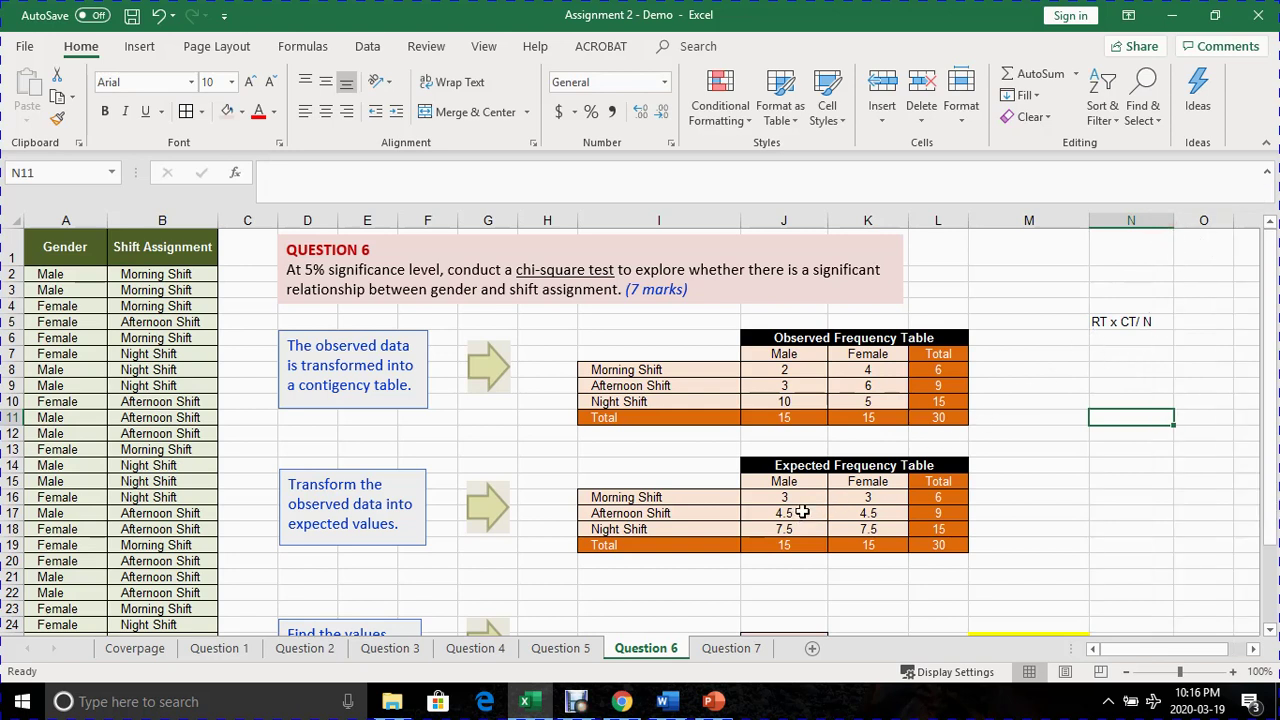
# - Write the degrees of freedom formula "(r -1) x (c - 1 )" as a note in cell N8
pyautogui.click(1117, 370)
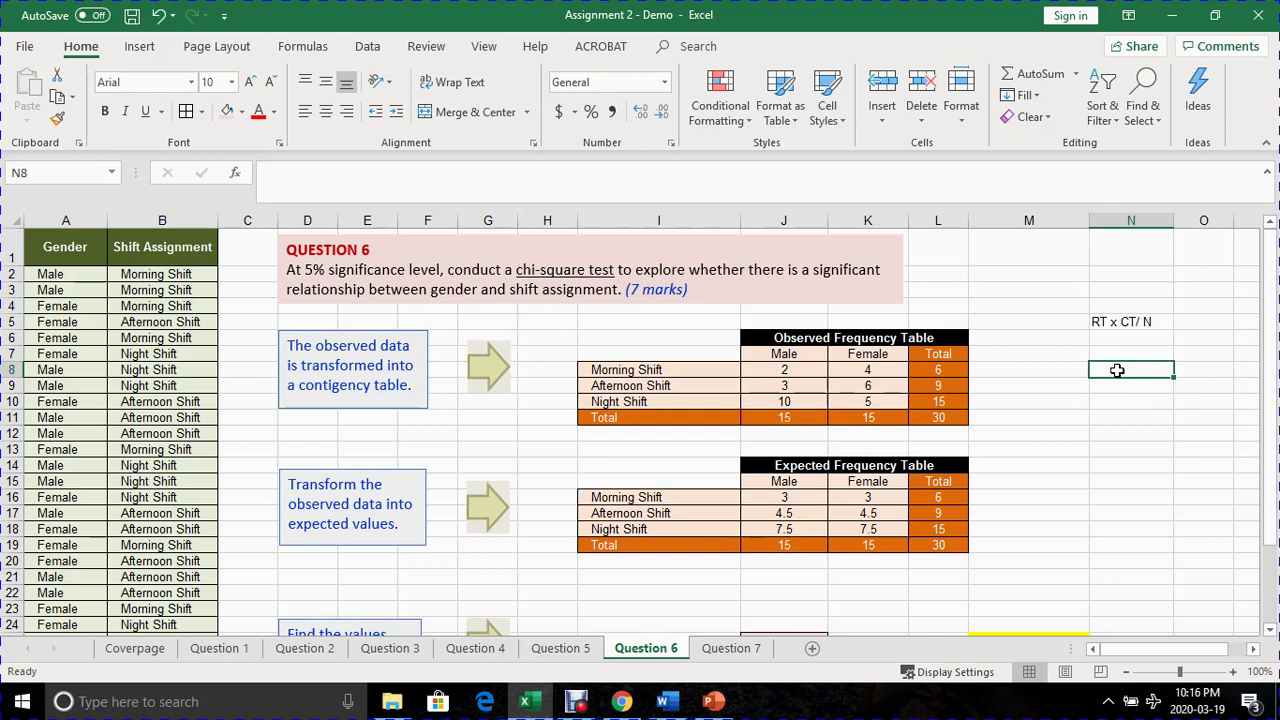
pyautogui.write('(')
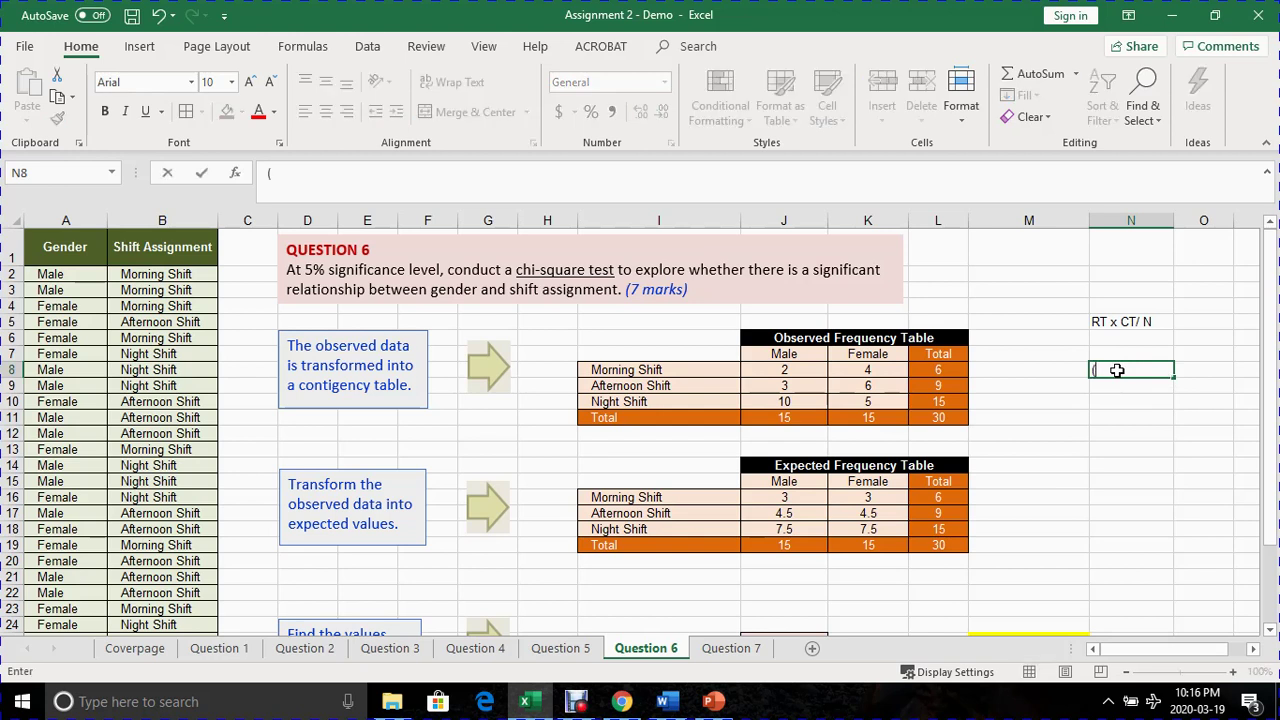
pyautogui.write('r -)')
pyautogui.press('BackSpace')
pyautogui.write('1) x (c - )')
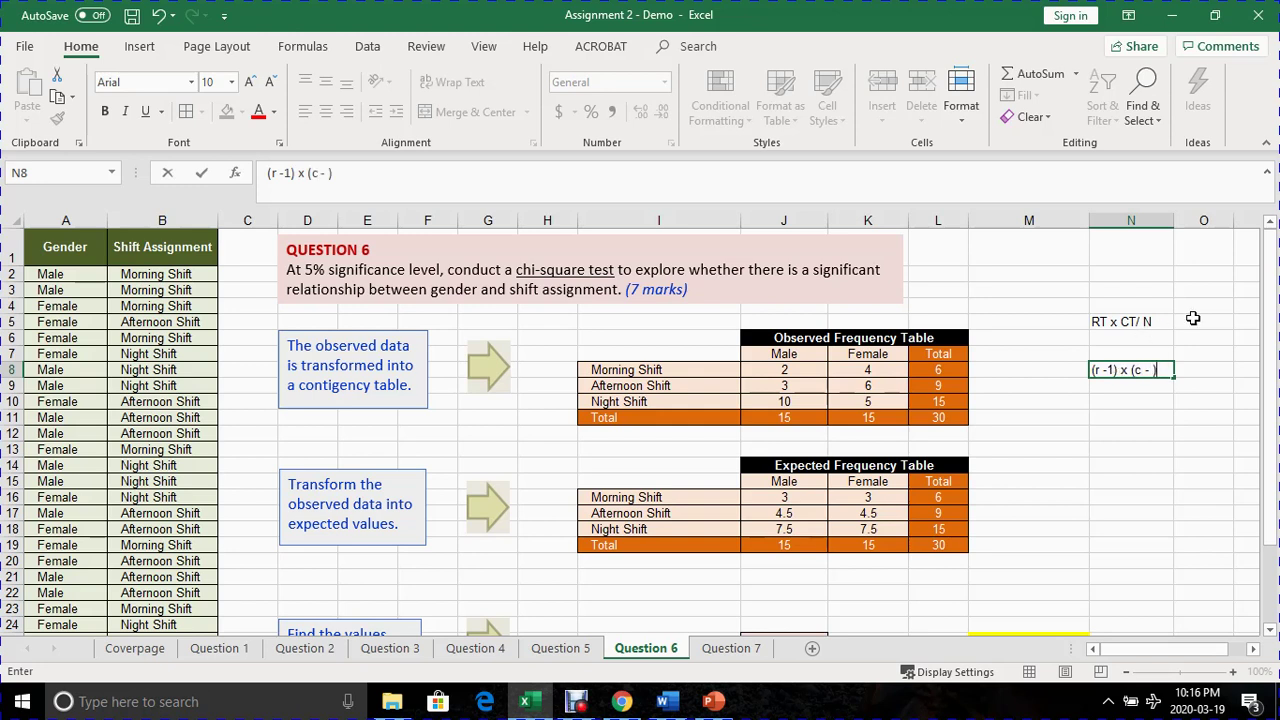
pyautogui.click(1158, 402)
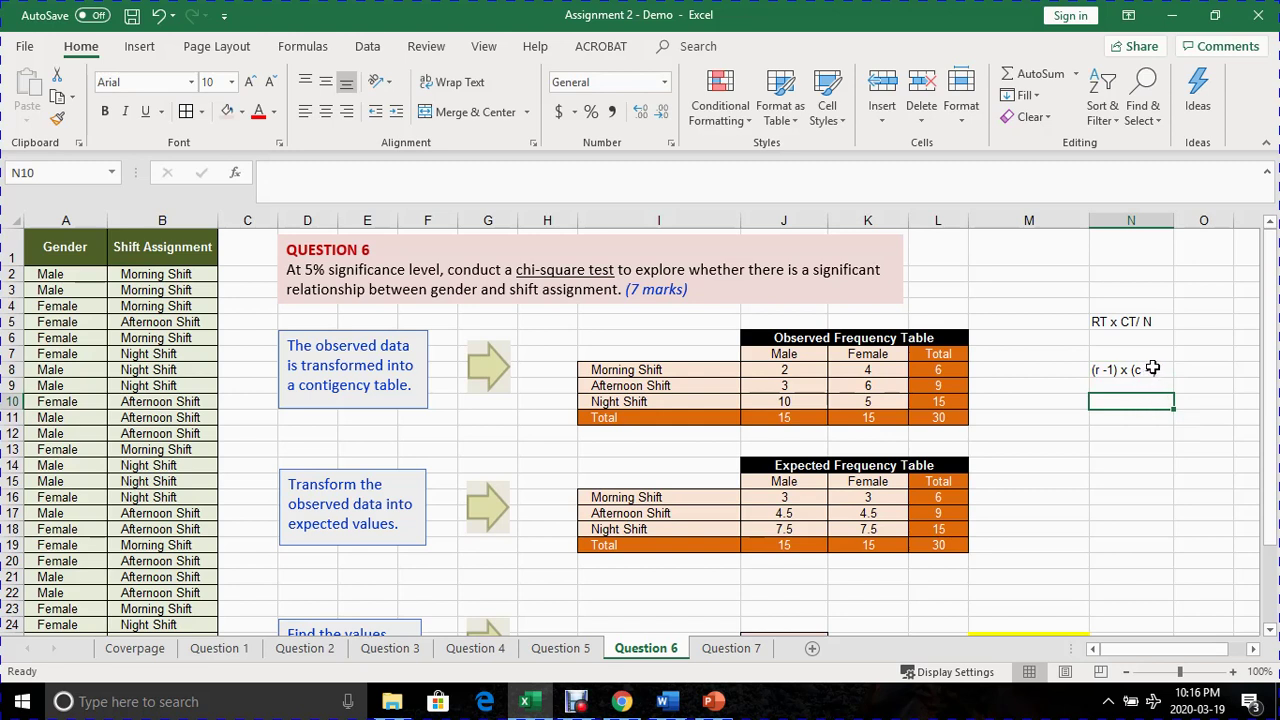
pyautogui.doubleClick(1152, 369)
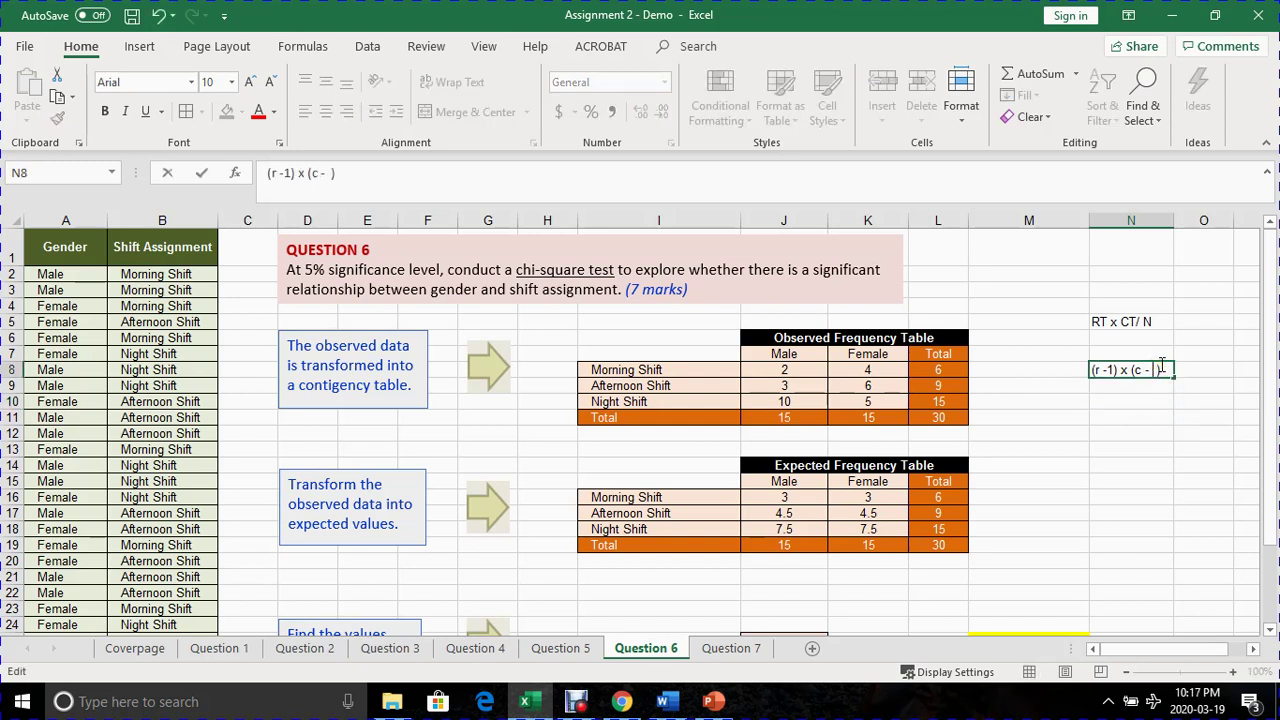
pyautogui.write('1')
pyautogui.click(1102, 390)
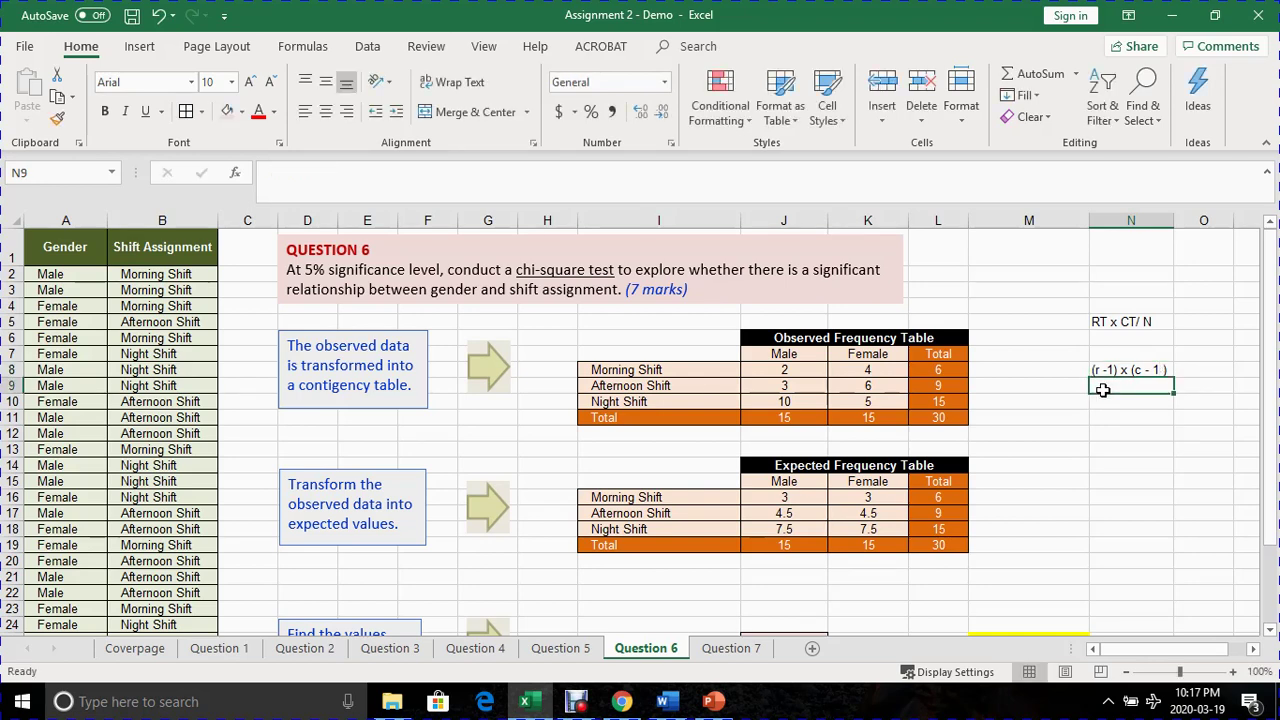
# - Write the degrees of freedom calculation "(3 -1) x (2 -1)" in cell N9
pyautogui.write('3')
pyautogui.press('BackSpace')
pyautogui.write('(')
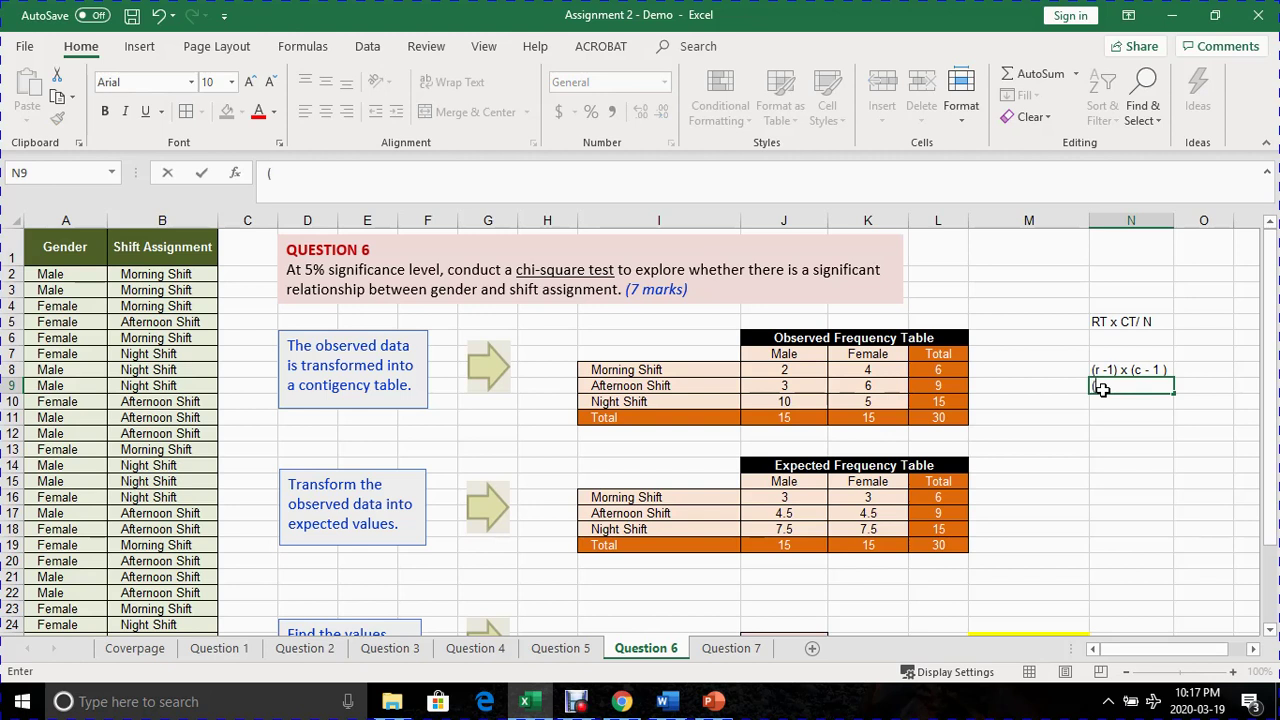
pyautogui.write('3 -1) x (2 -1')
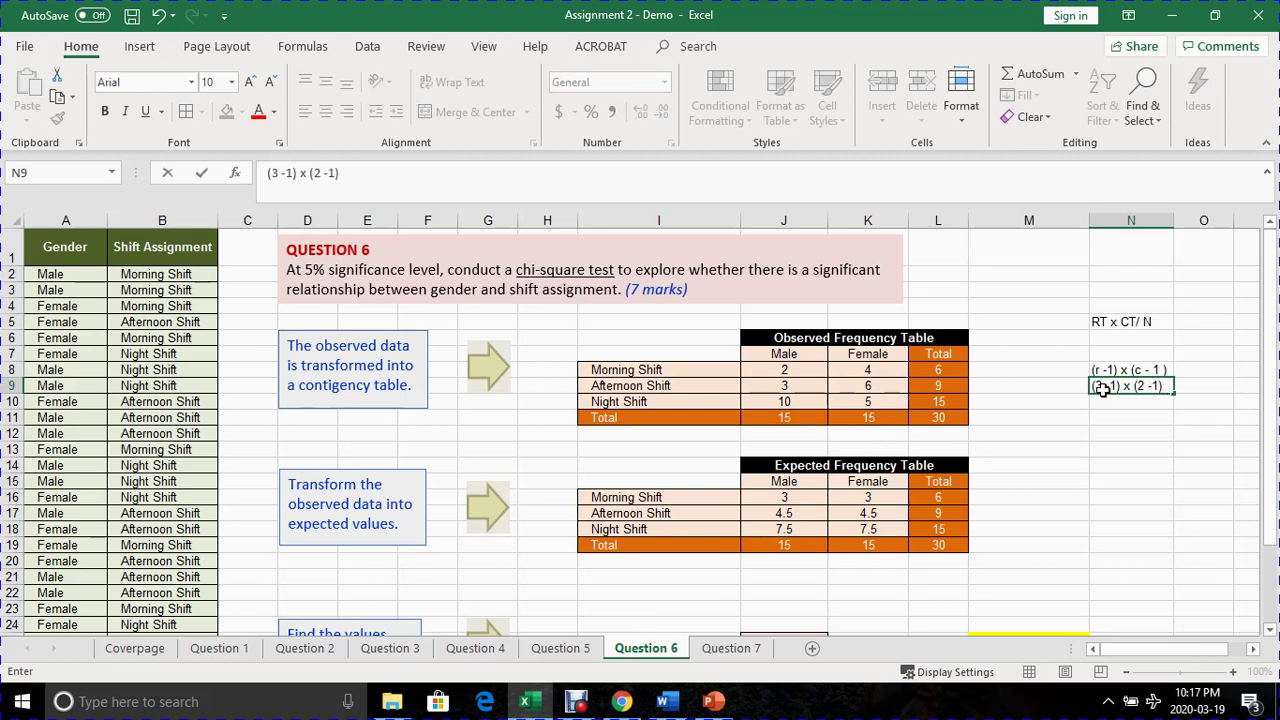
pyautogui.click(1157, 401)
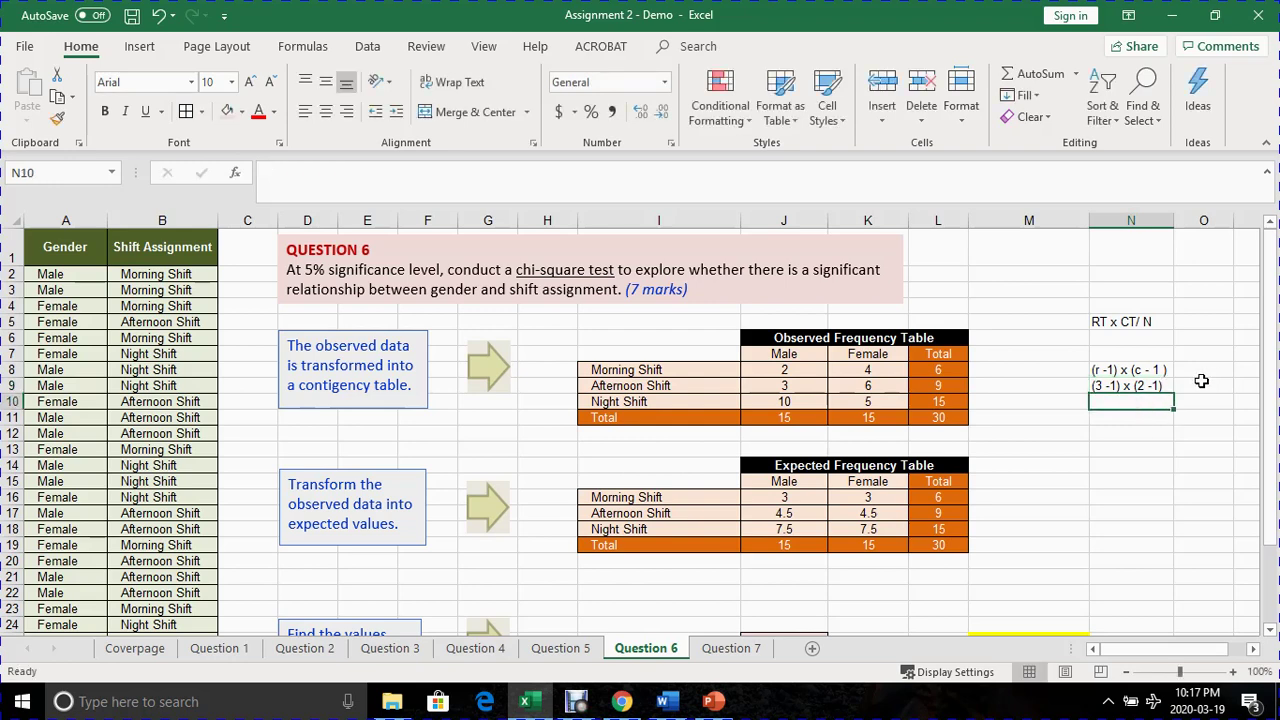
# - Enter the degrees of freedom result "= 2" as text in cell O9
pyautogui.click(1195, 382)
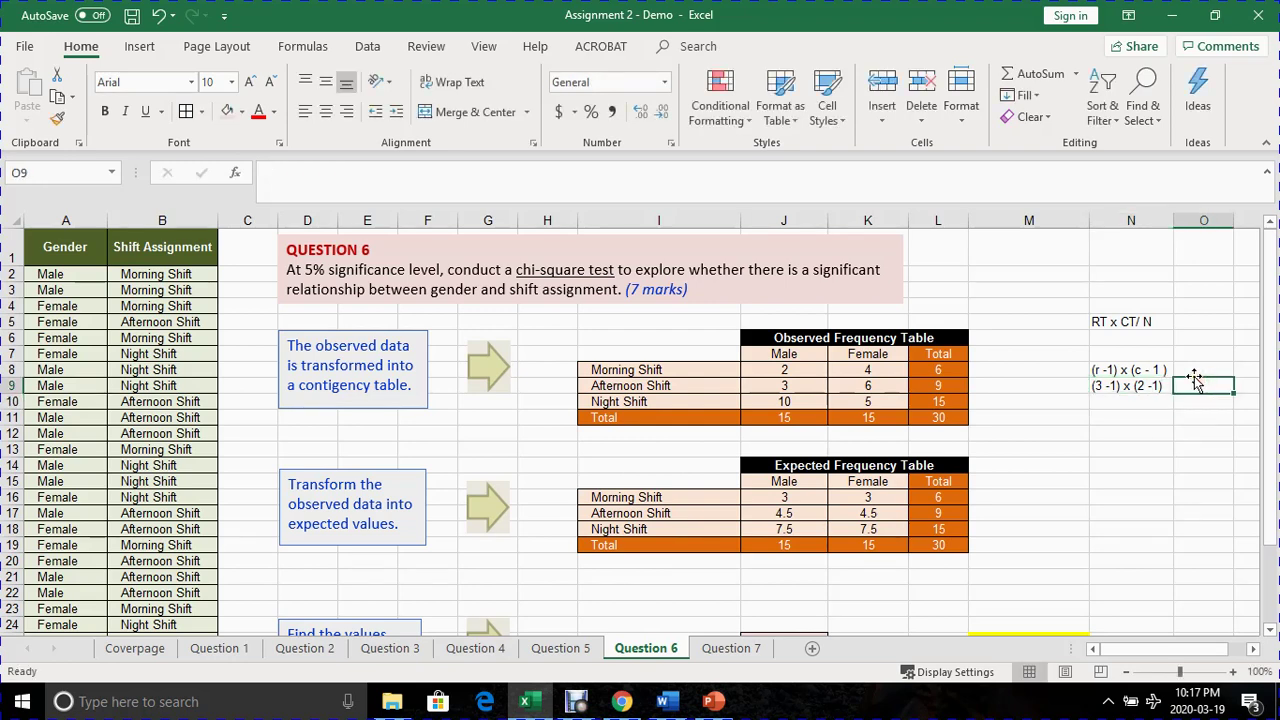
pyautogui.write("'=")
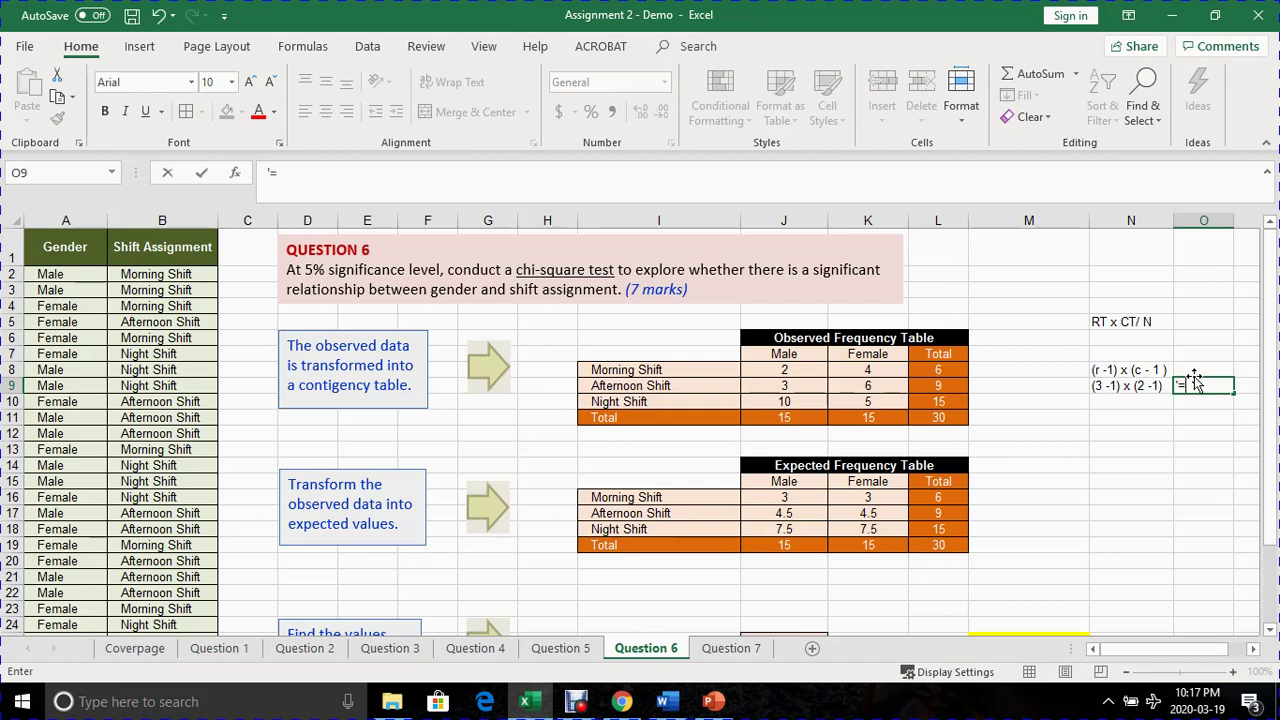
pyautogui.write(' 2')
pyautogui.click(1131, 512)
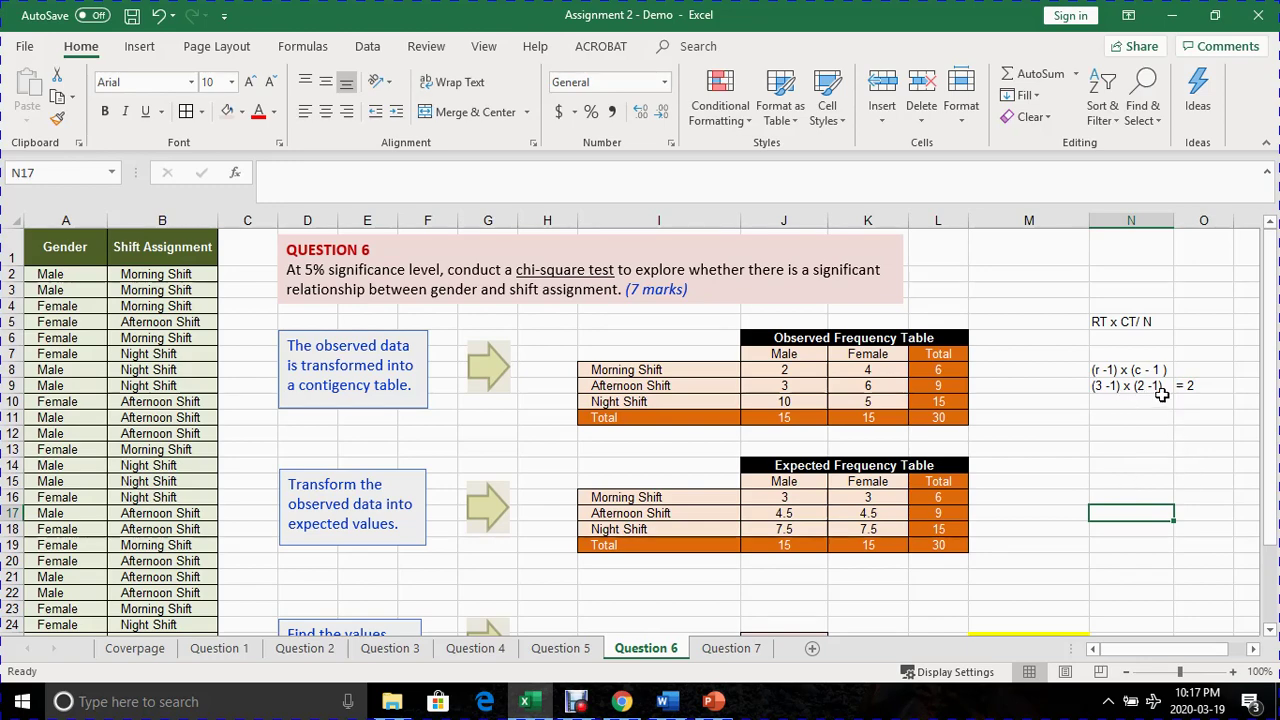
pyautogui.scroll(-1, 975, 495)
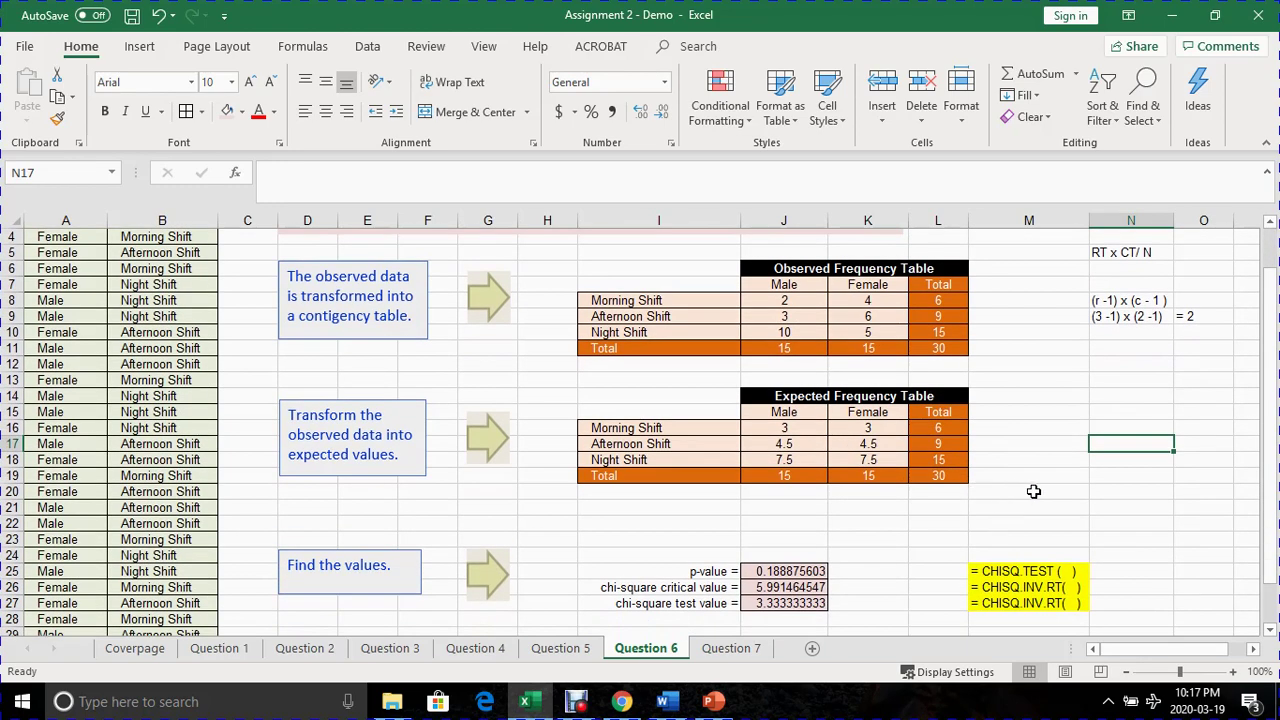
pyautogui.scroll(1, 1030, 492)
pyautogui.scroll(-1, 1030, 494)
pyautogui.scroll(1, 834, 604)
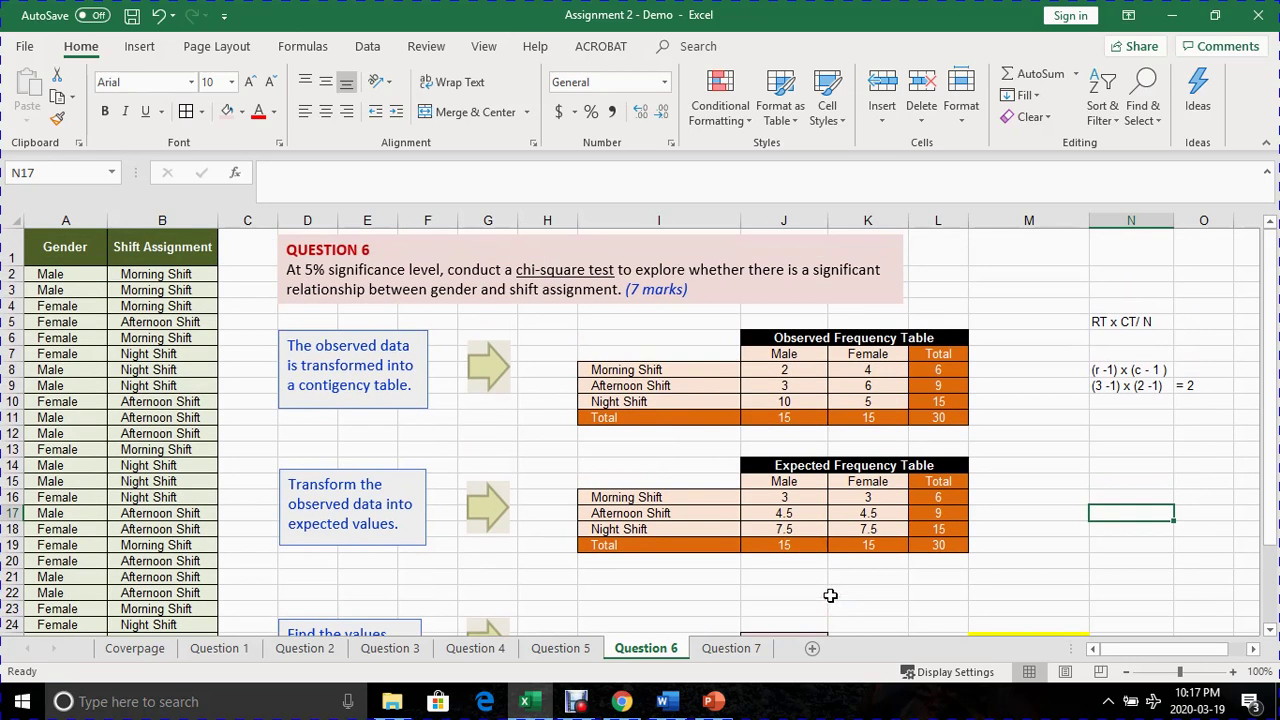